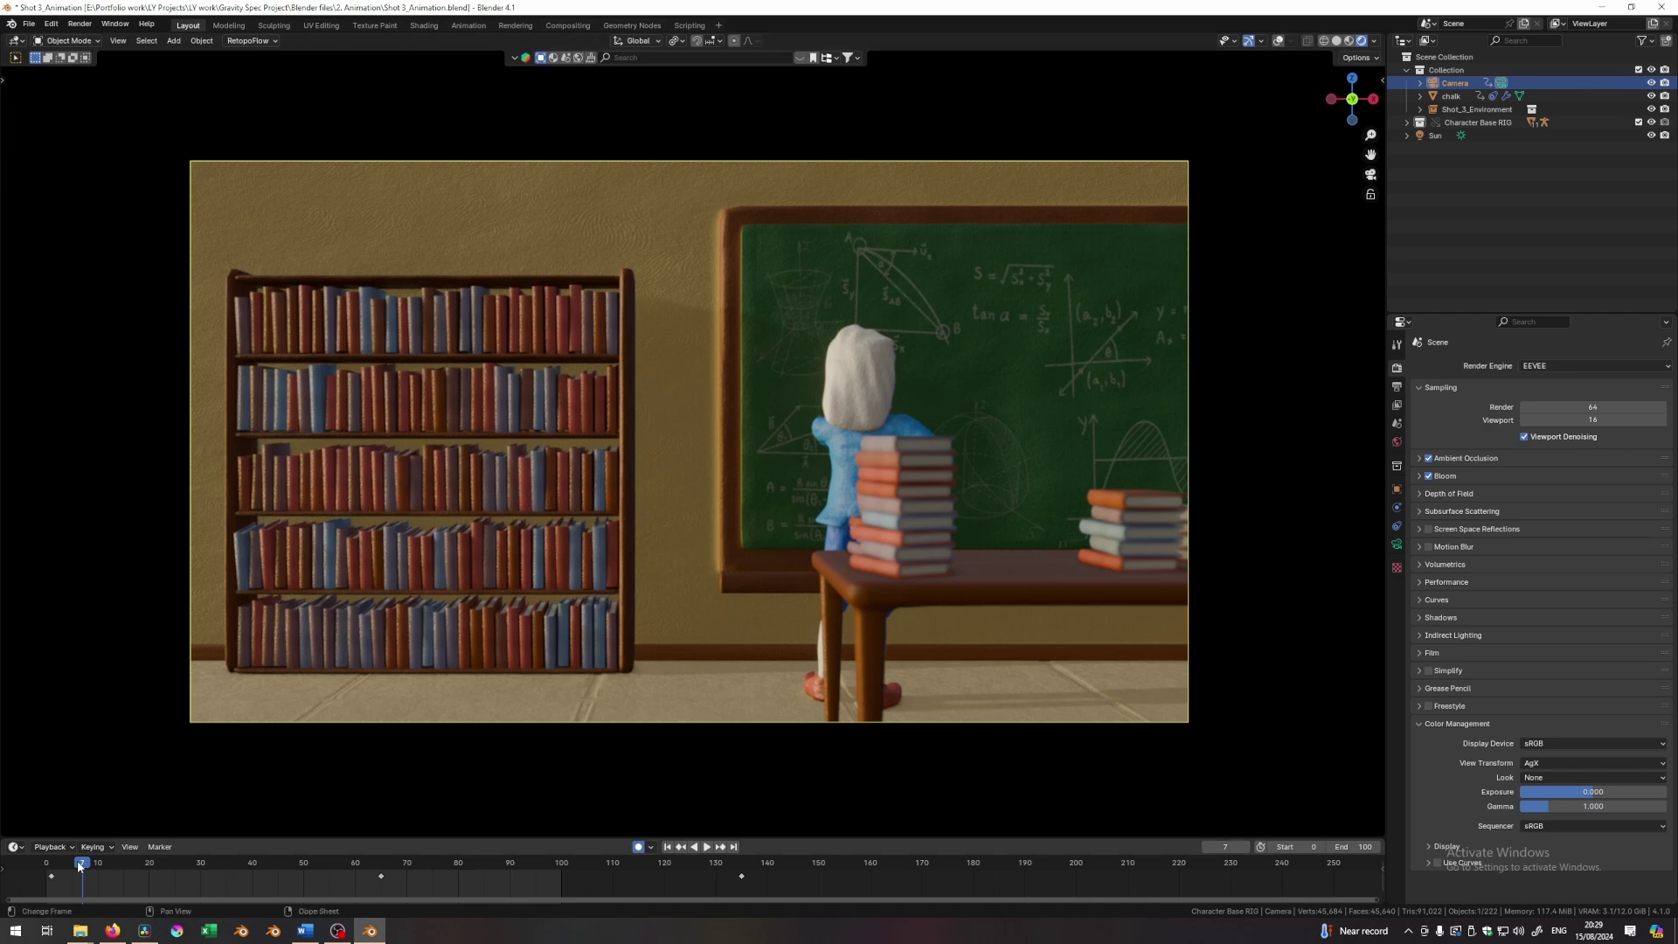
- Play Blender's classroom animation through the camera and halt it at frame 59
key("space")
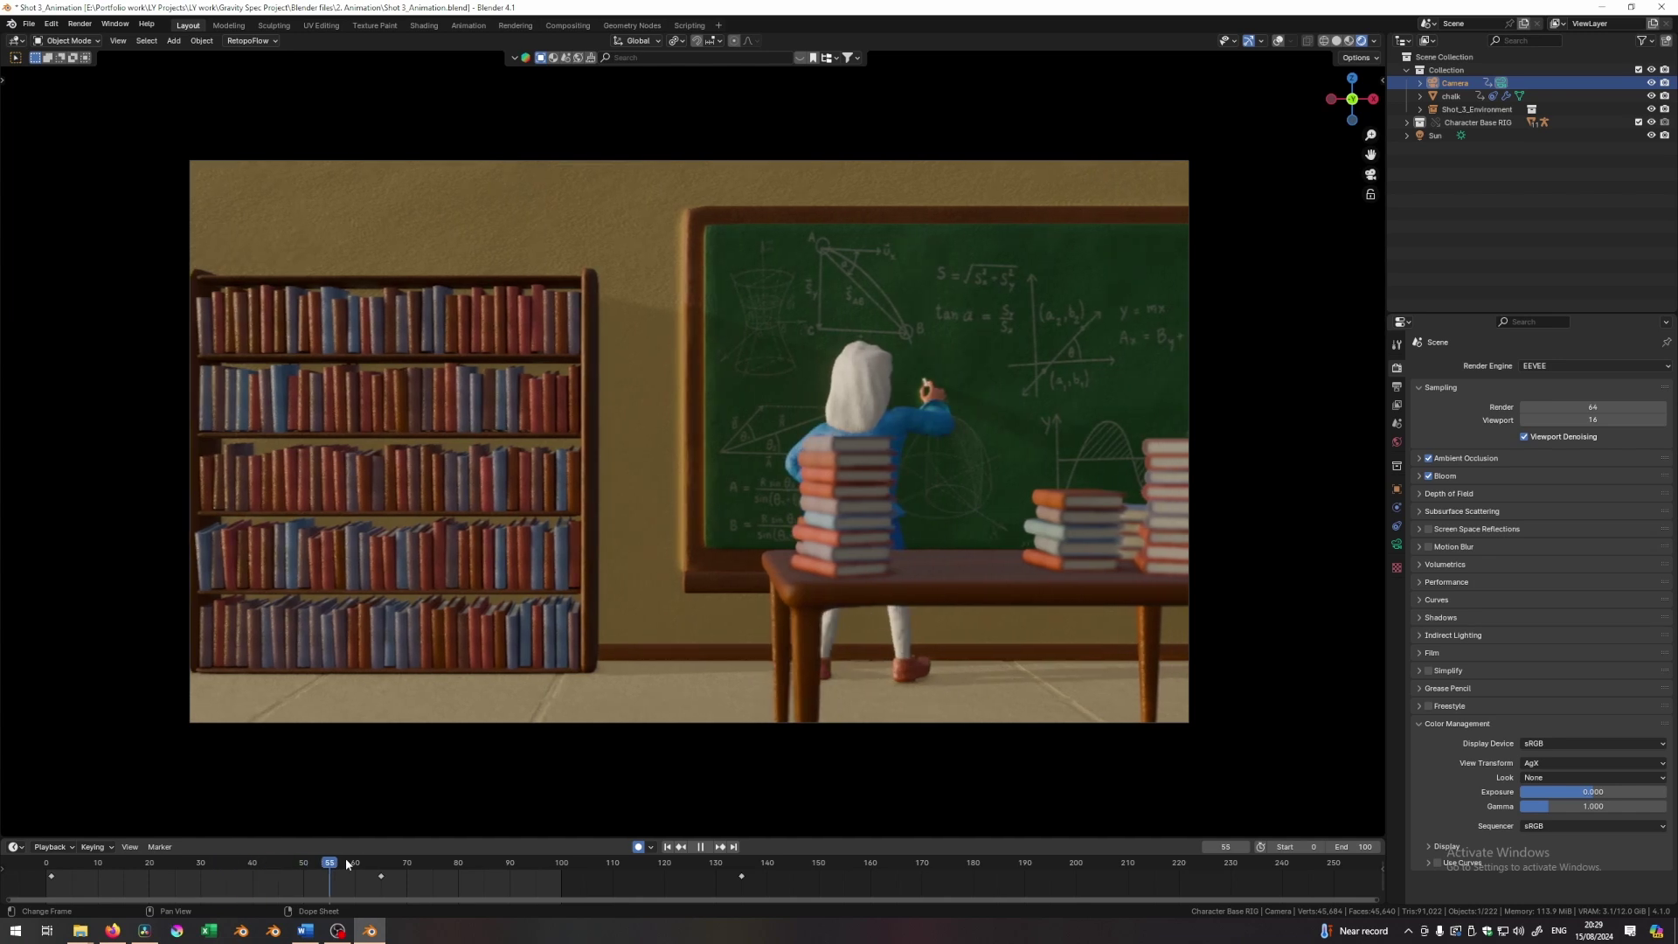
key("space")
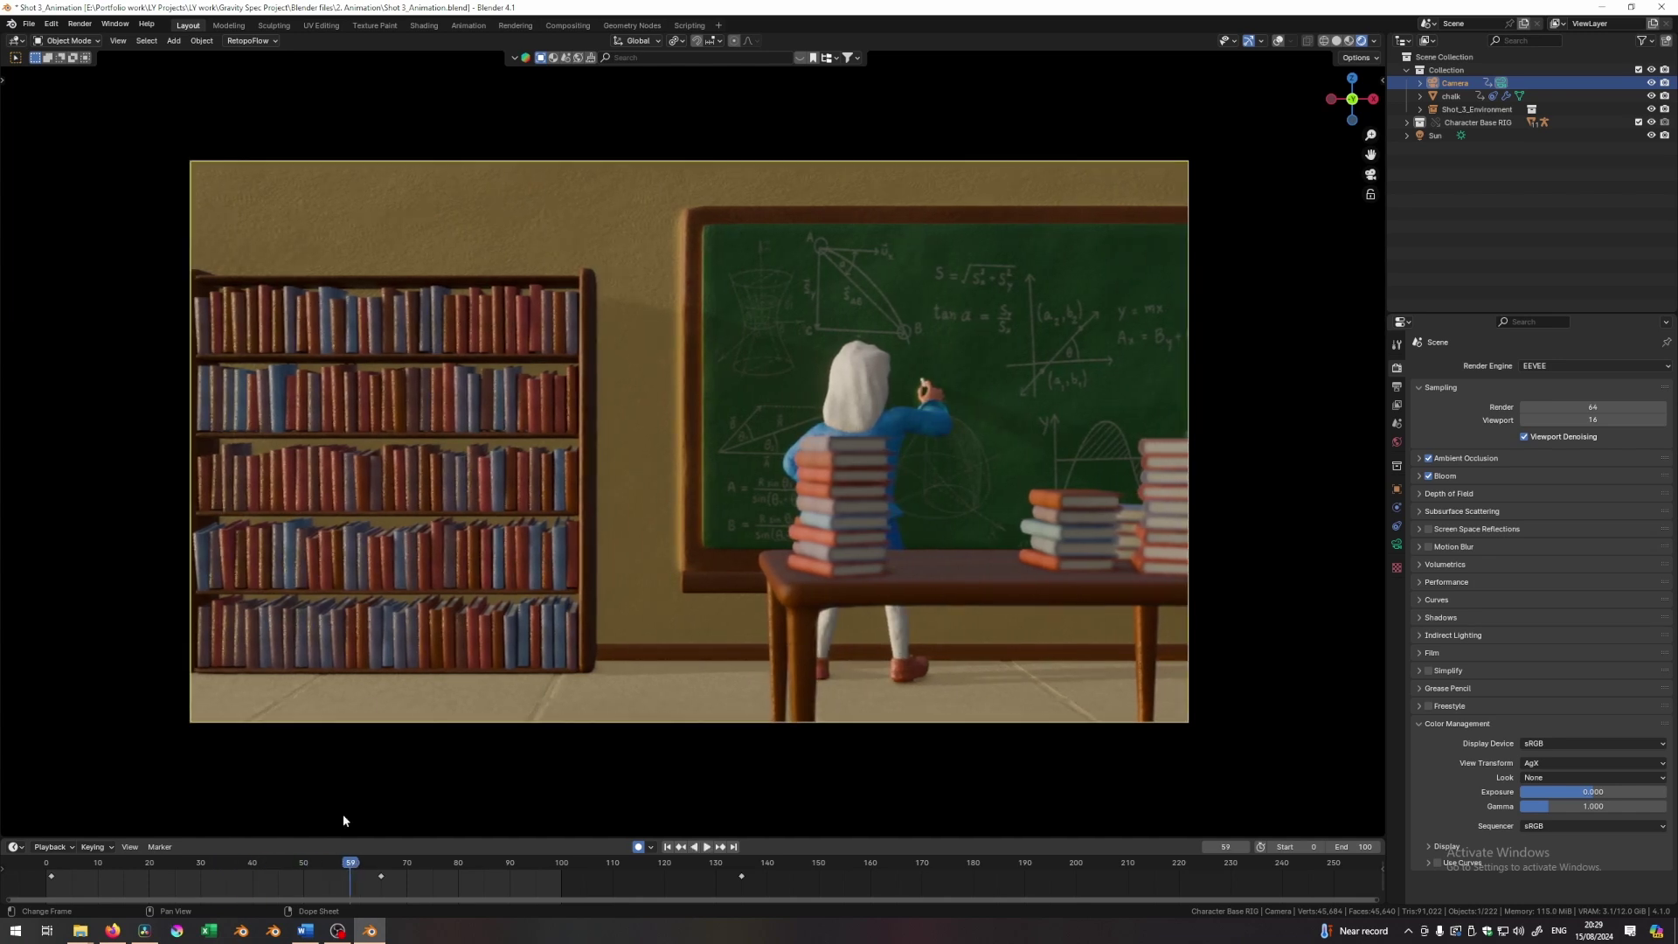
left_click(551, 25)
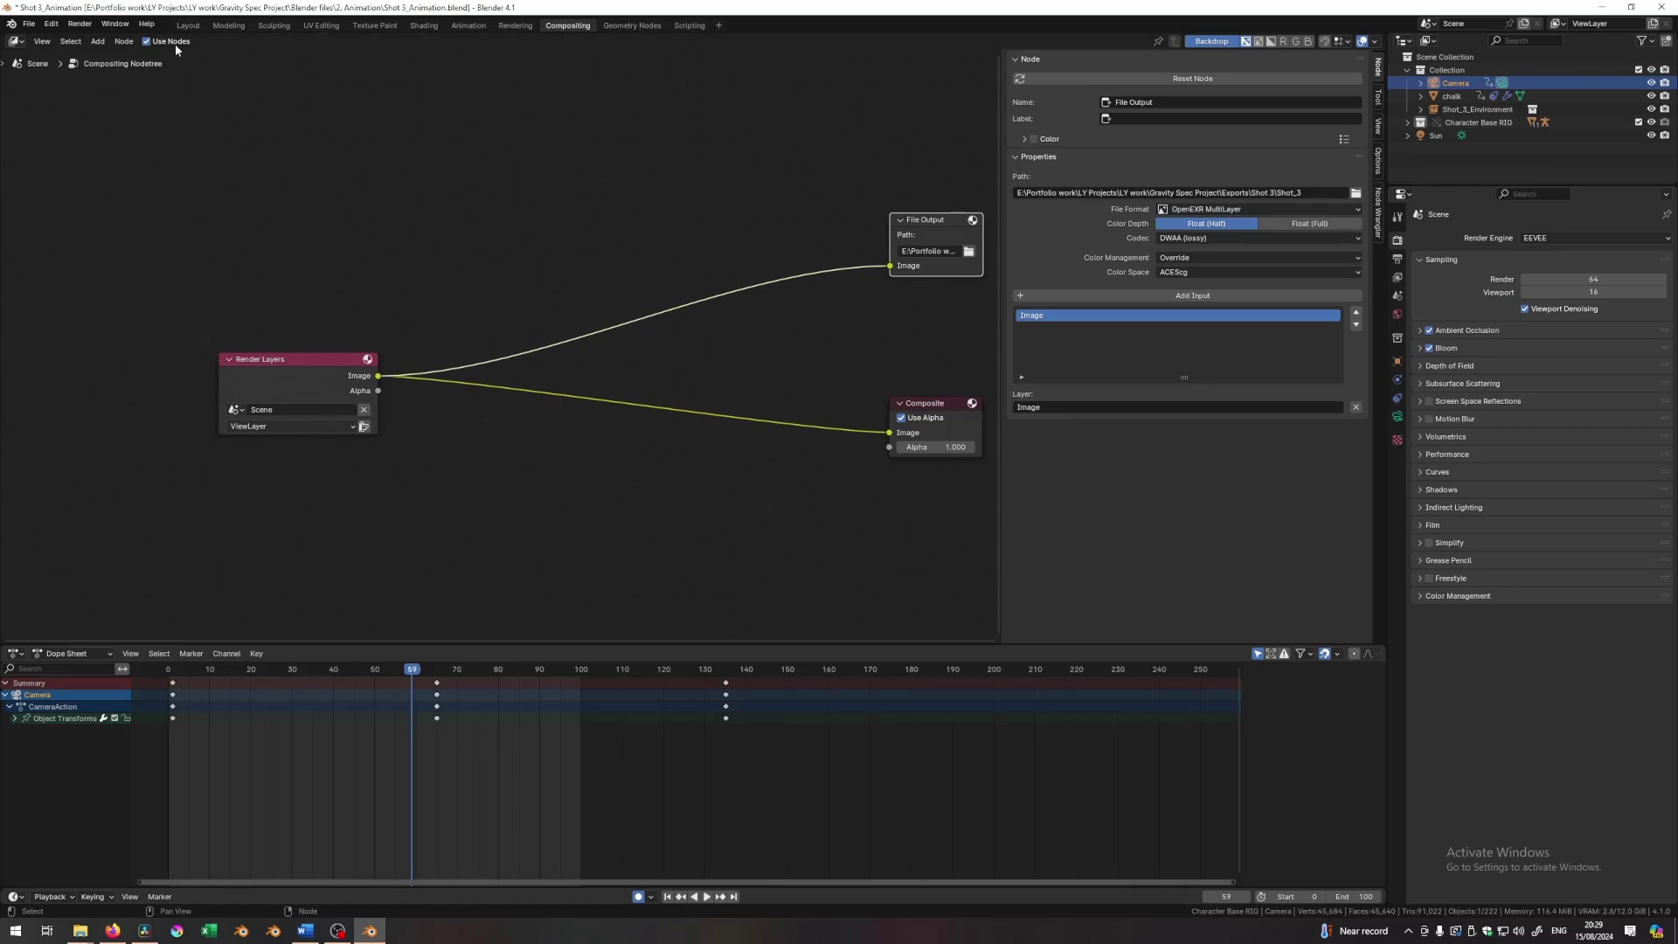
scroll(919, 431, "right", 4)
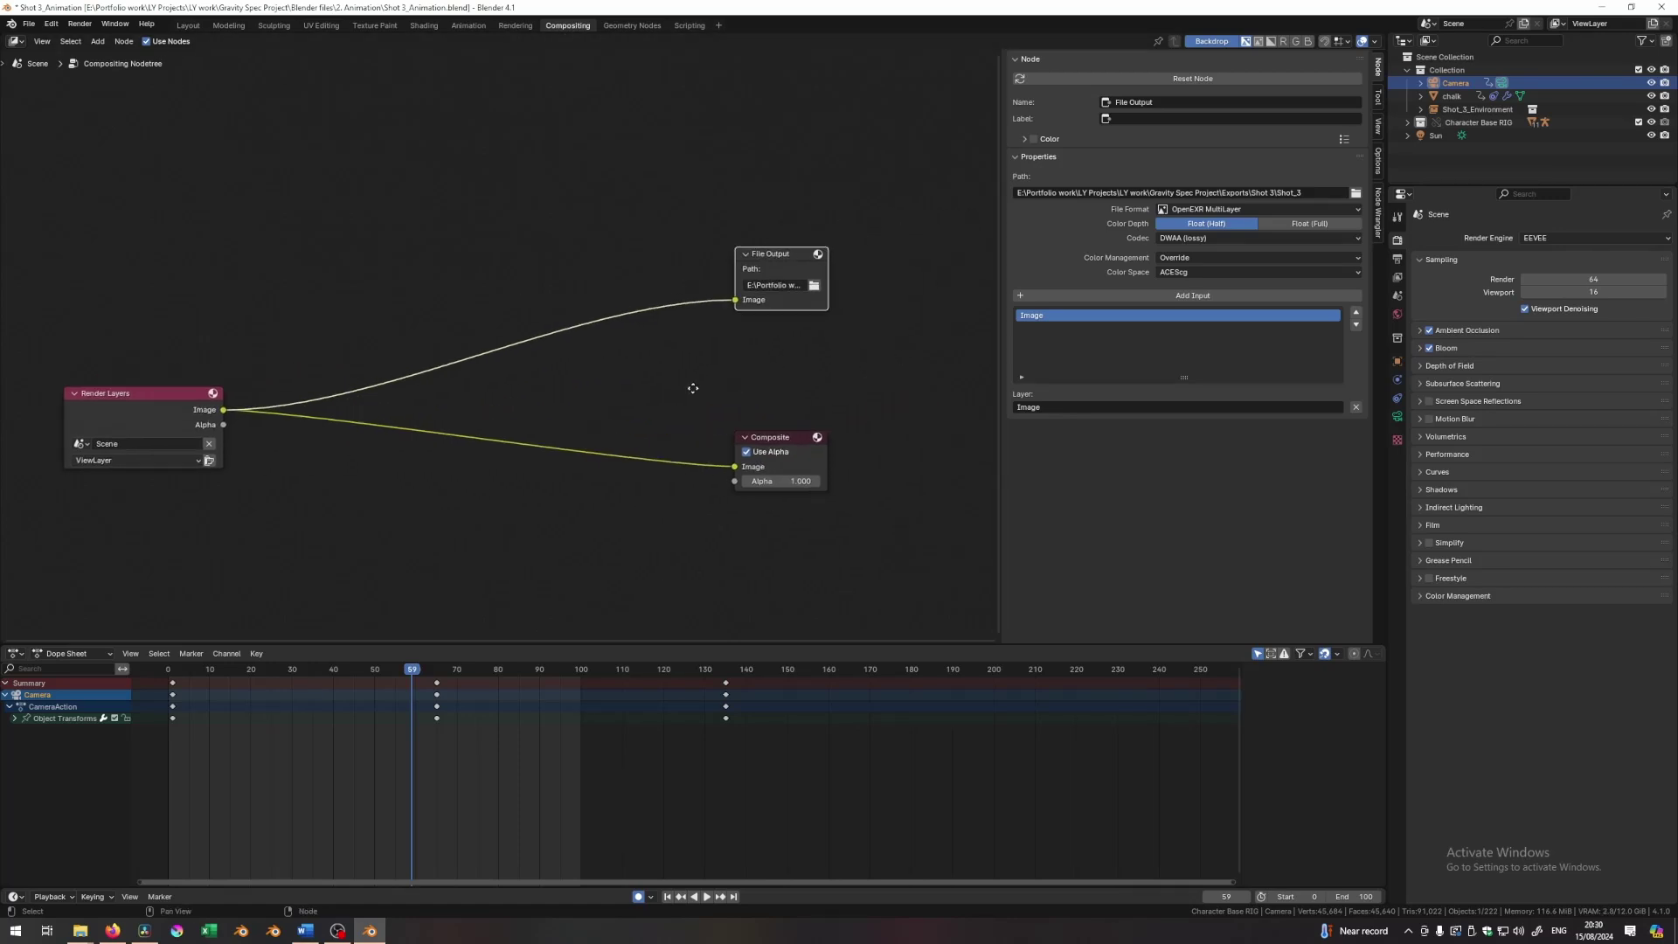
scroll(709, 408, "up", 1)
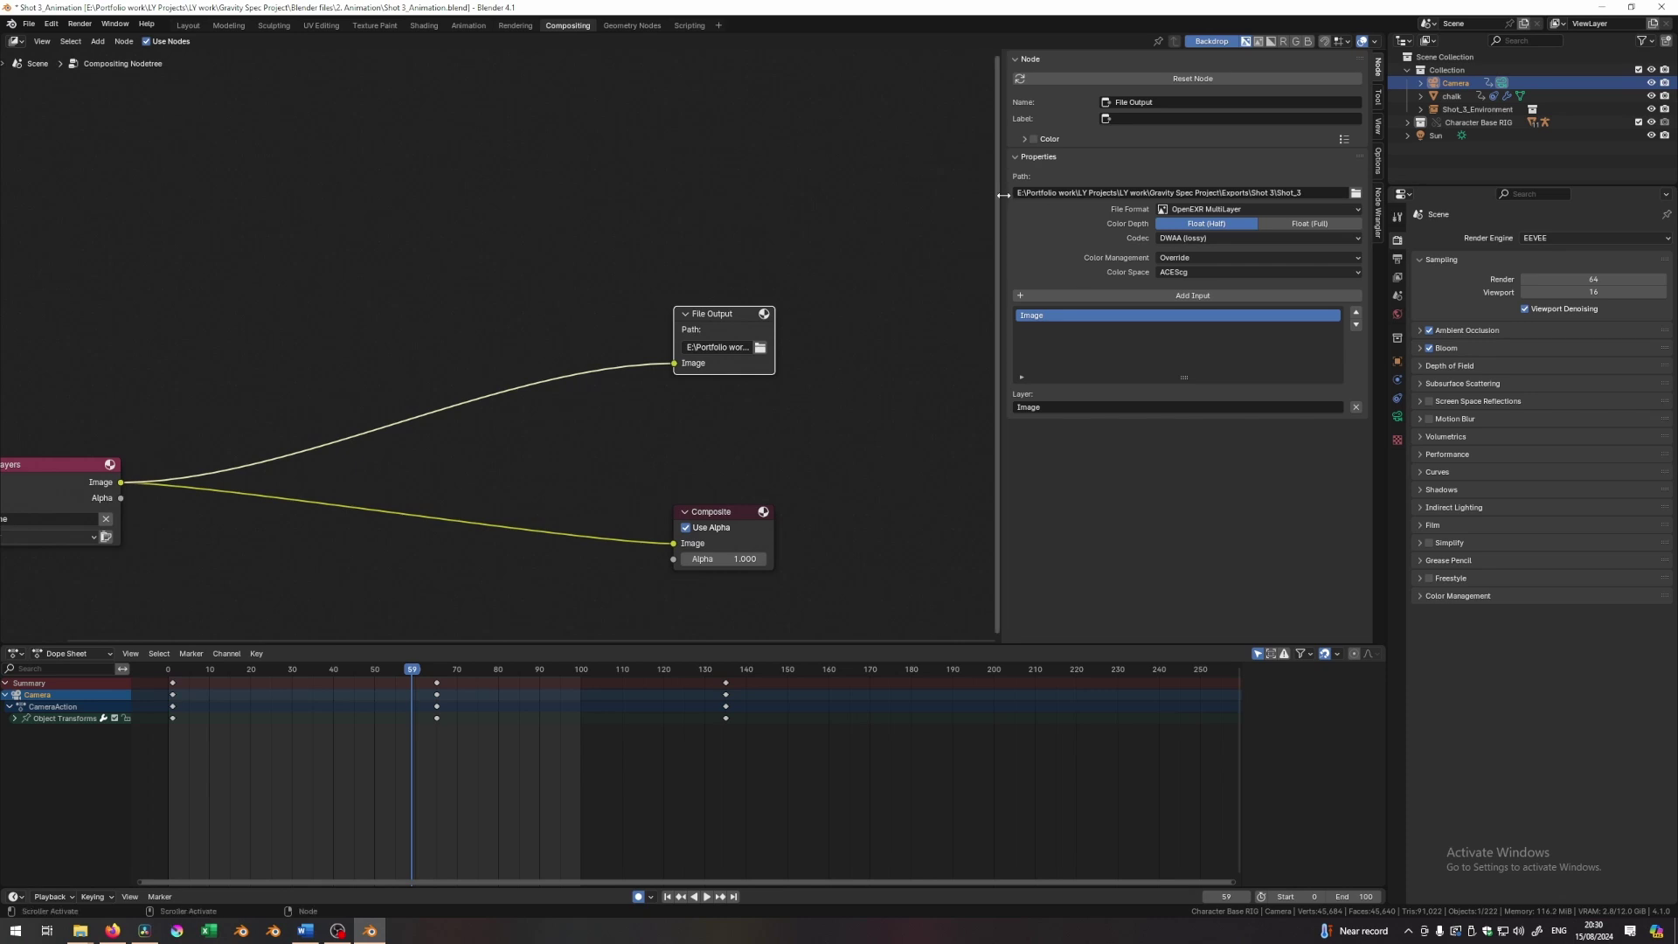
left_click_drag(1001, 194, 964, 222)
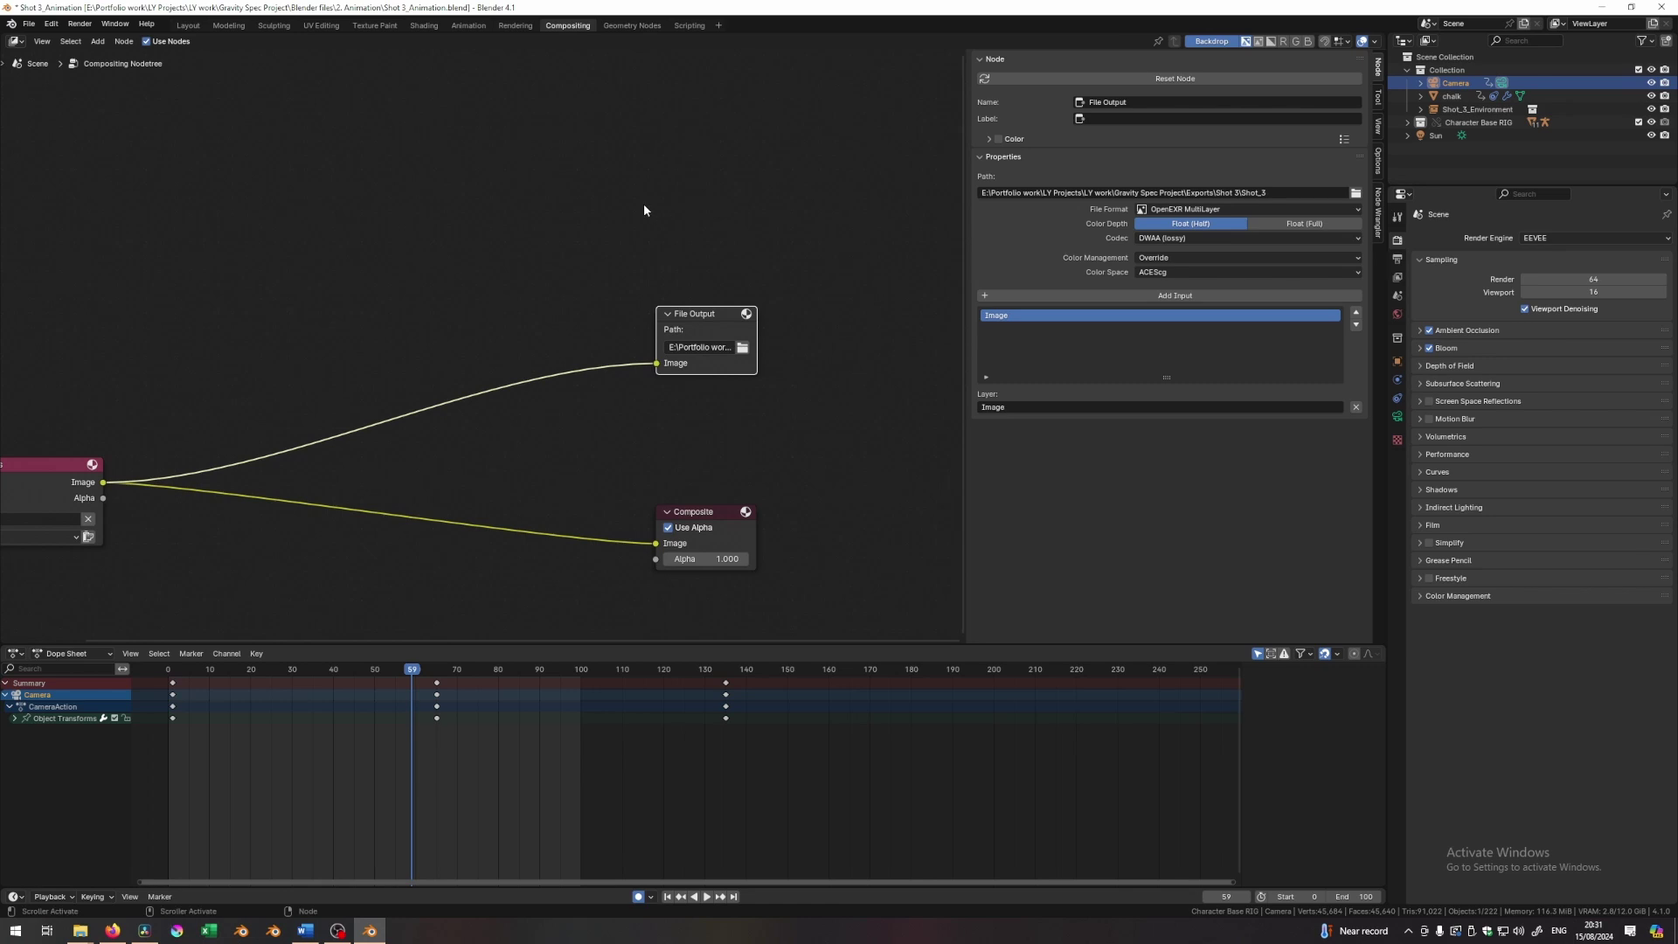
left_click(188, 26)
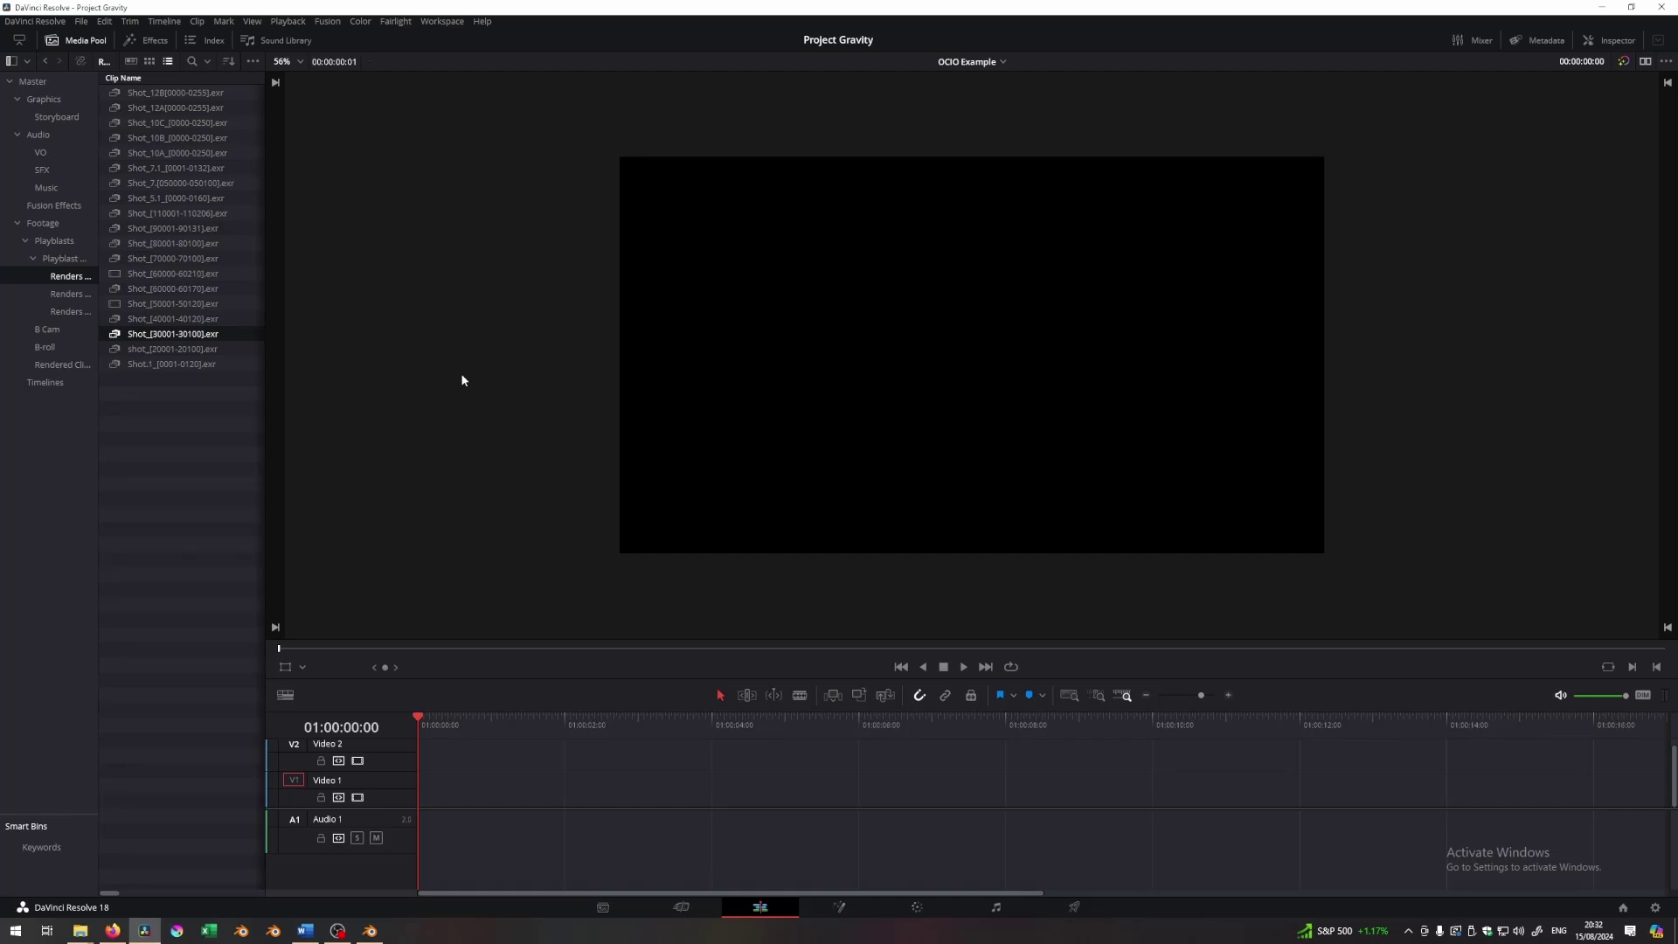
left_click_drag(176, 333, 430, 791)
mouse_move(505, 720)
left_mouse_down()
mouse_move(584, 722)
mouse_move(497, 720)
left_mouse_up()
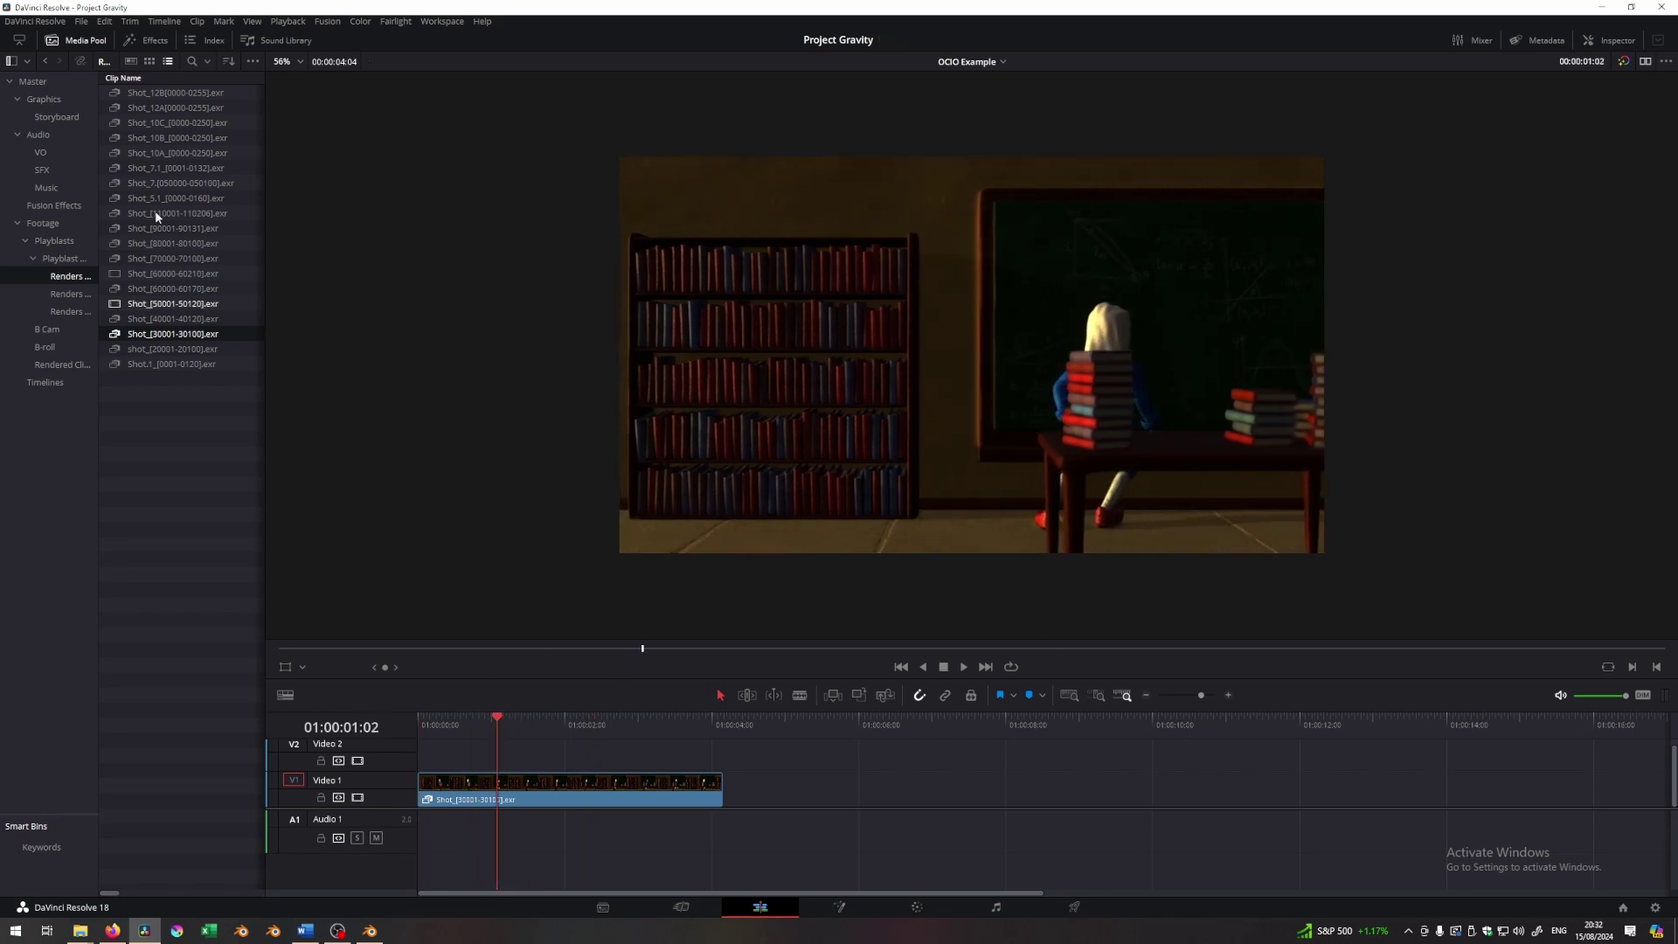
left_click(77, 40)
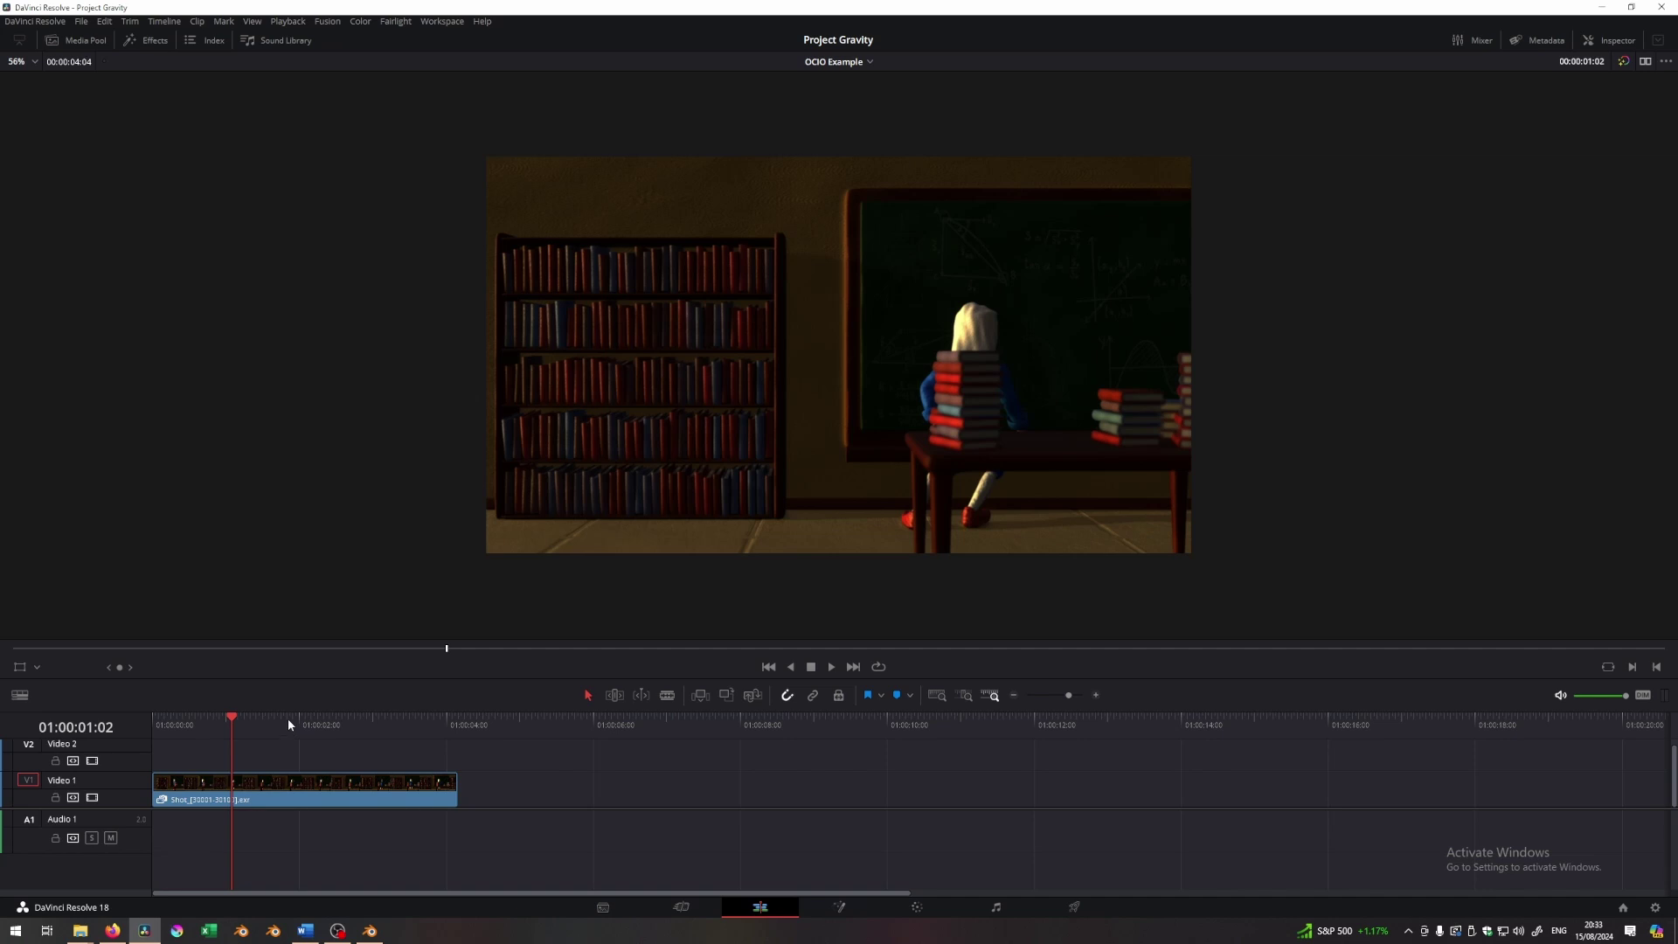
- Set Color Management to ACEScc with ACEScg - CSC input and Rec.709 output, and save
left_click(81, 22)
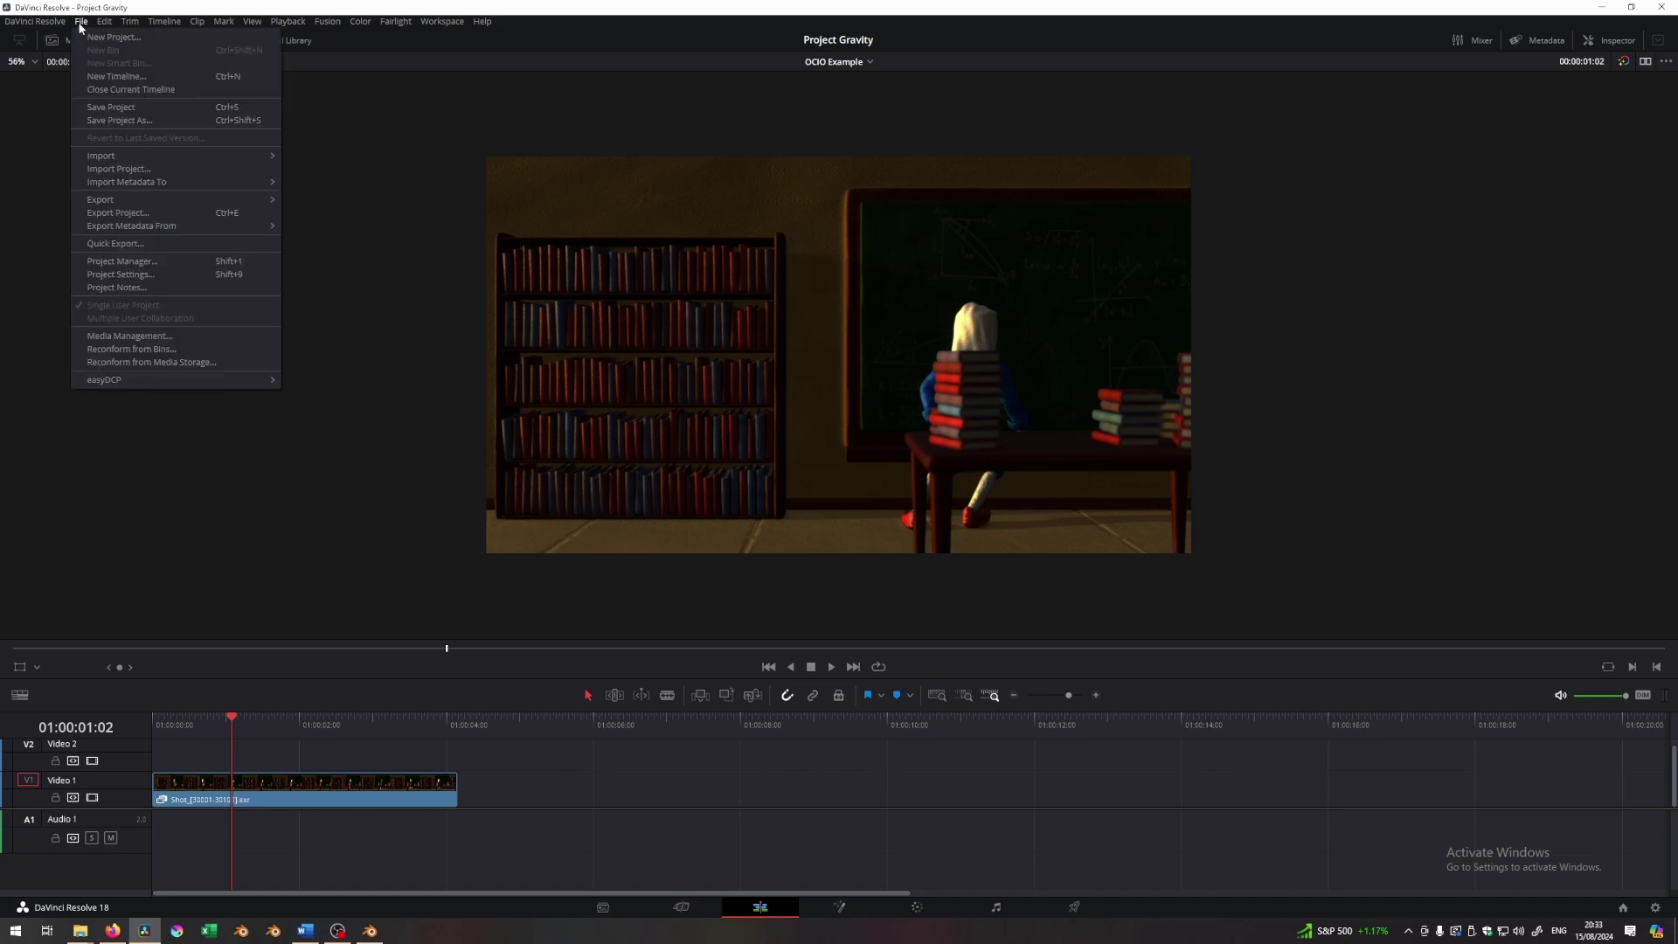
left_click(110, 276)
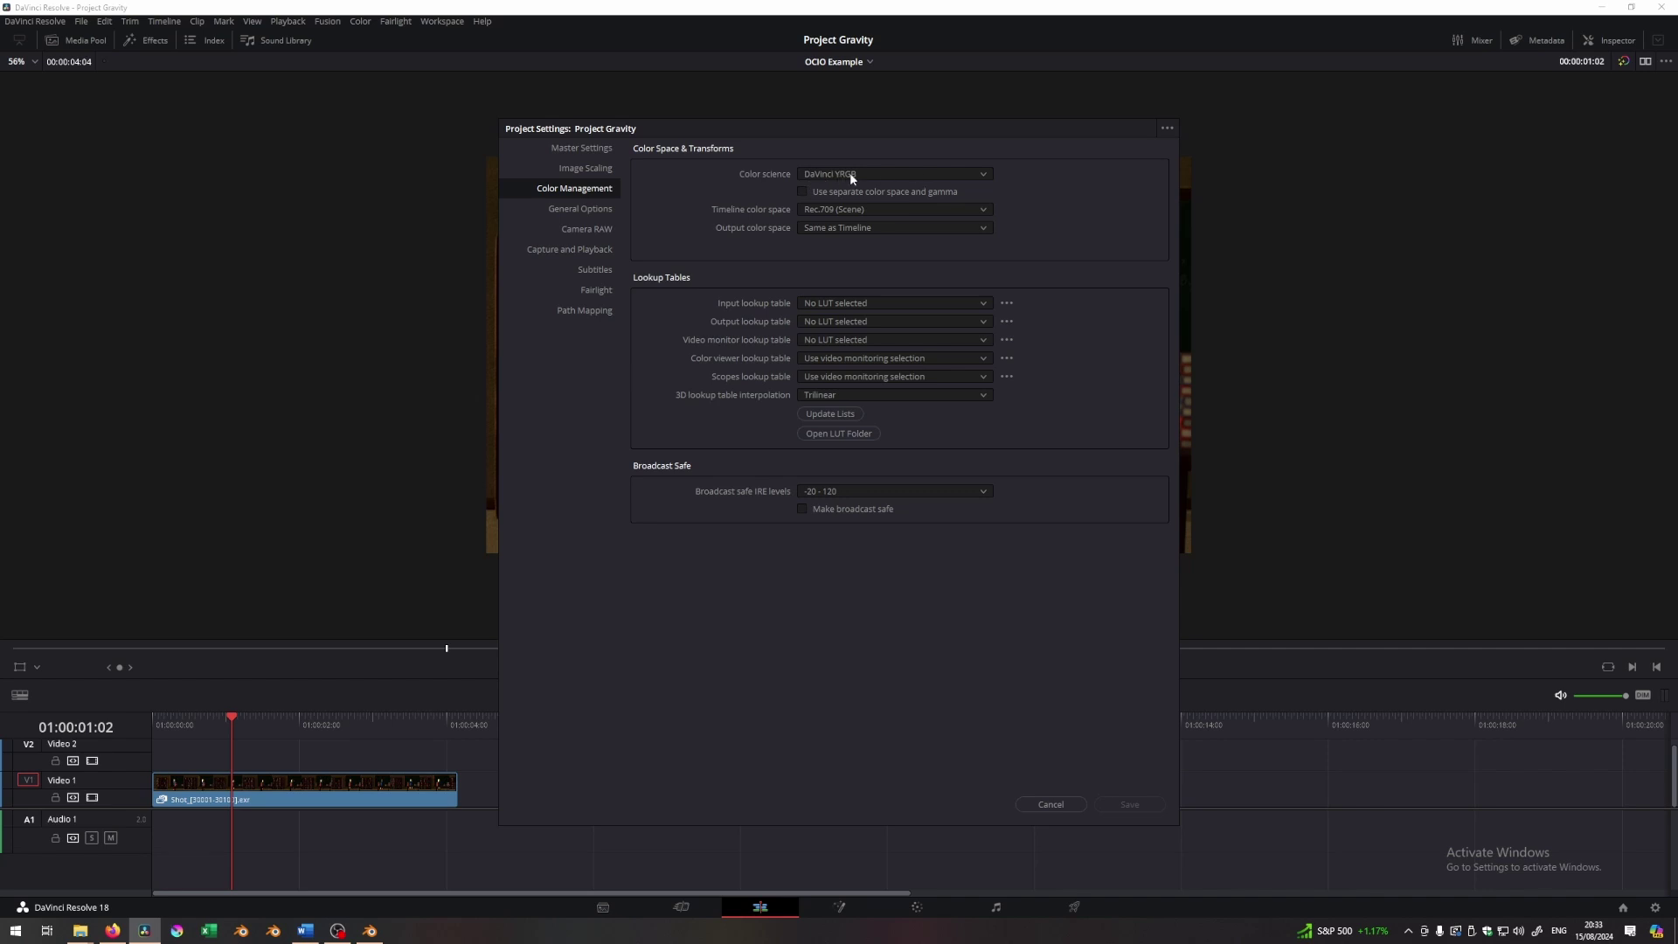
left_click(895, 174)
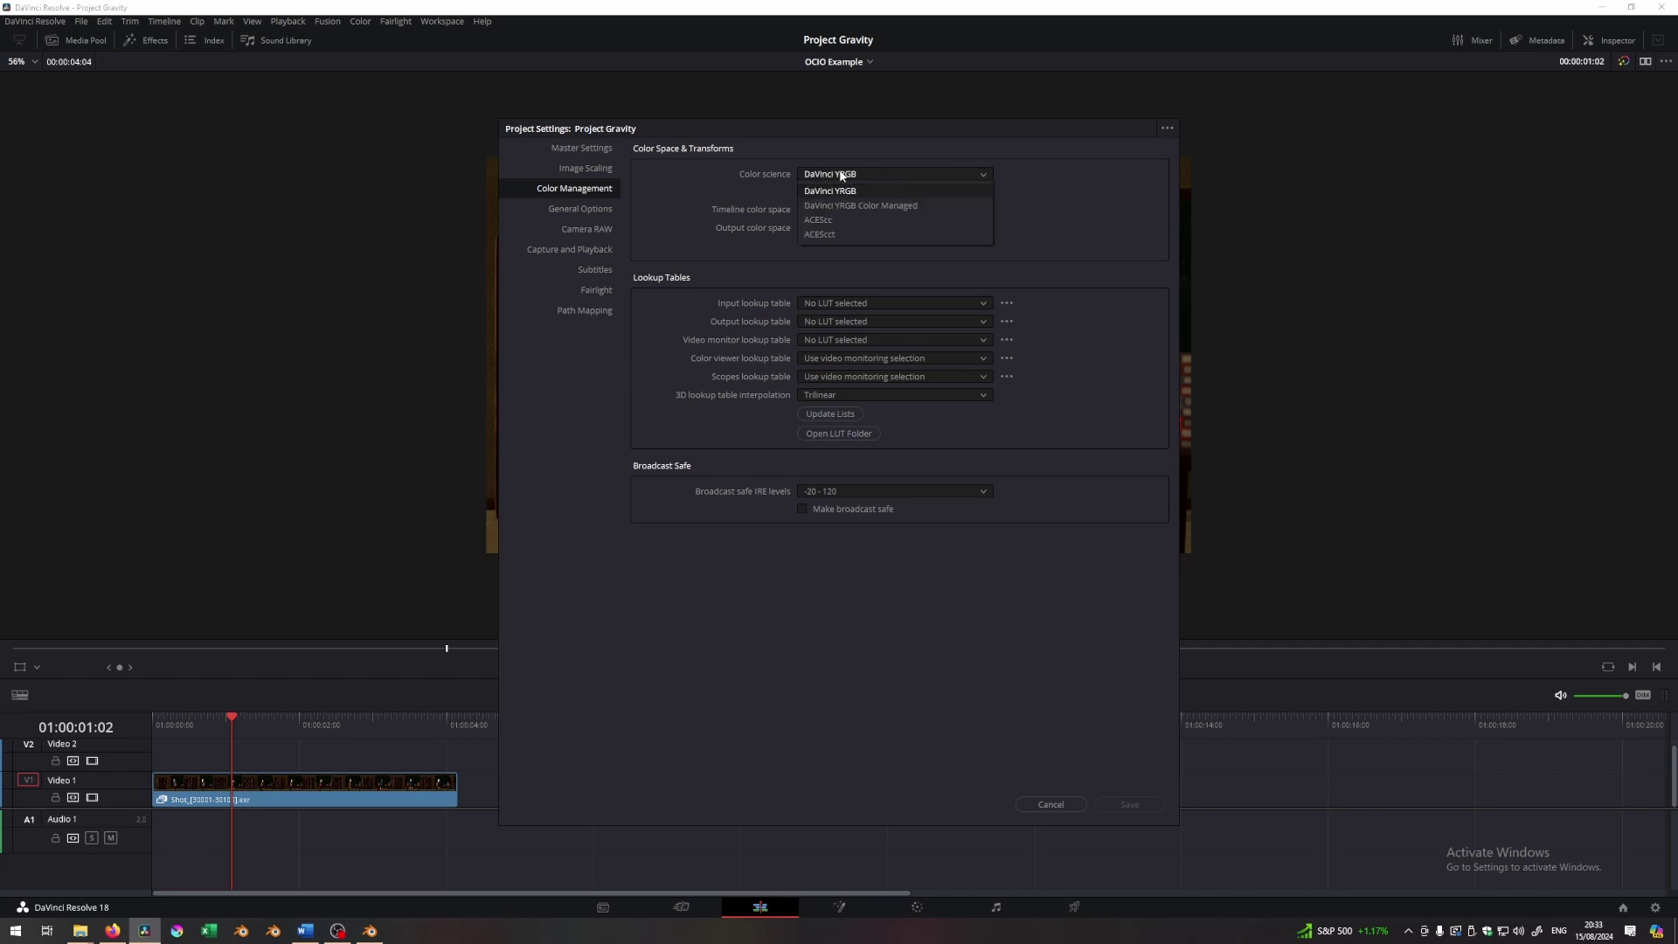
left_click(832, 221)
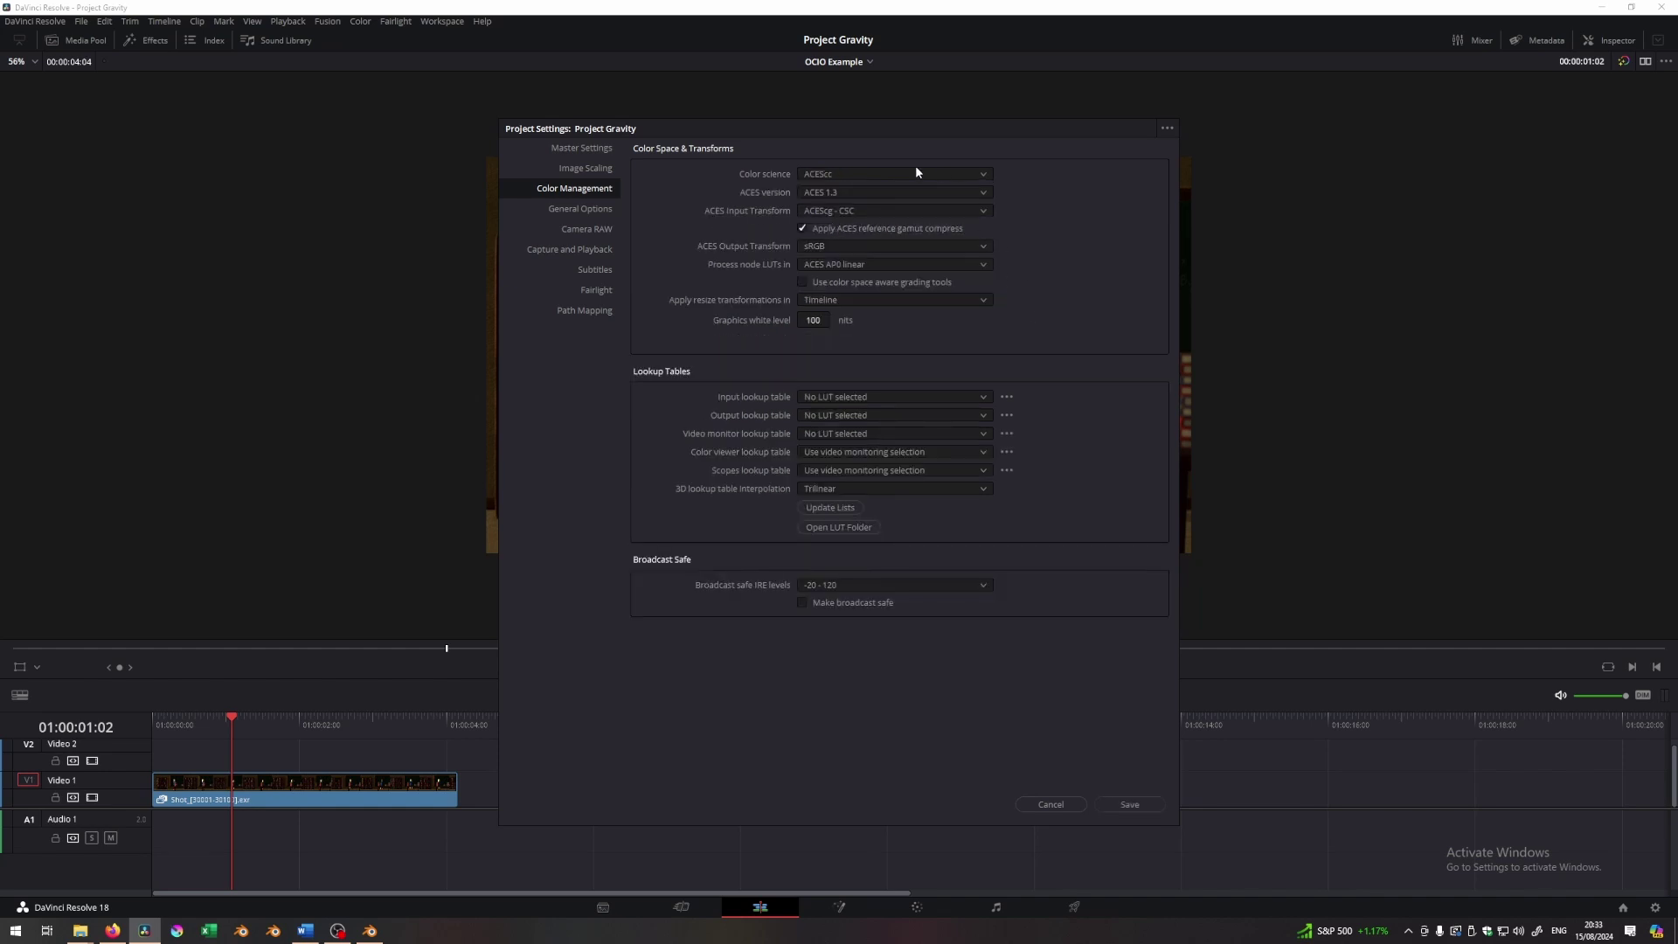
left_click(826, 213)
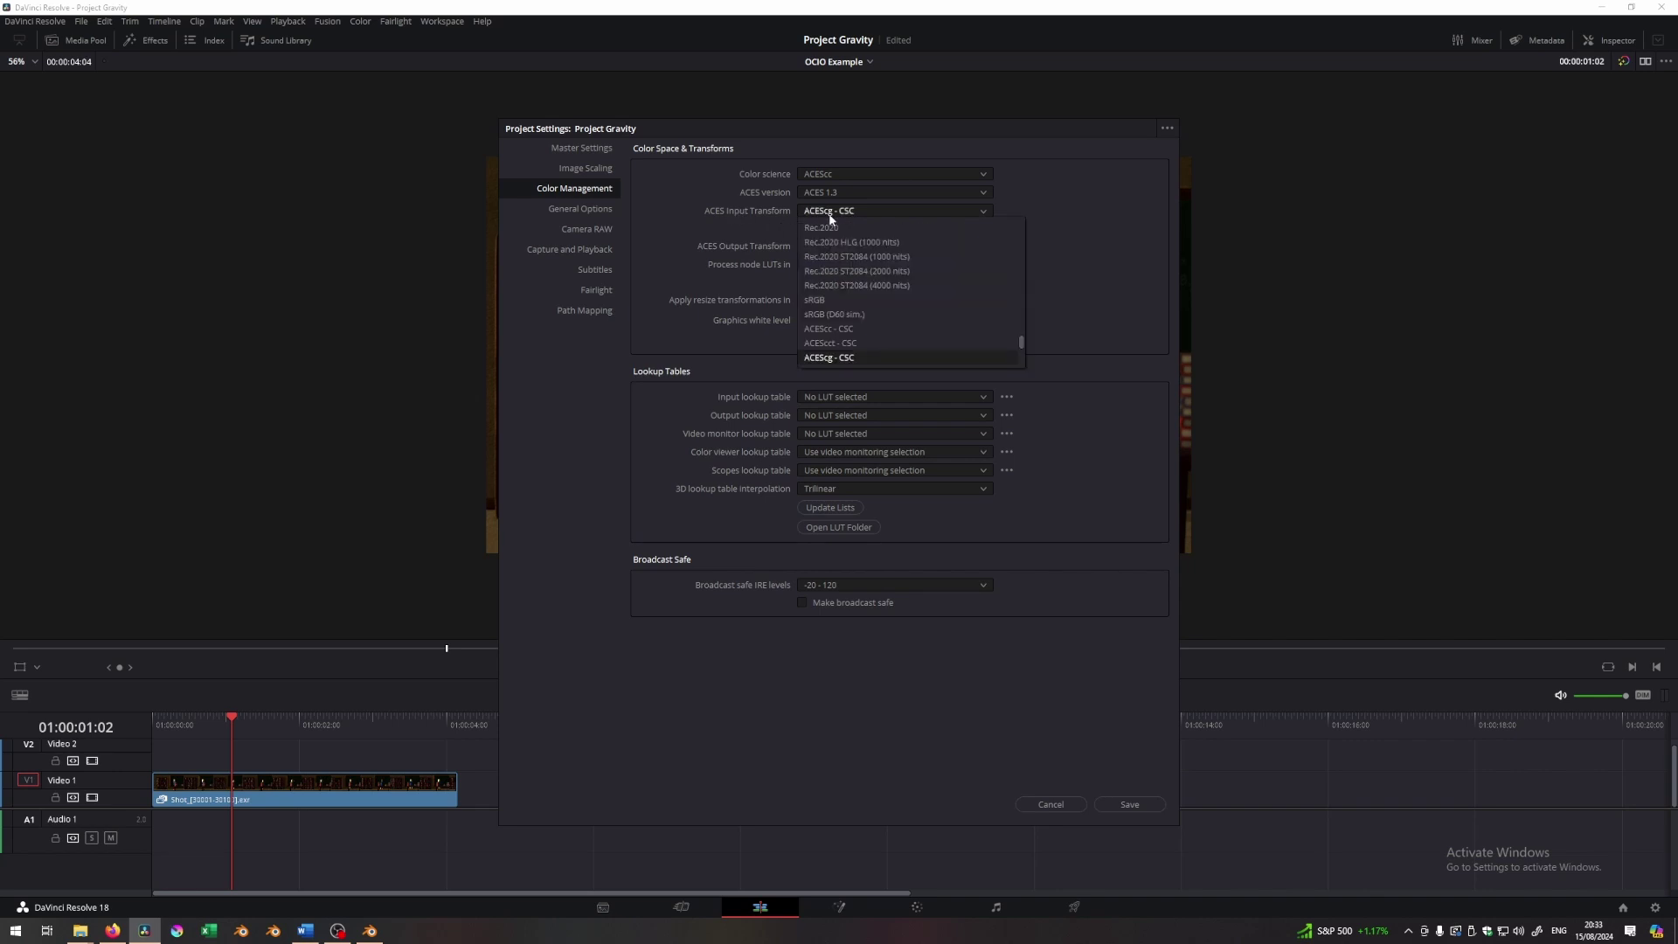
left_click(848, 358)
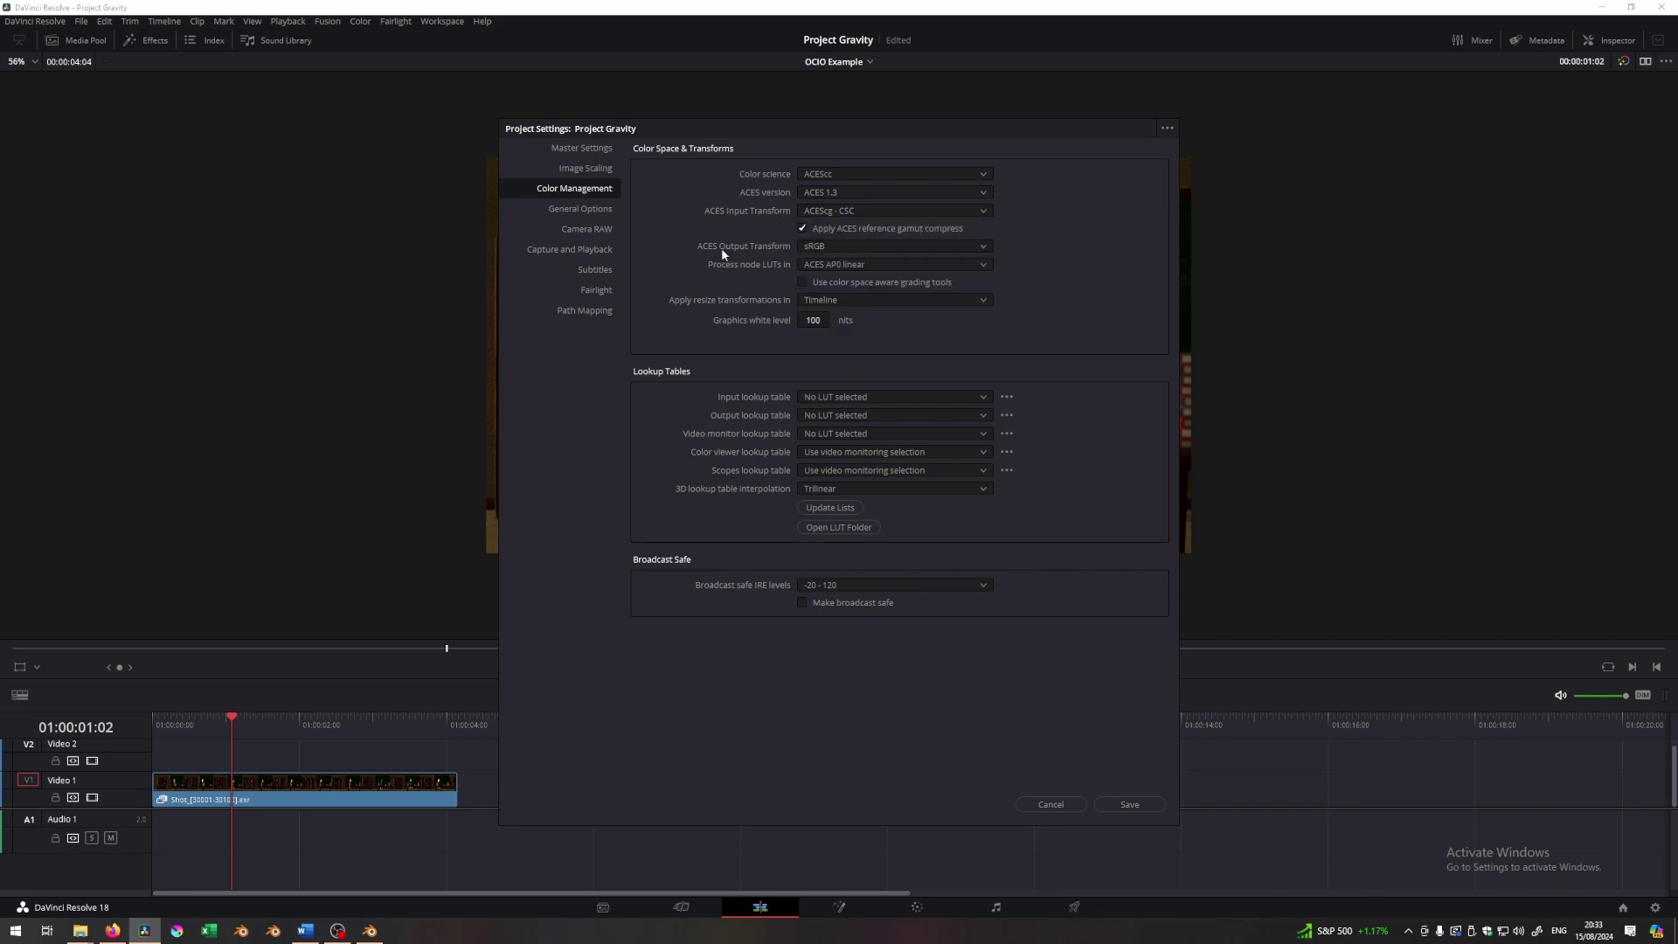
left_click(835, 248)
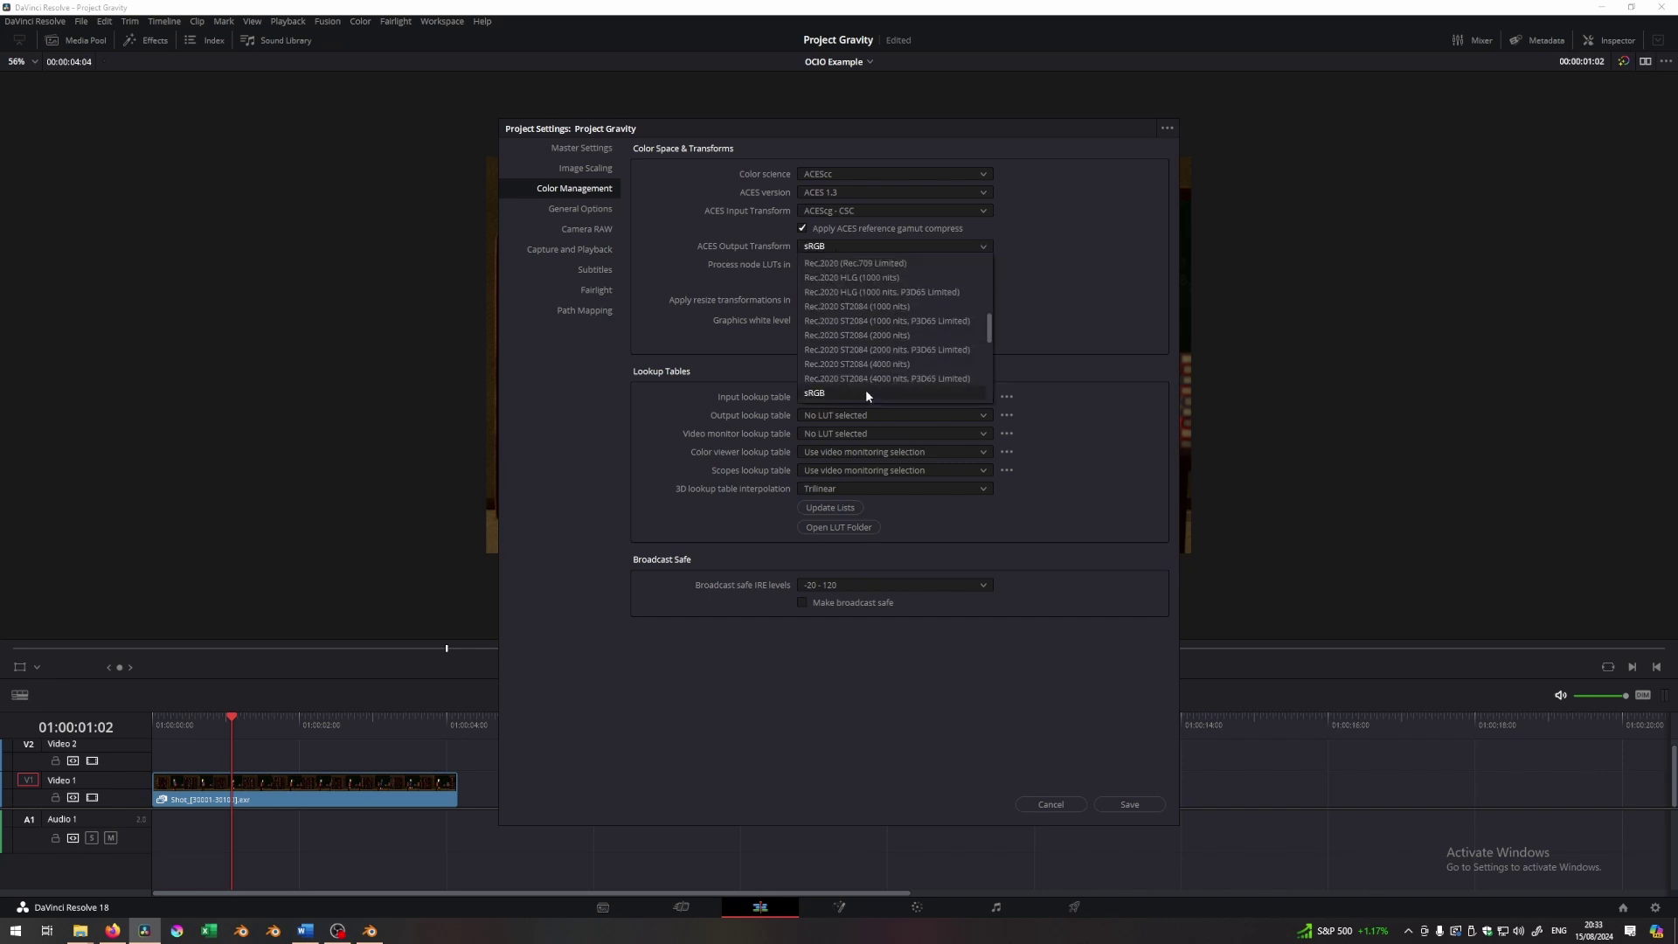
scroll(872, 354, "down", 5)
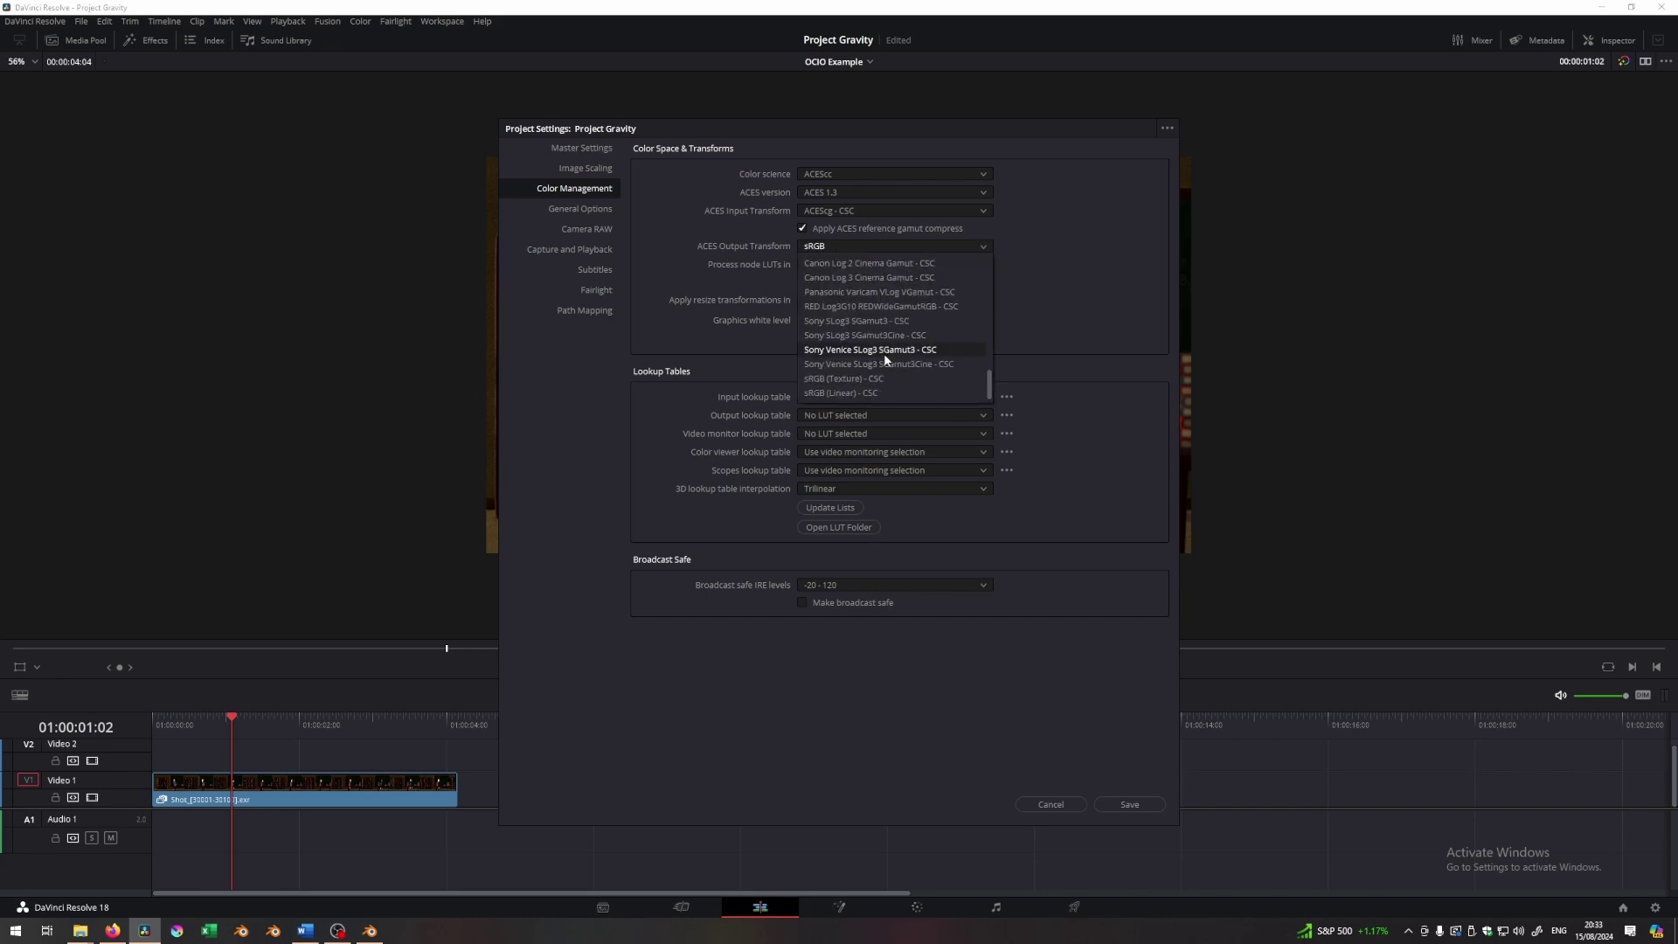
scroll(882, 365, "up", 5)
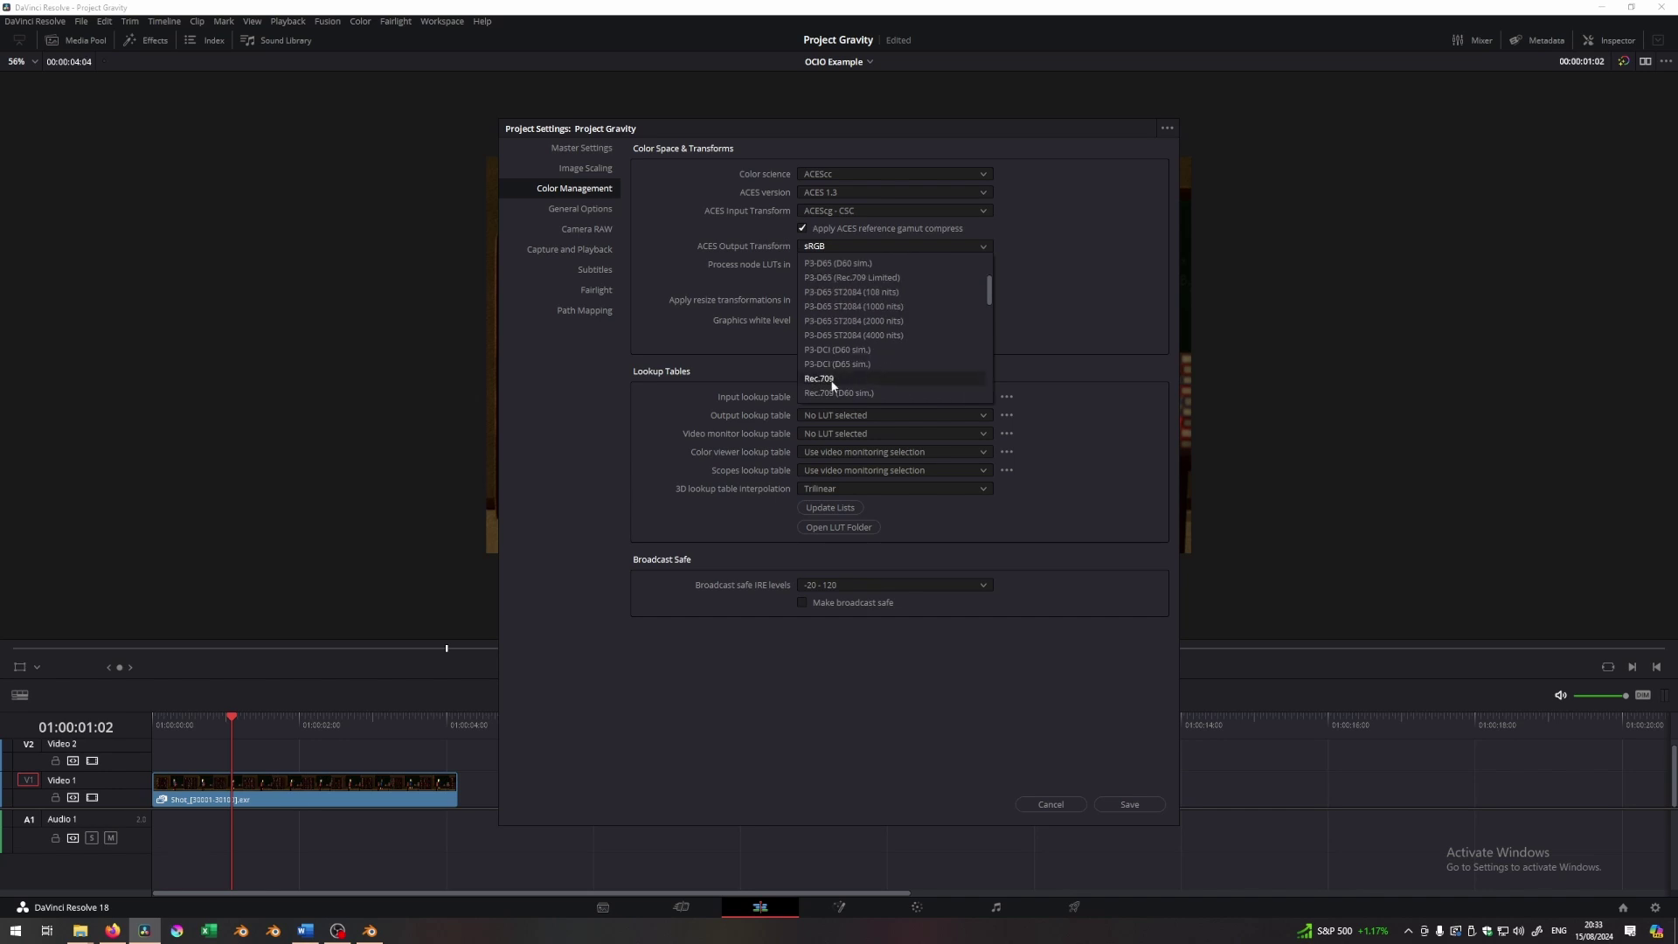
left_click(883, 378)
left_click(1130, 803)
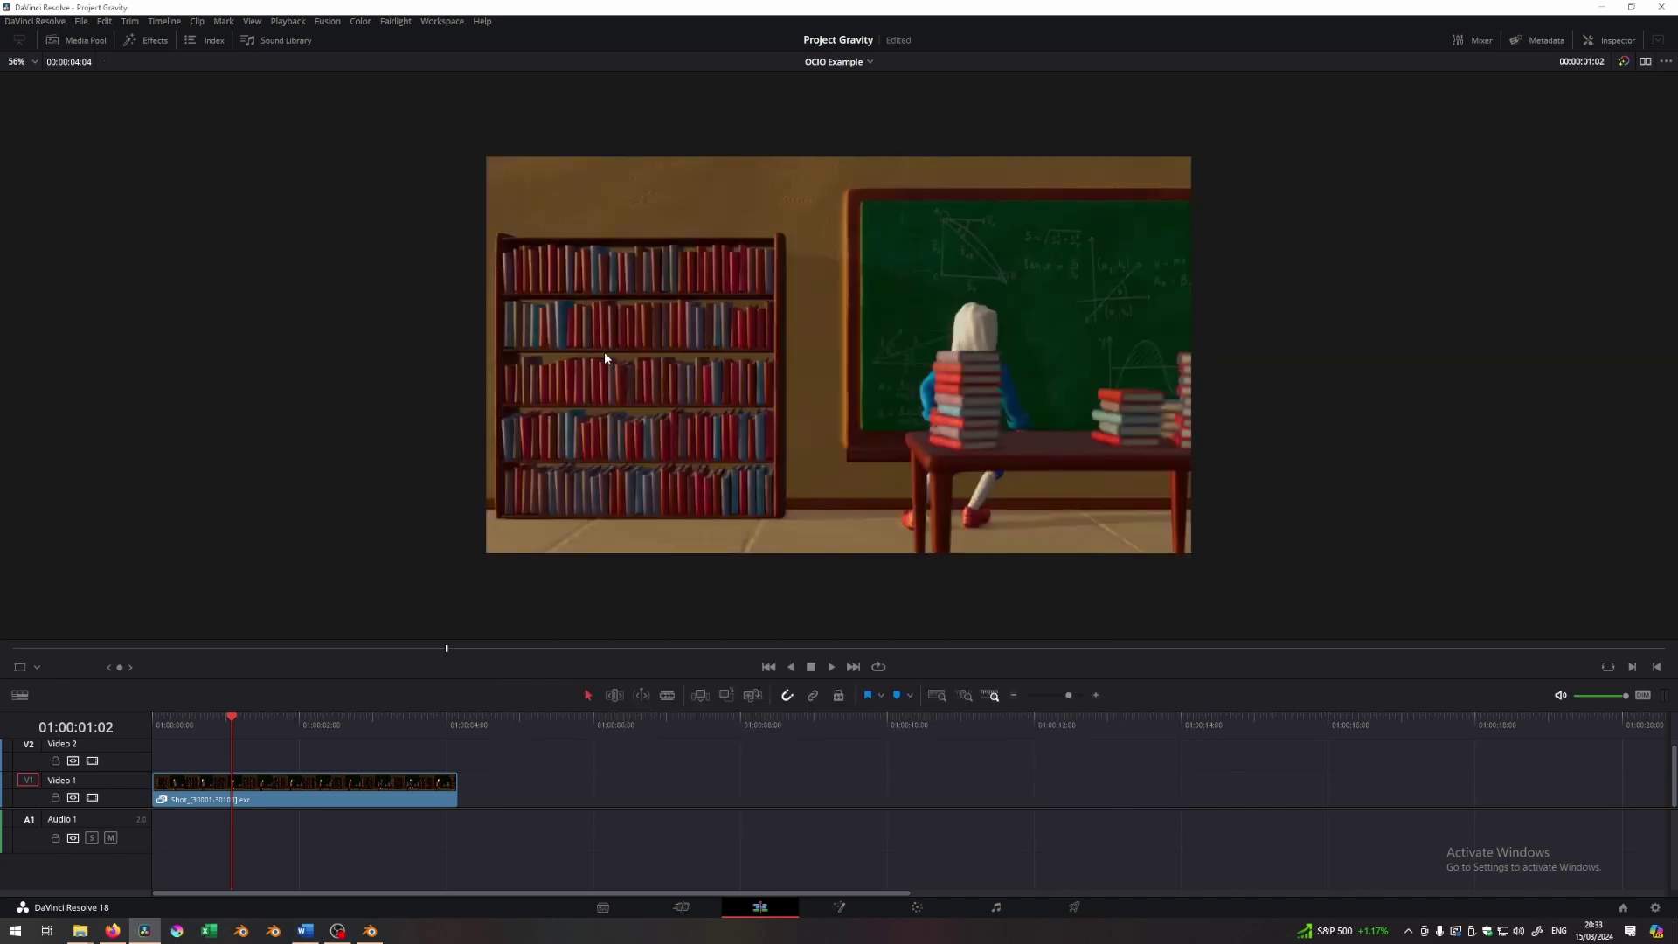
scroll(822, 410, "up", 1)
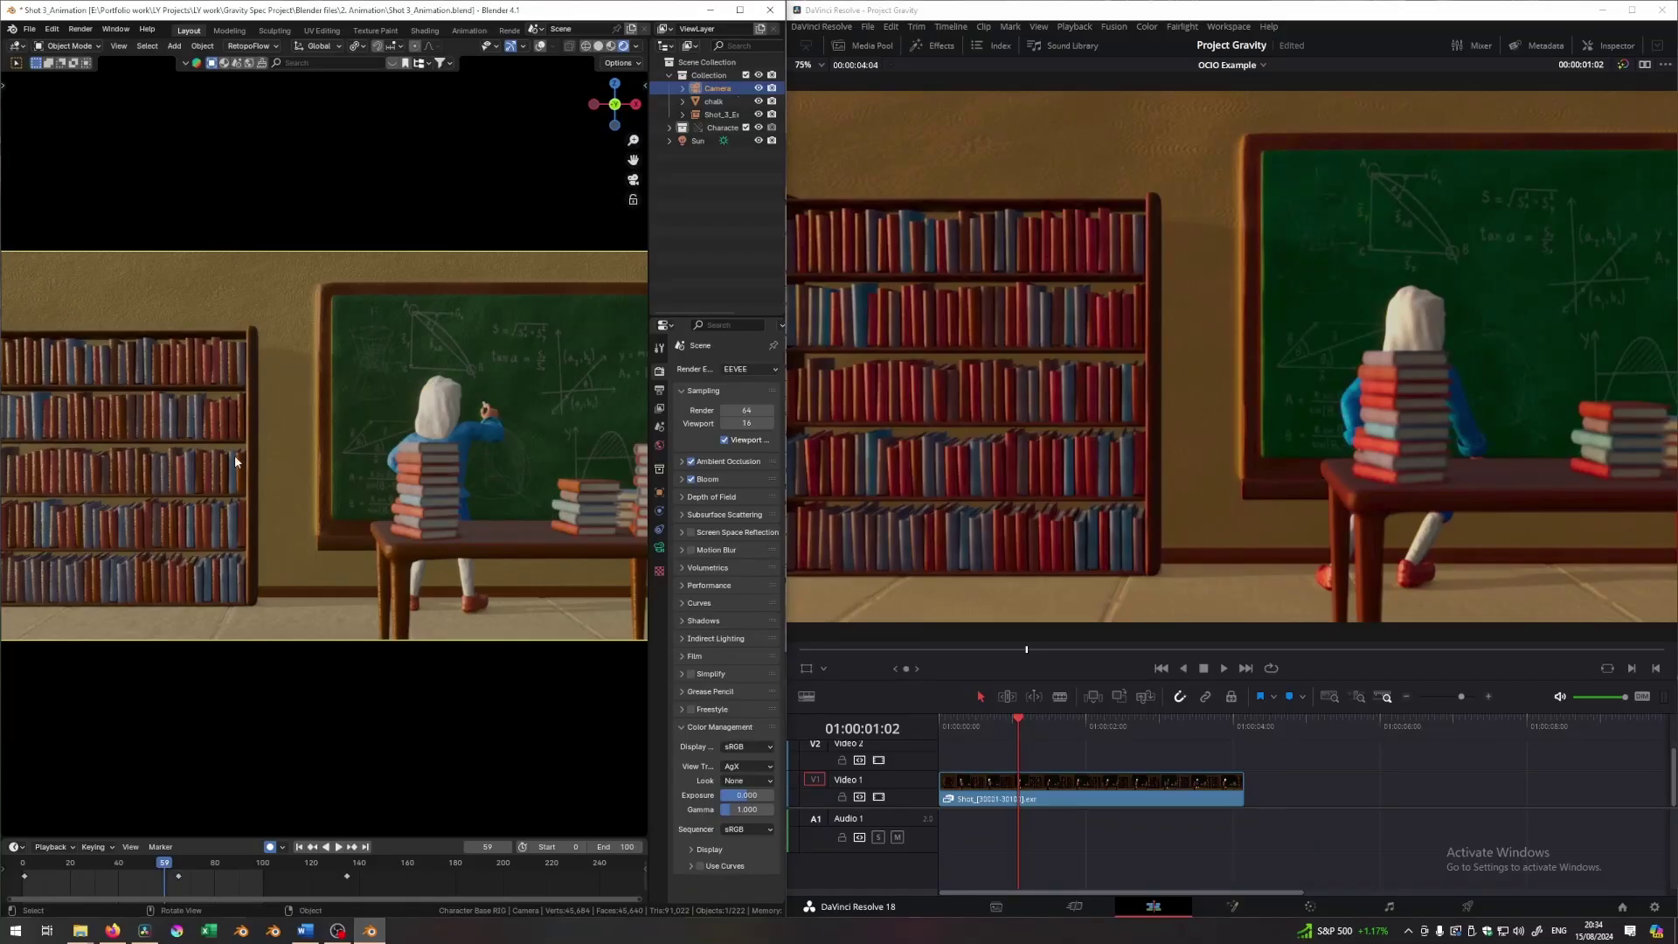
scroll(236, 454, "up", 5)
scroll(242, 458, "down", 5)
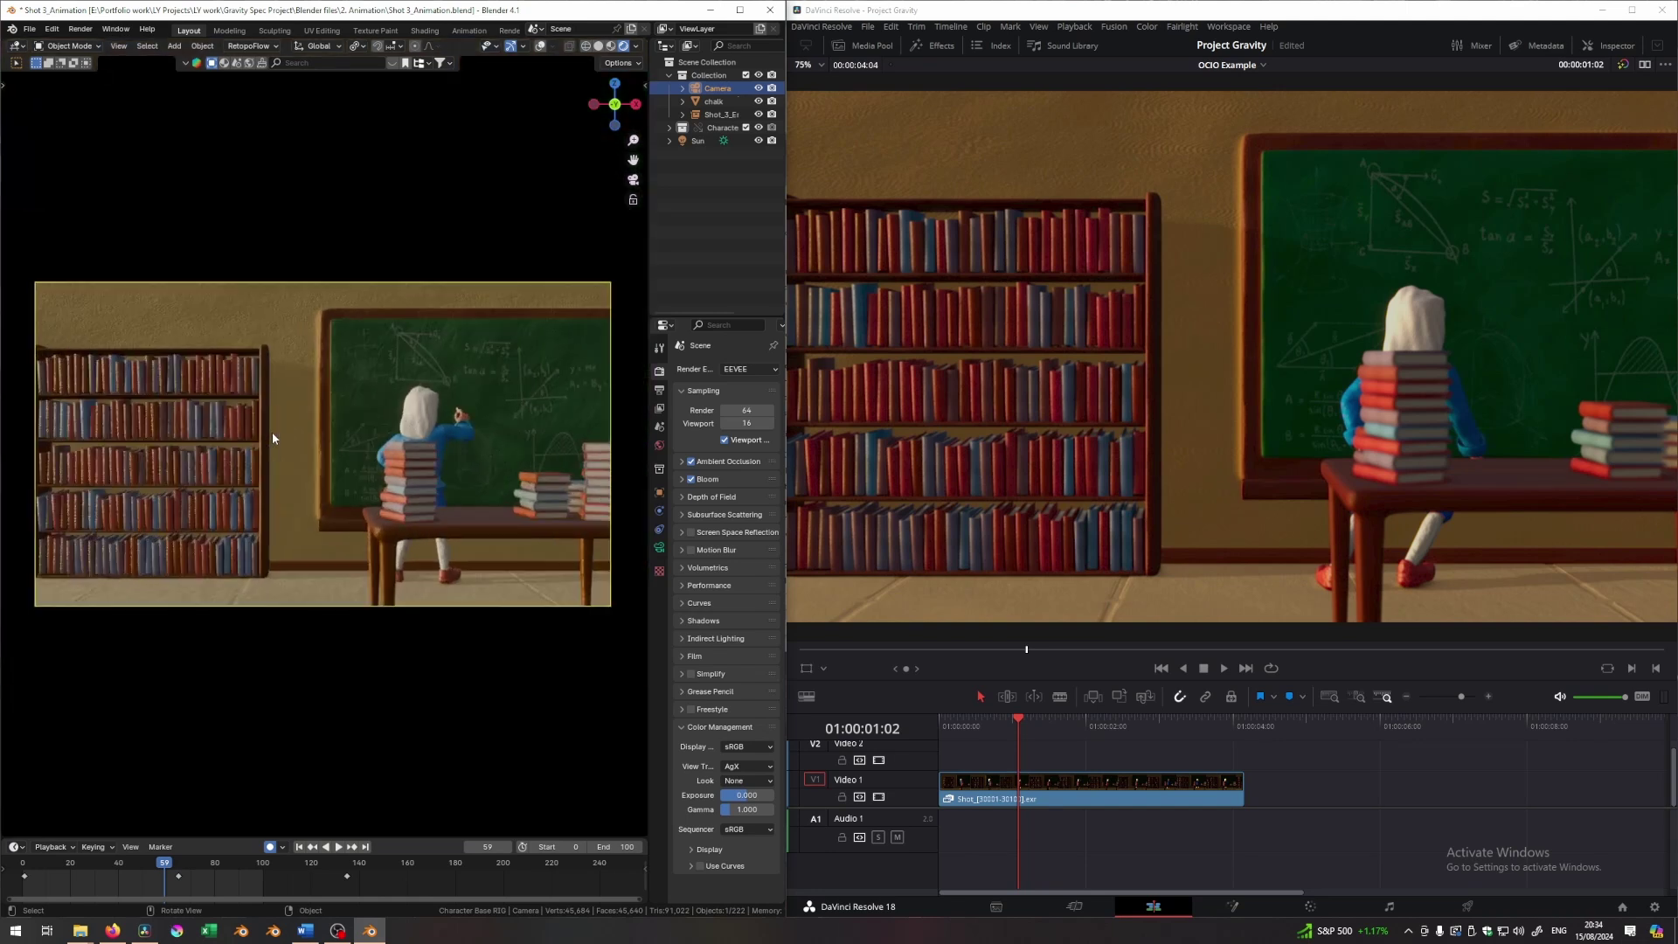
scroll(1224, 433, "down", 2)
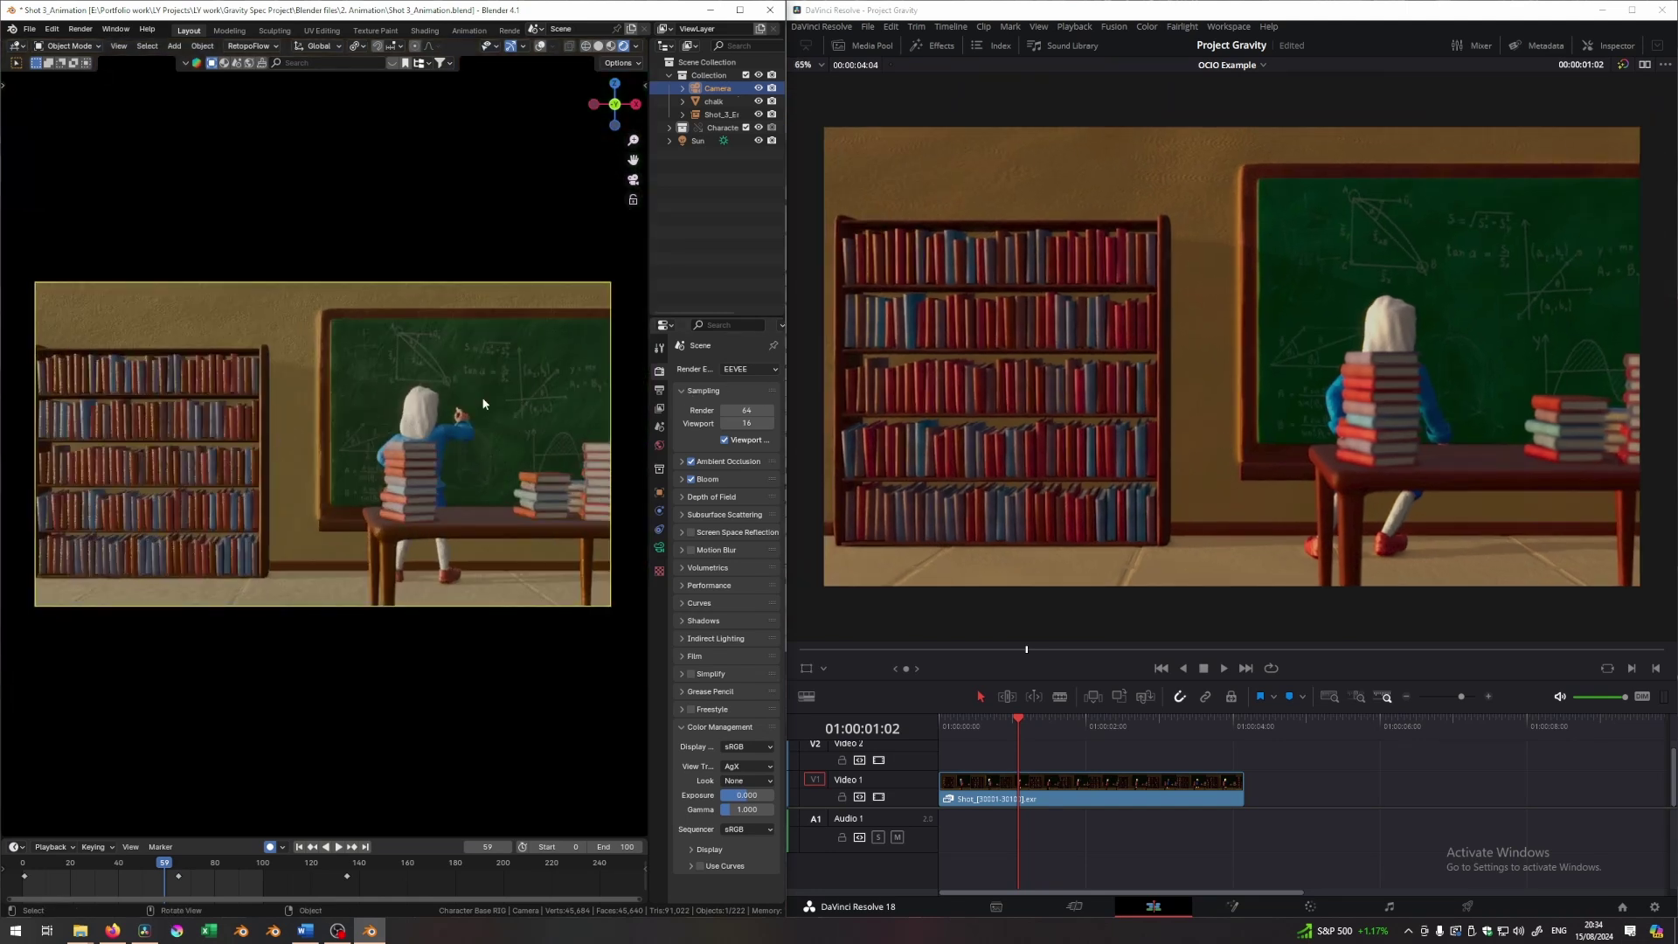
scroll(341, 389, "up", 5)
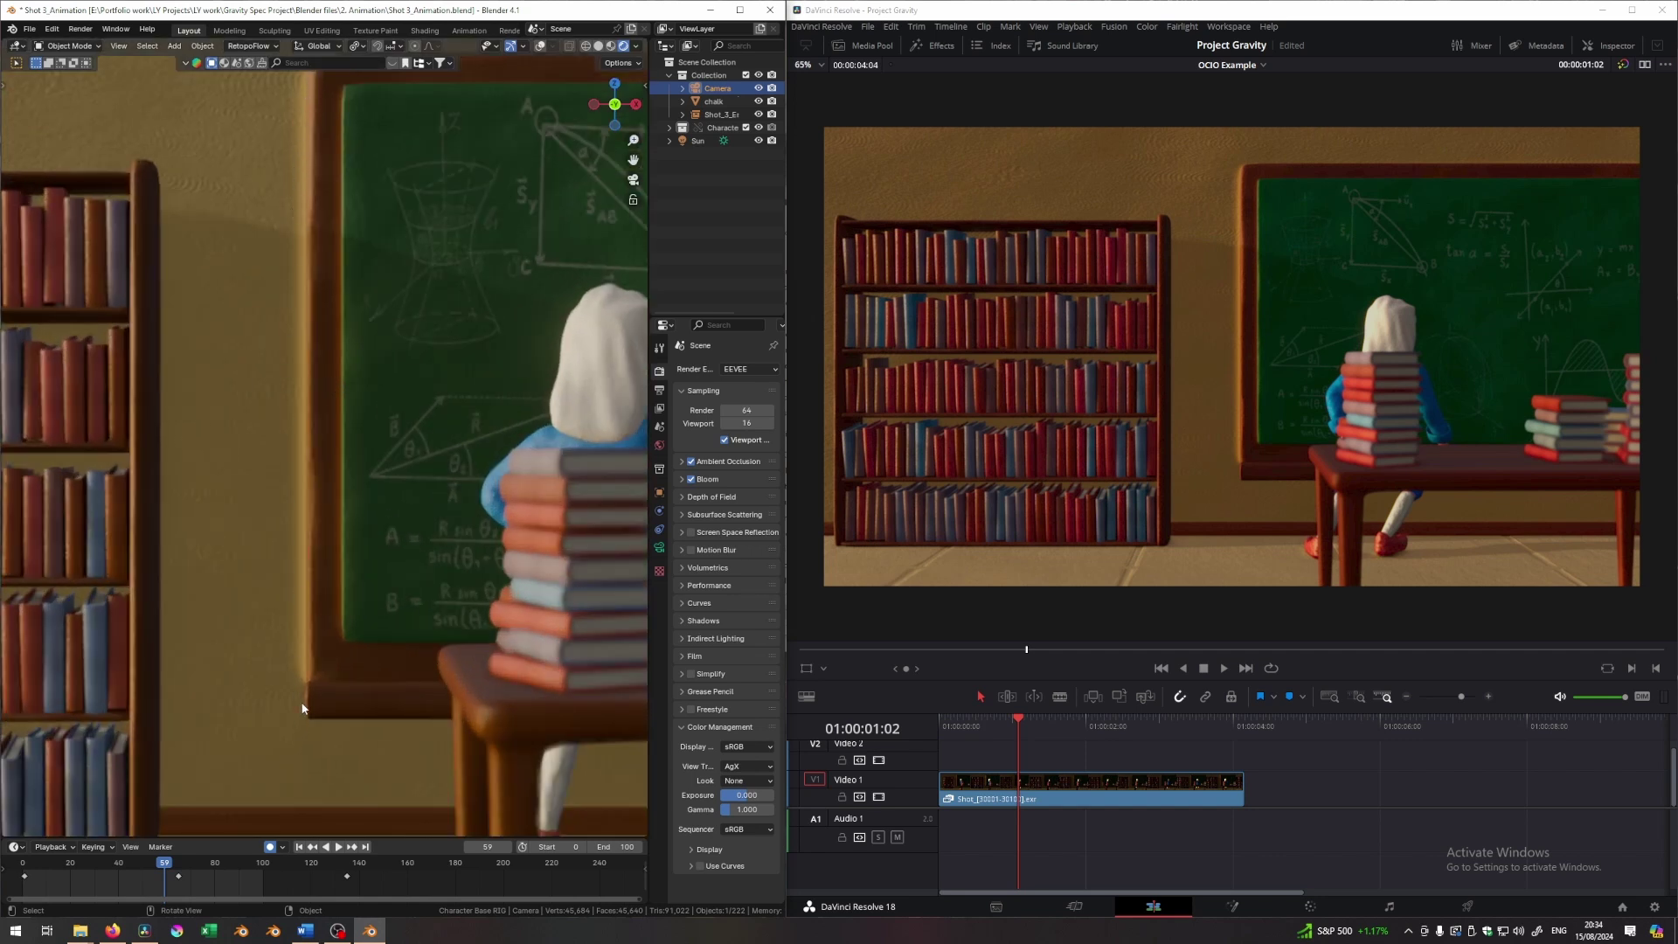
scroll(1263, 300, "up", 5)
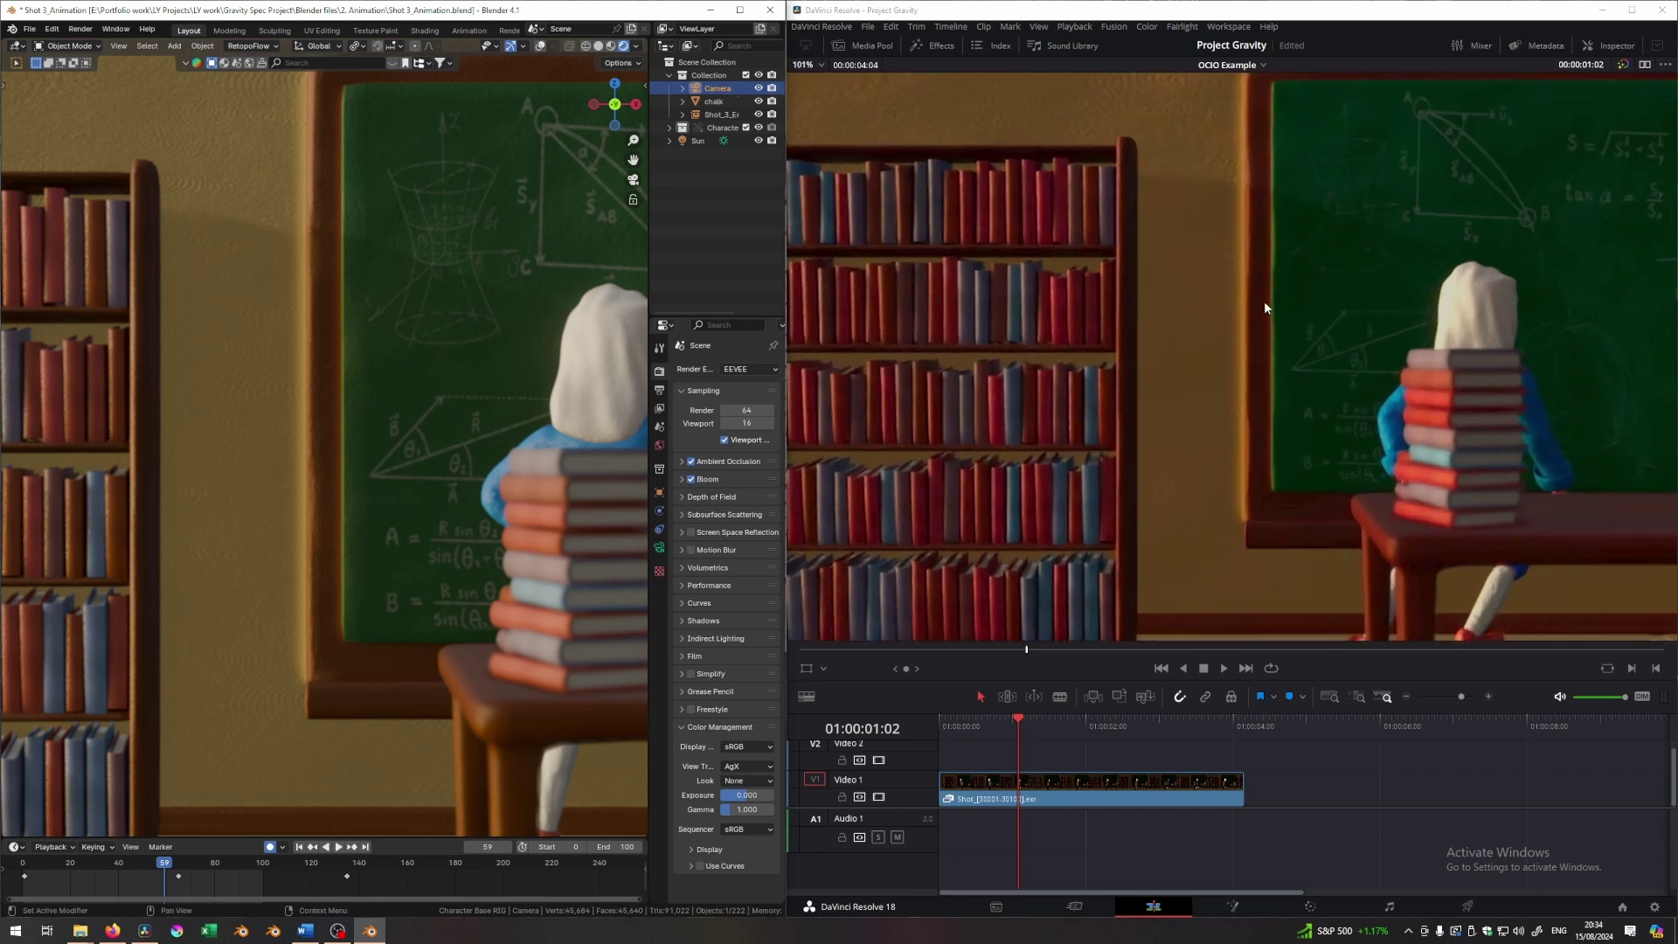
left_click_drag(1251, 287, 1220, 418)
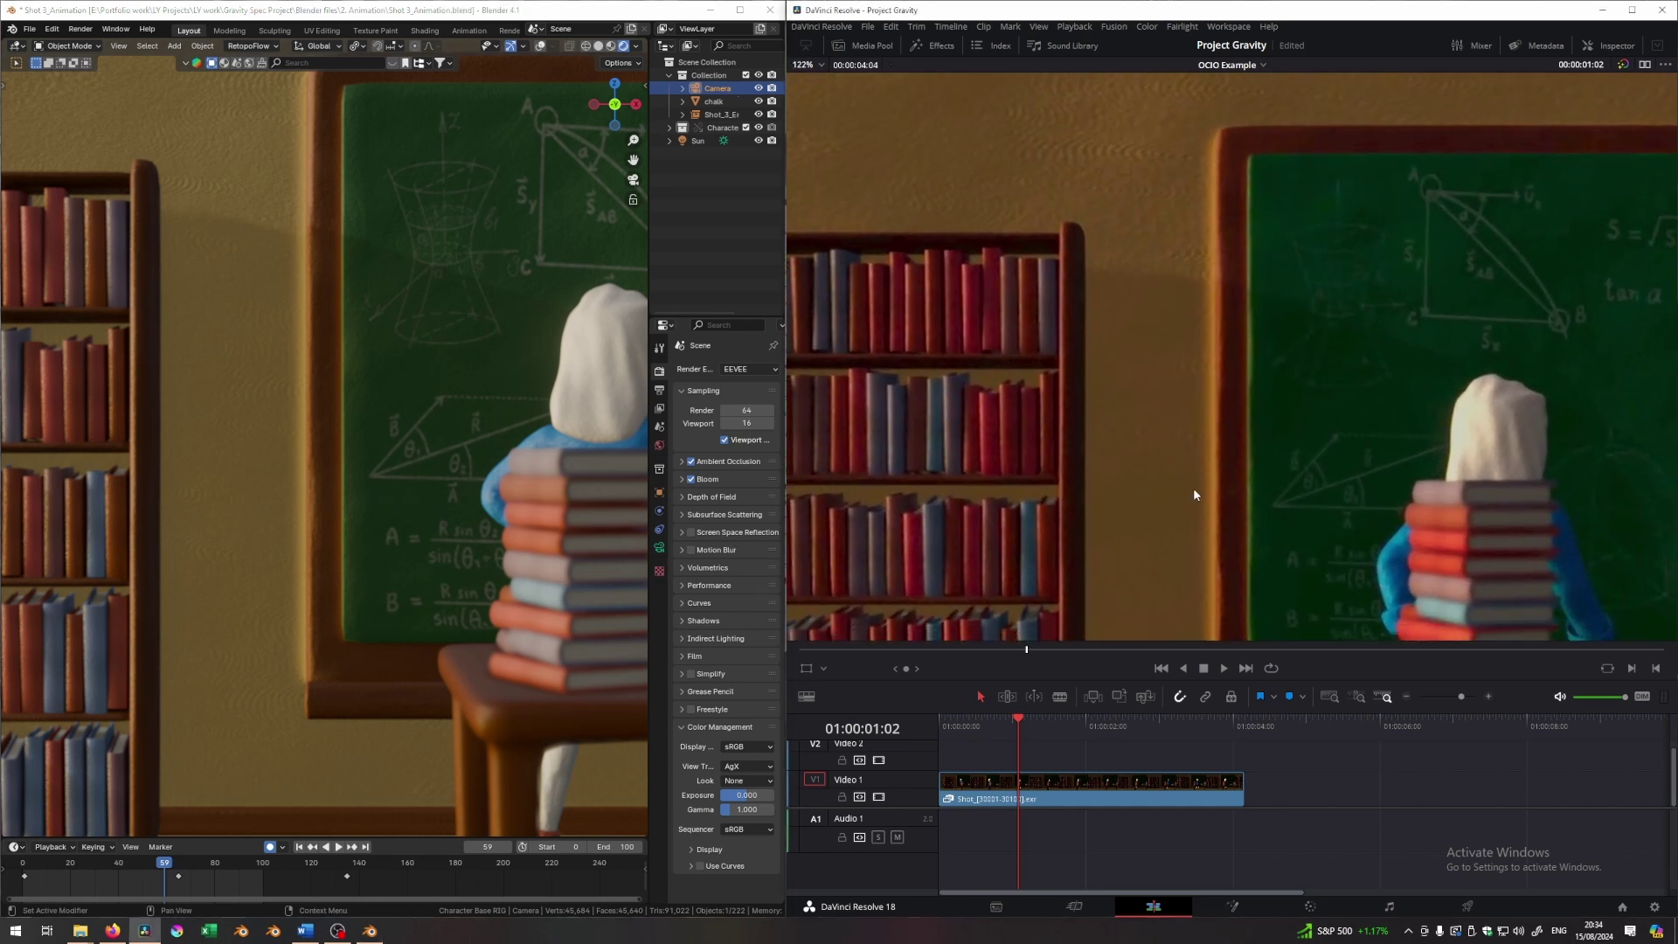
left_click_drag(1226, 459, 1199, 115)
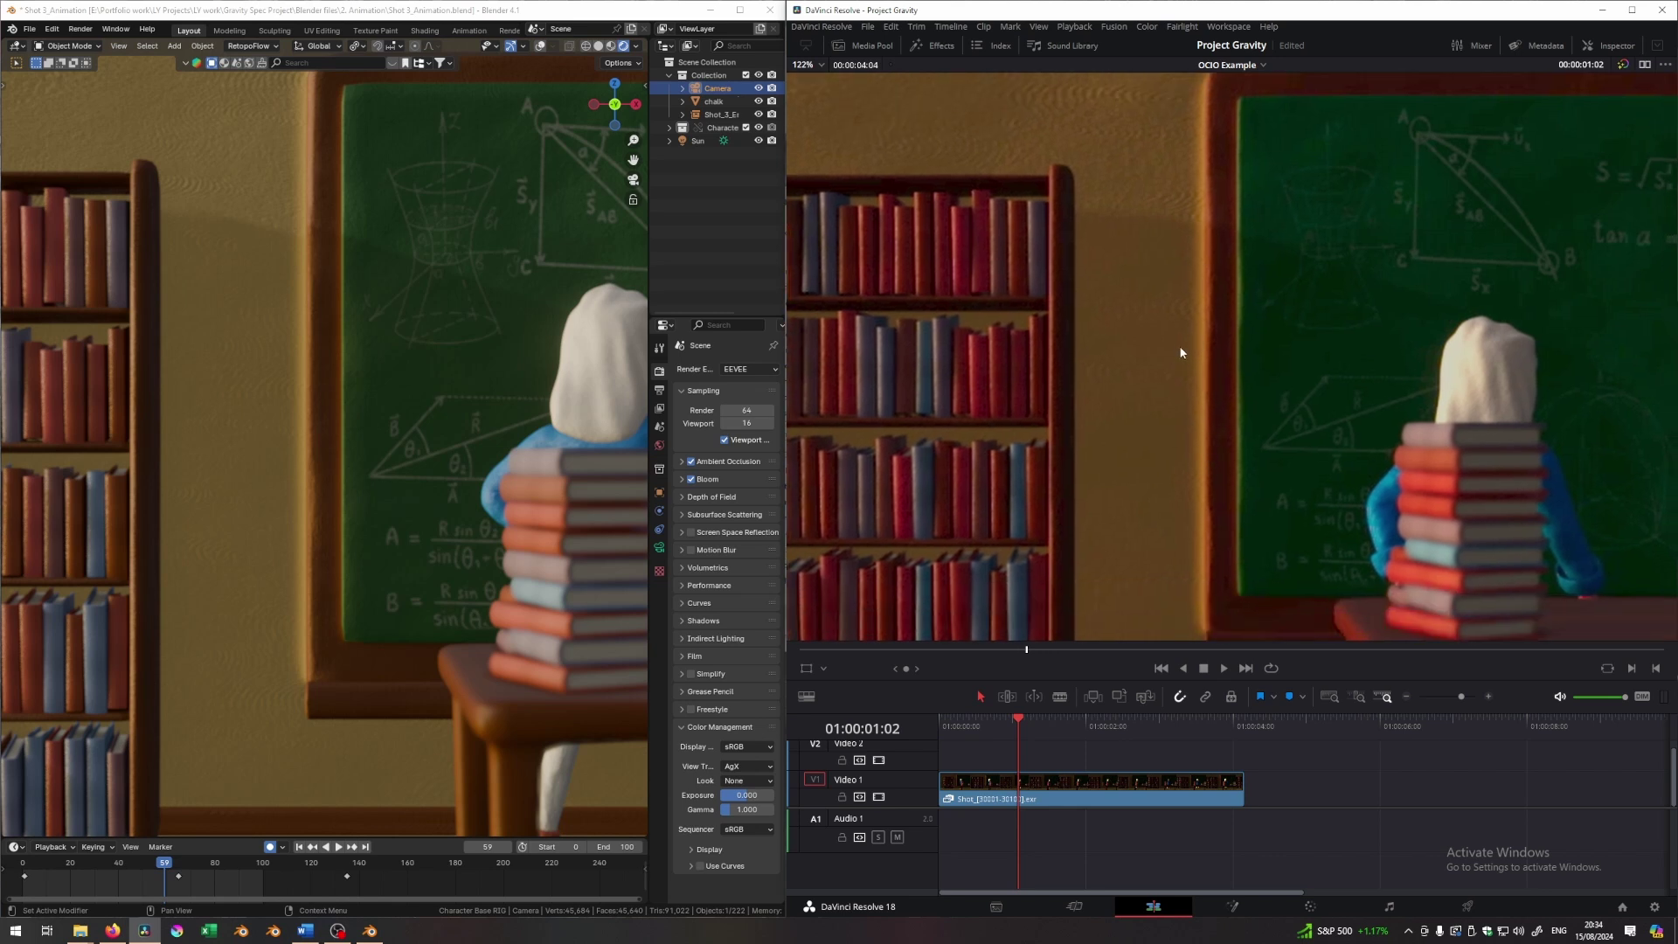
scroll(1181, 339, "down", 3)
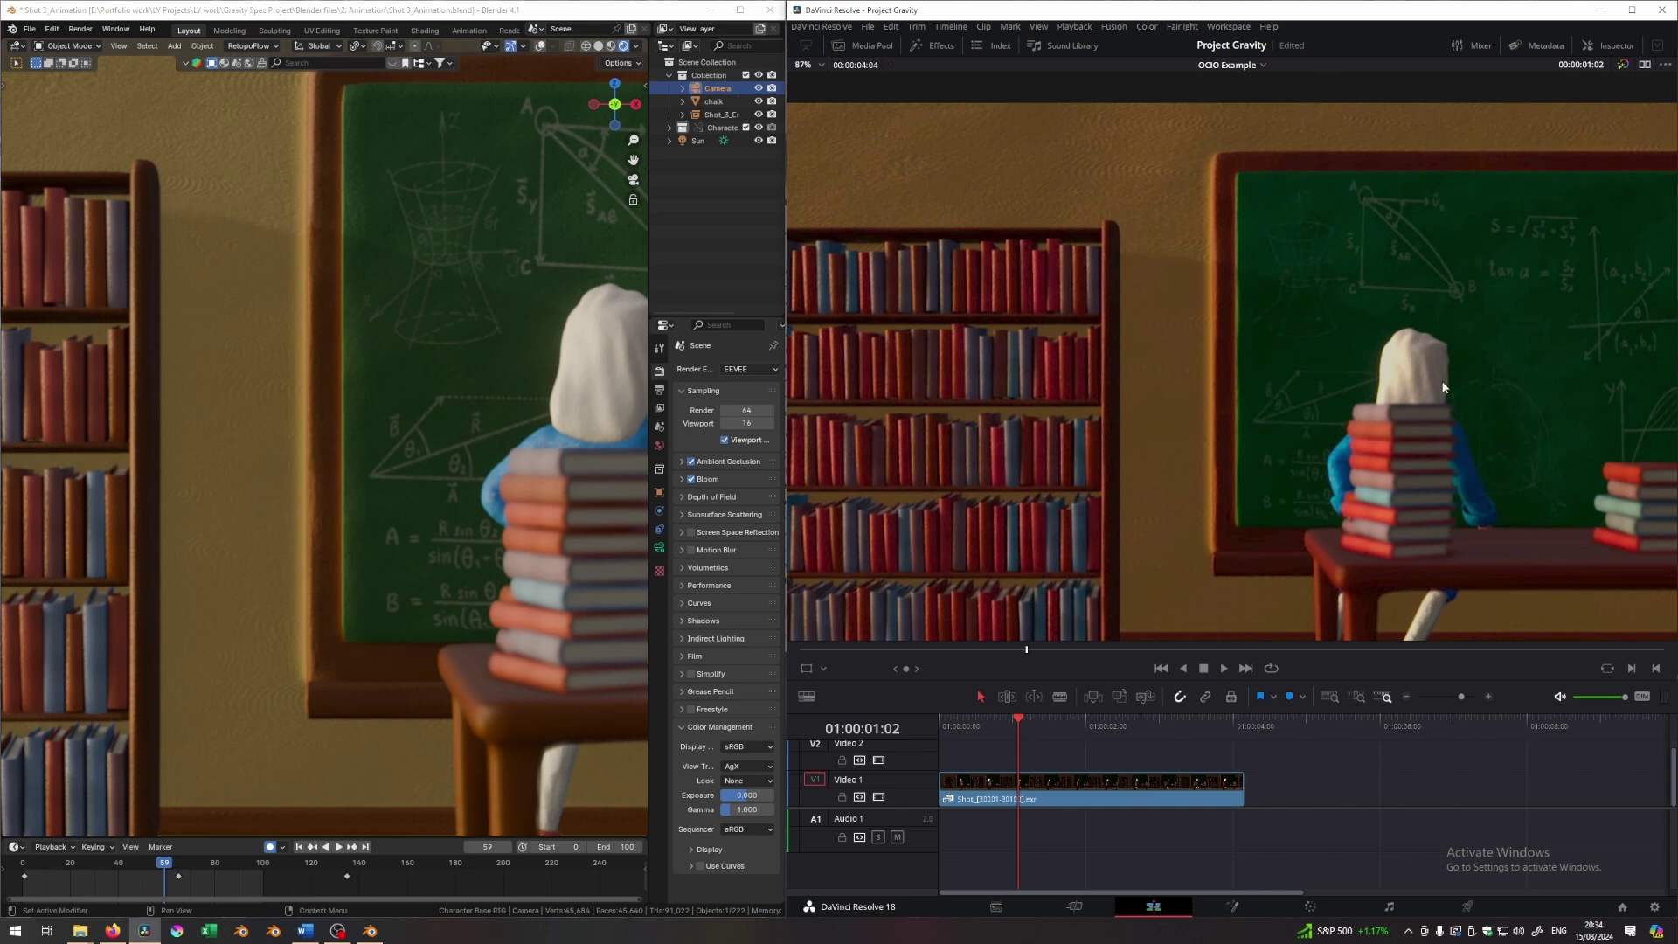
scroll(1068, 342, "down", 3)
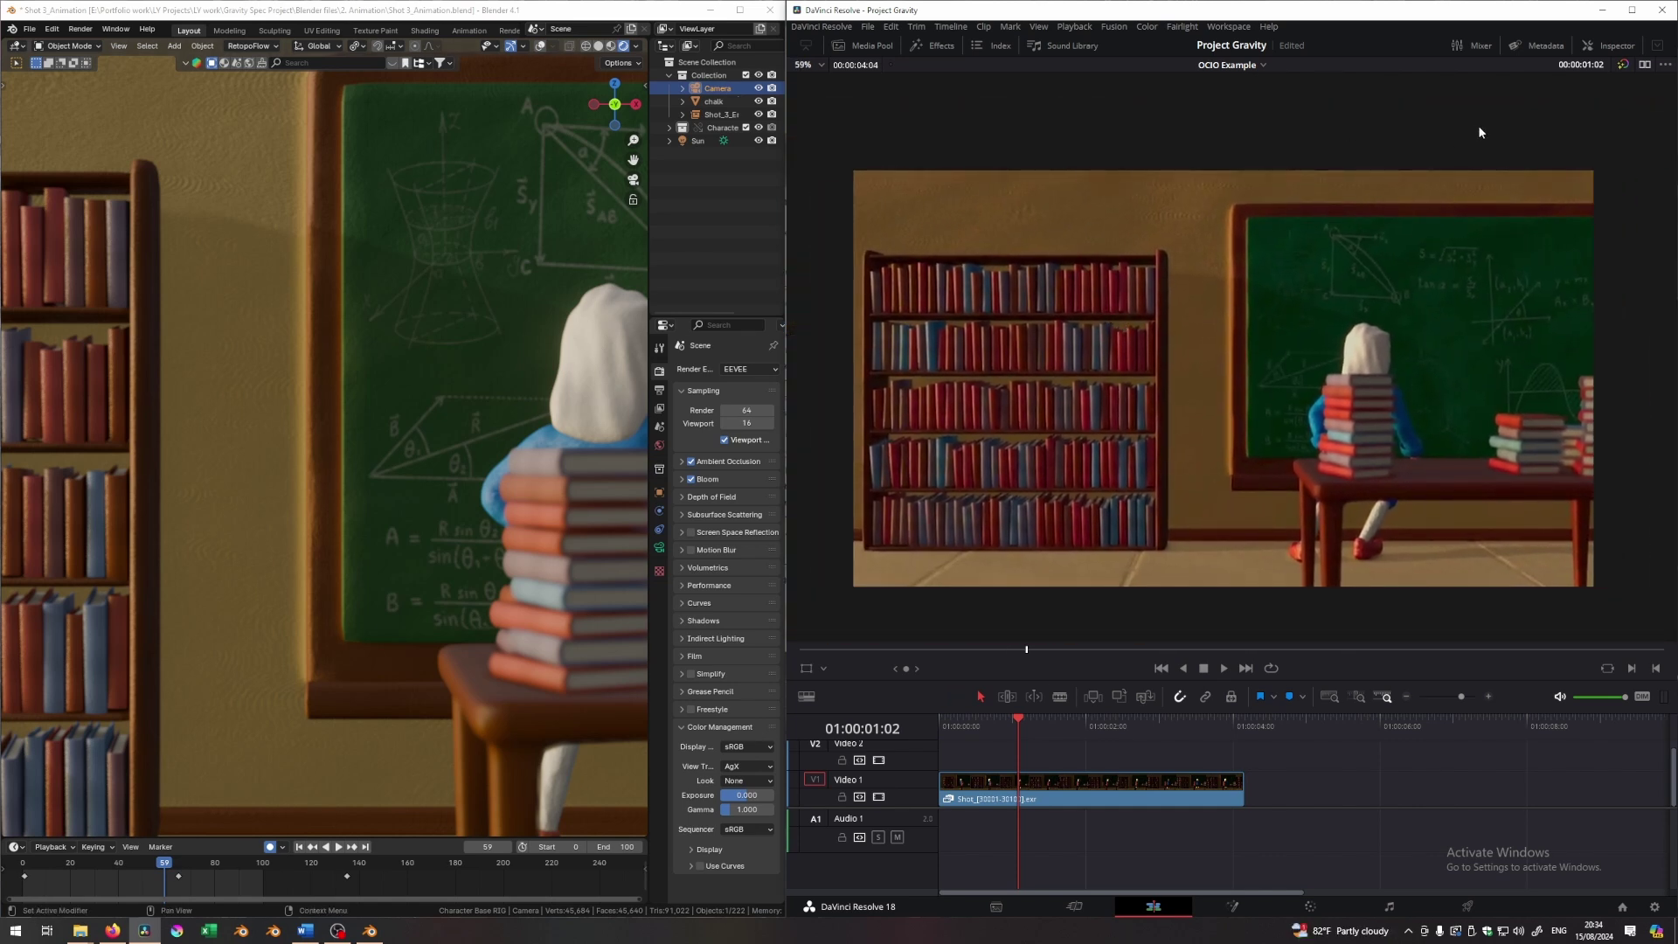
- Maximise Resolve, frame Blender's whole camera view with Home, then minimise Blender
left_click(1631, 10)
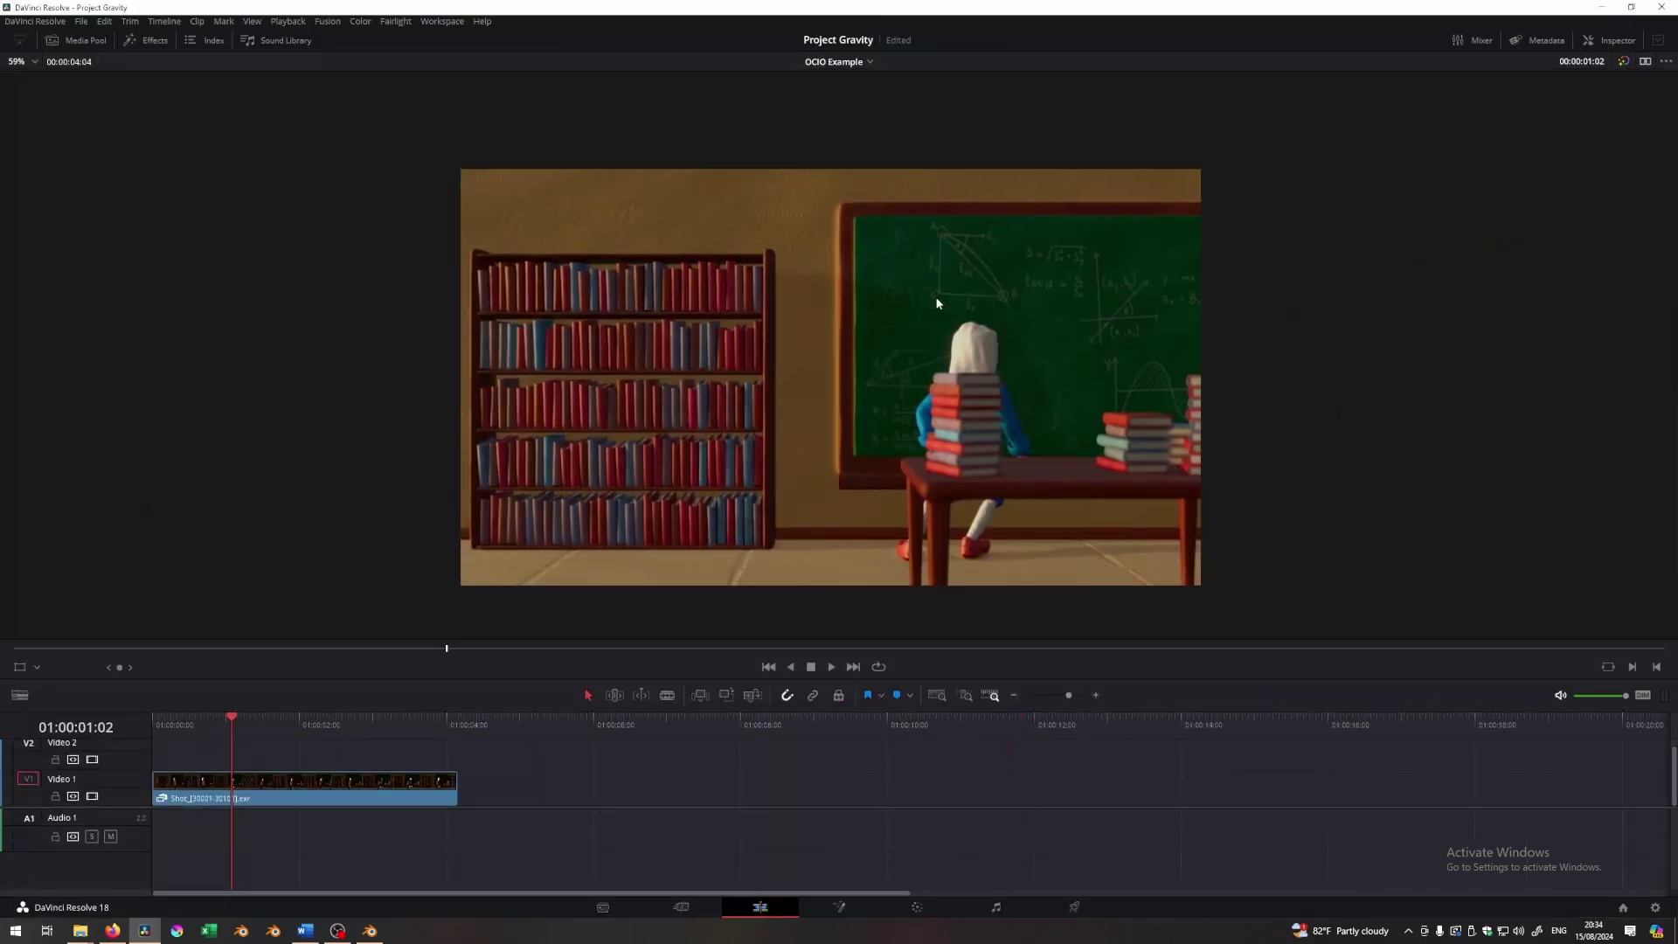
scroll(824, 360, "up", 1)
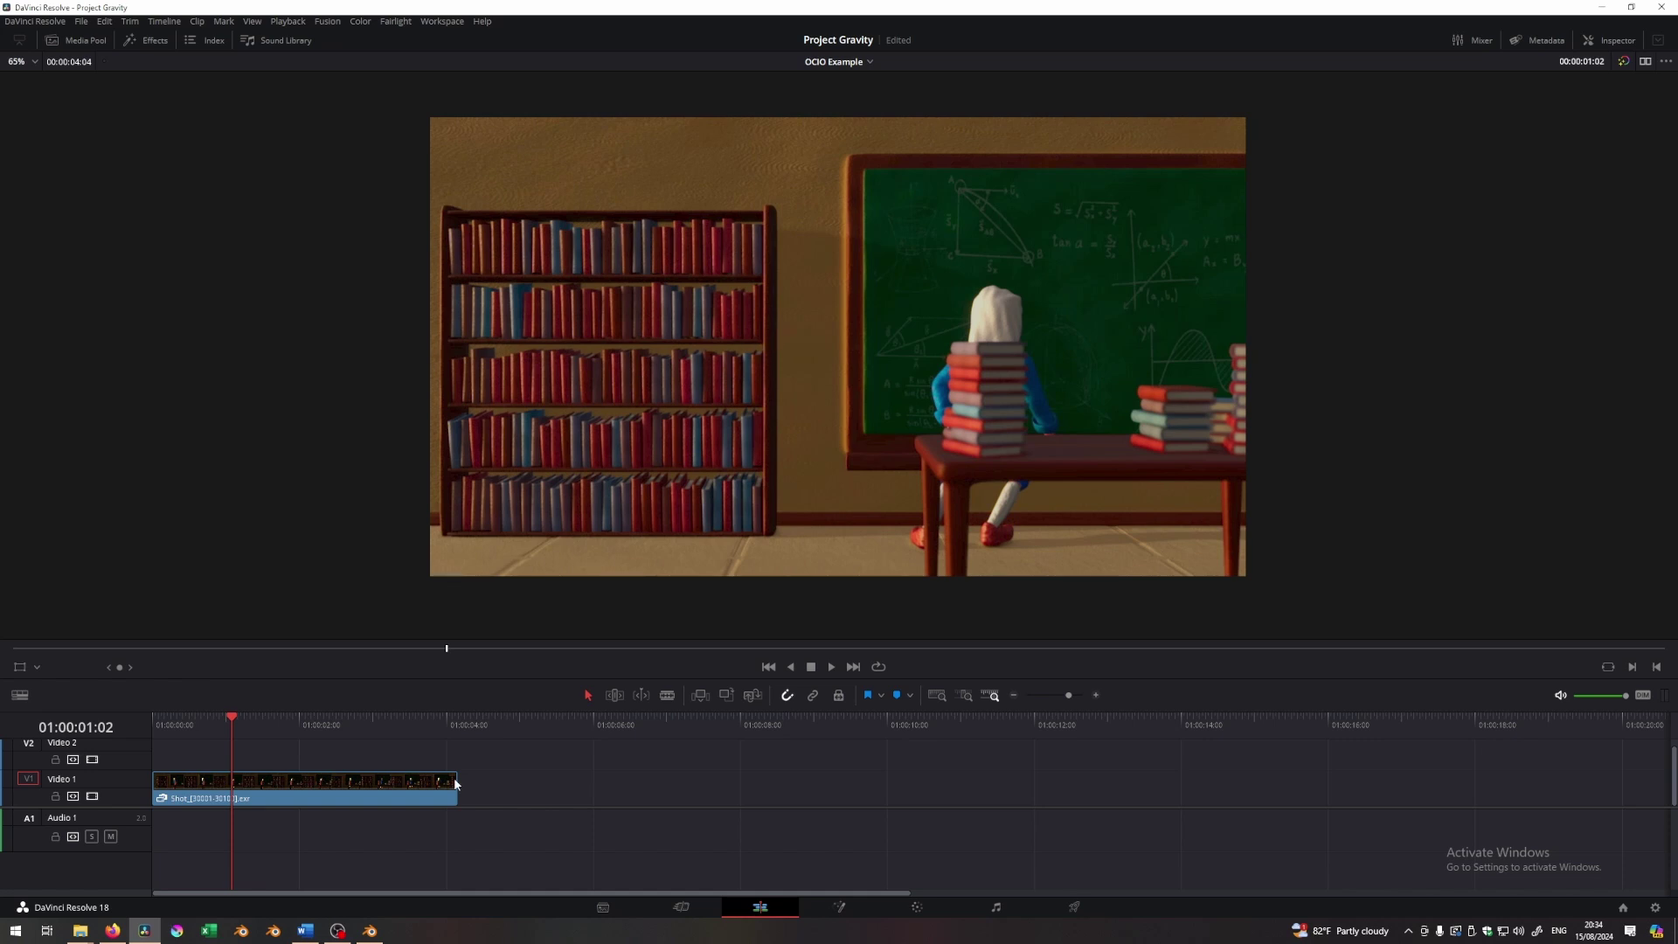
left_click(370, 930)
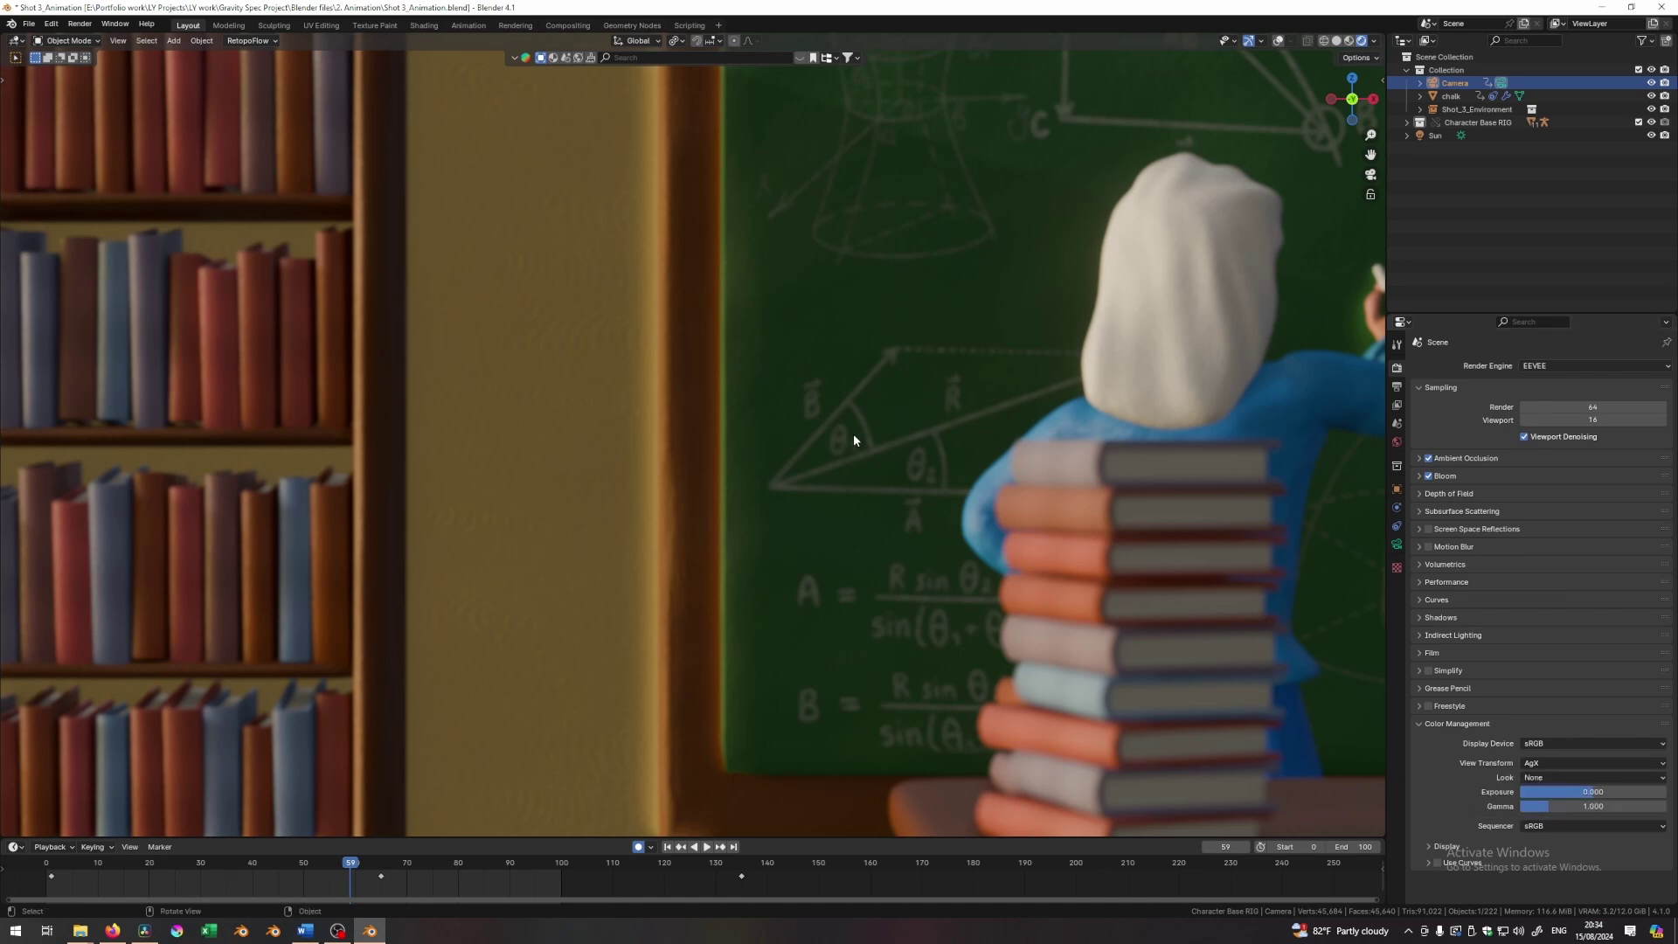
key("Home")
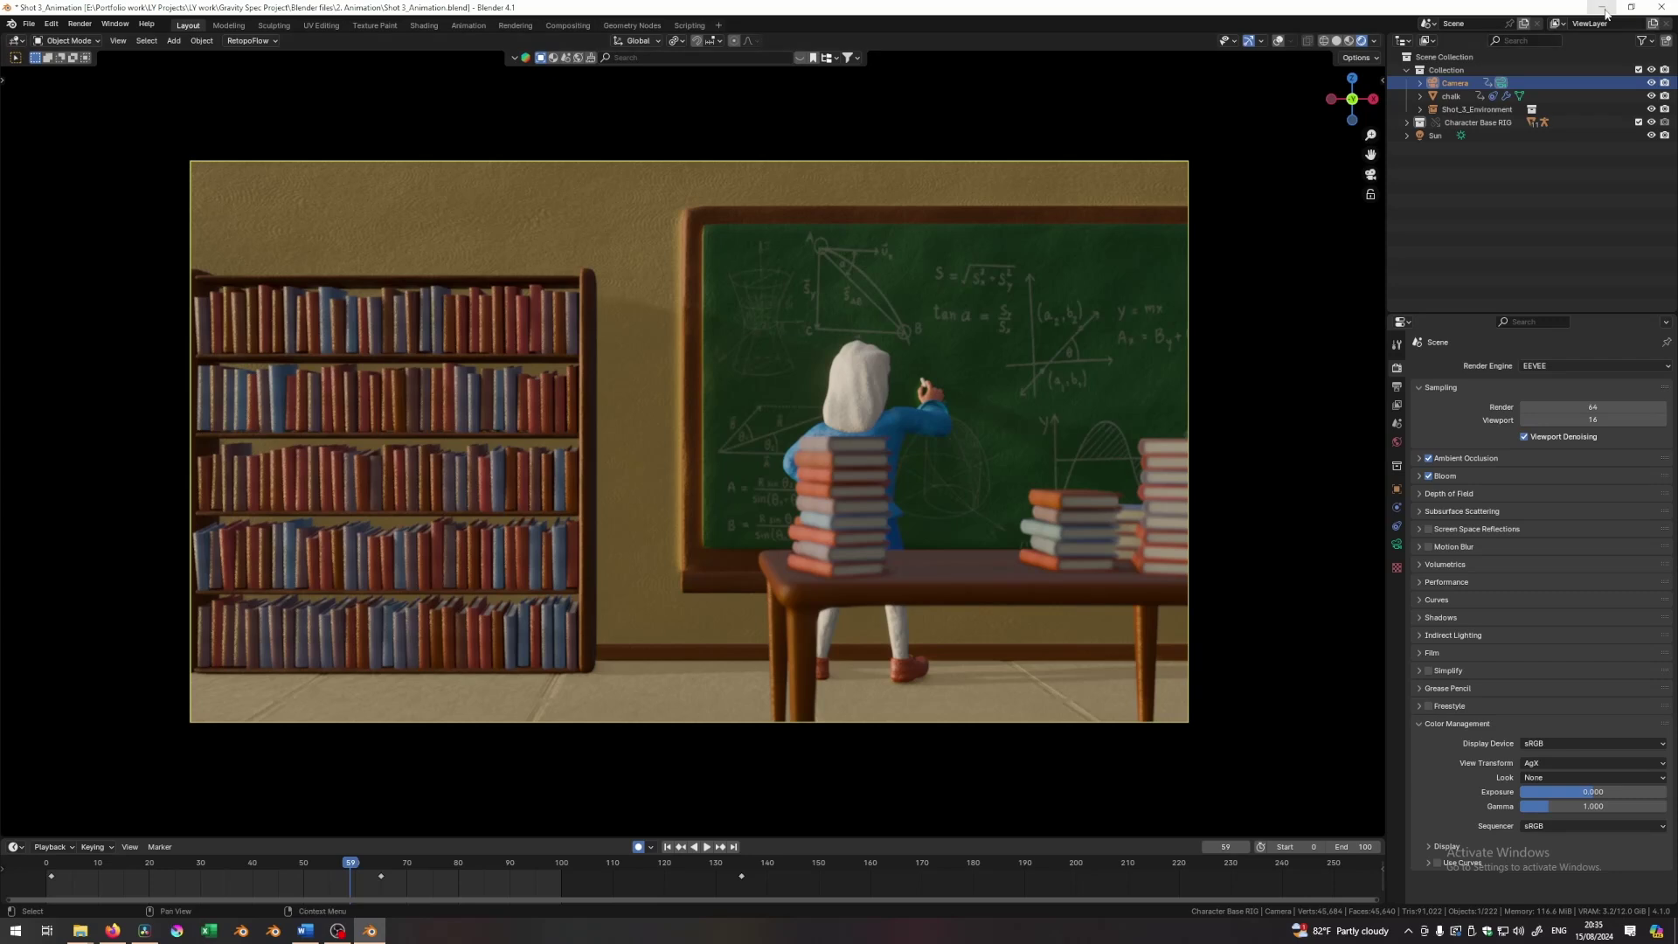
left_click(1604, 9)
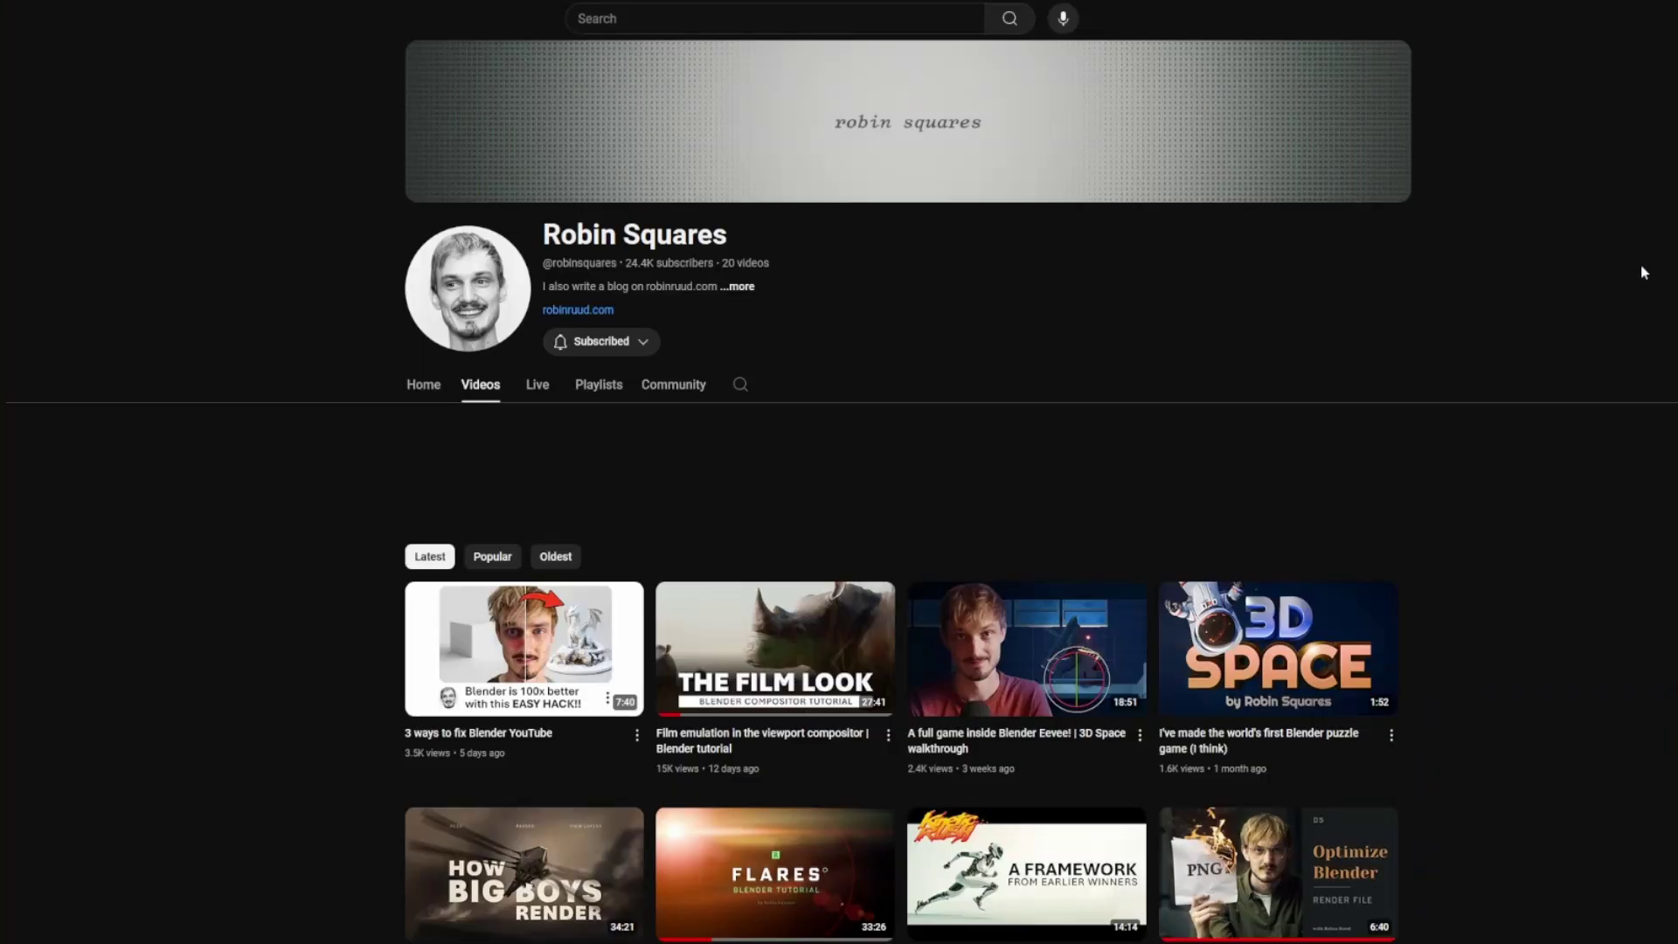
scroll(1639, 265, "down", 4)
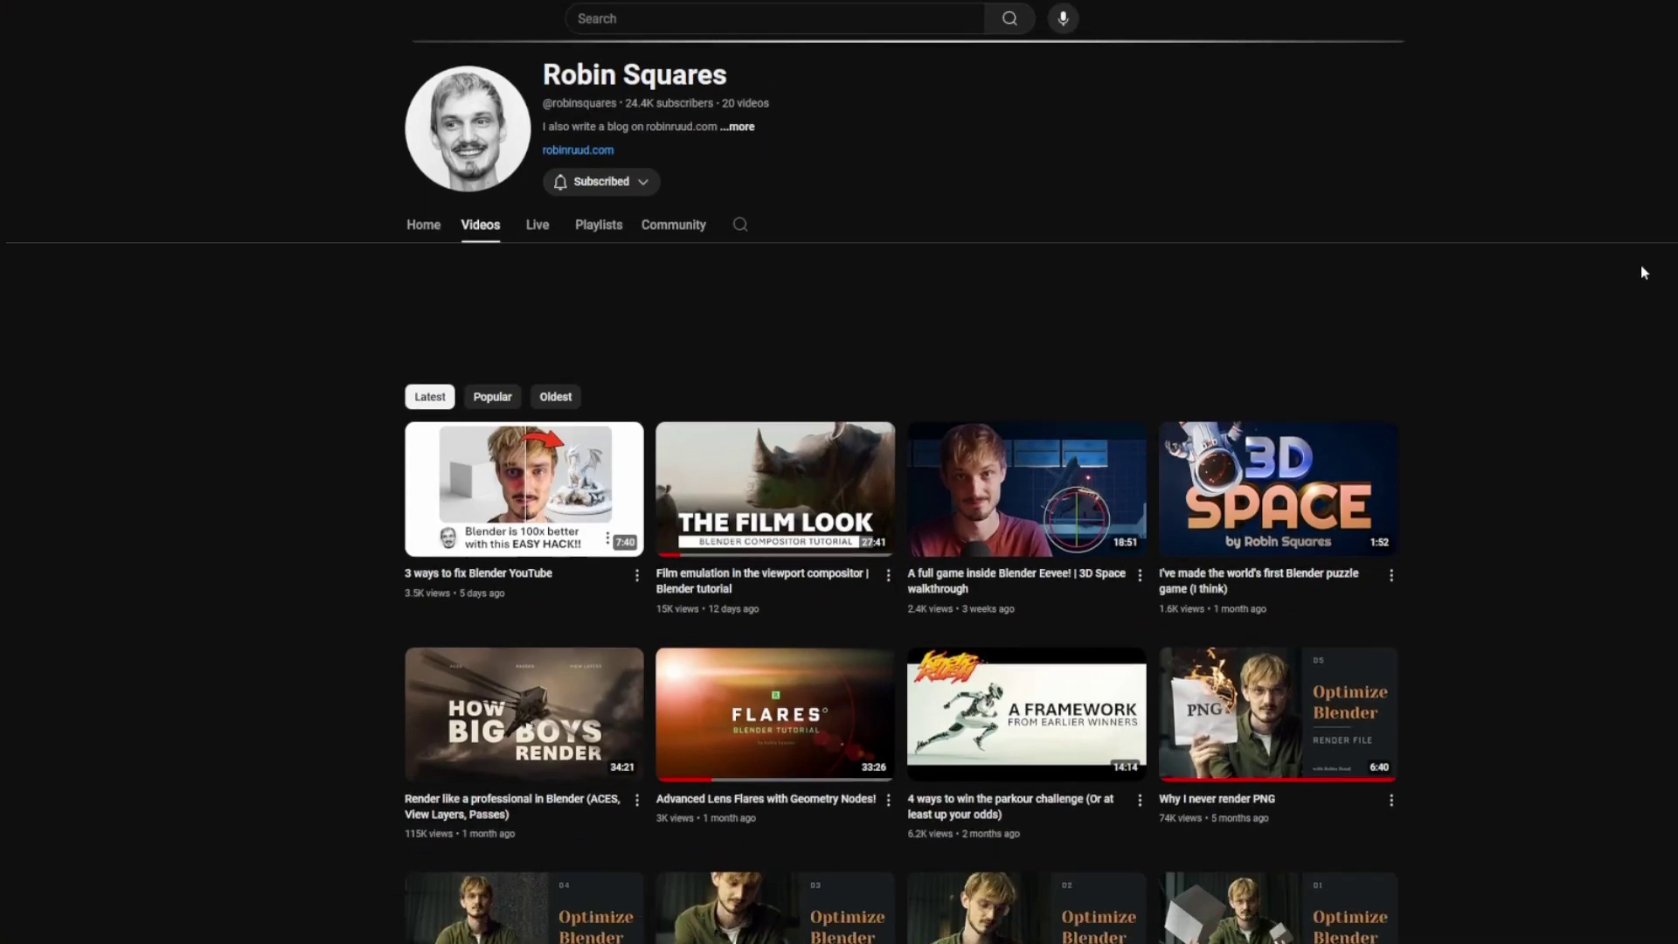
scroll(1640, 264, "down", 1)
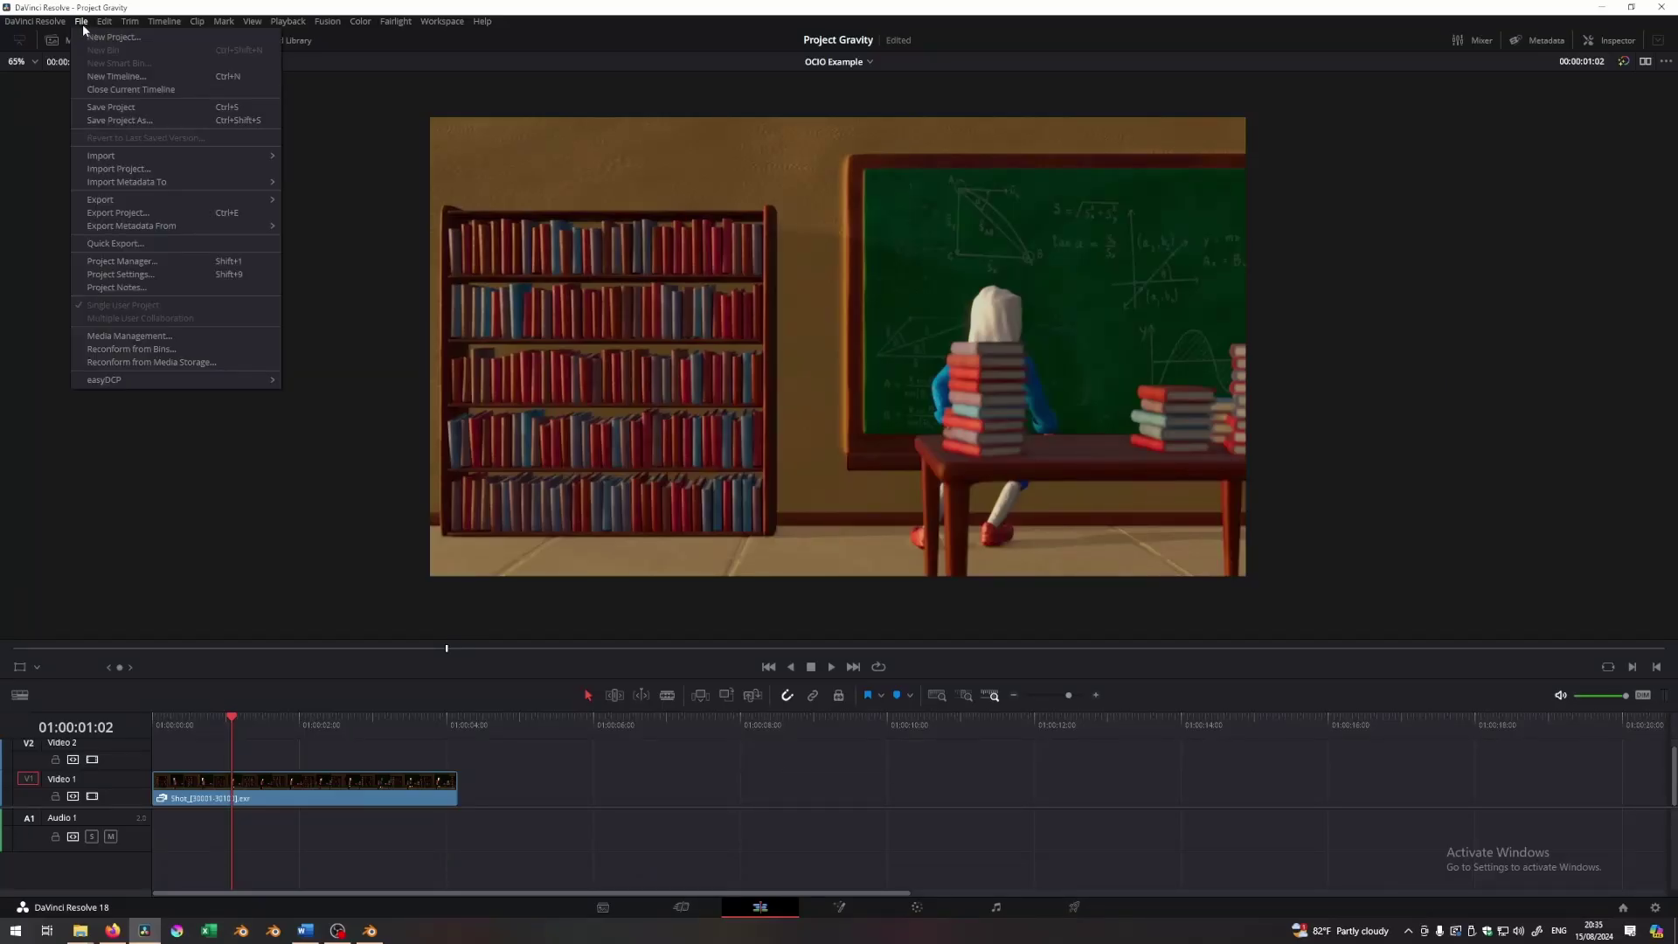
- Change the project colour science to DaVinci YRGB in Project Settings and save
left_click(122, 274)
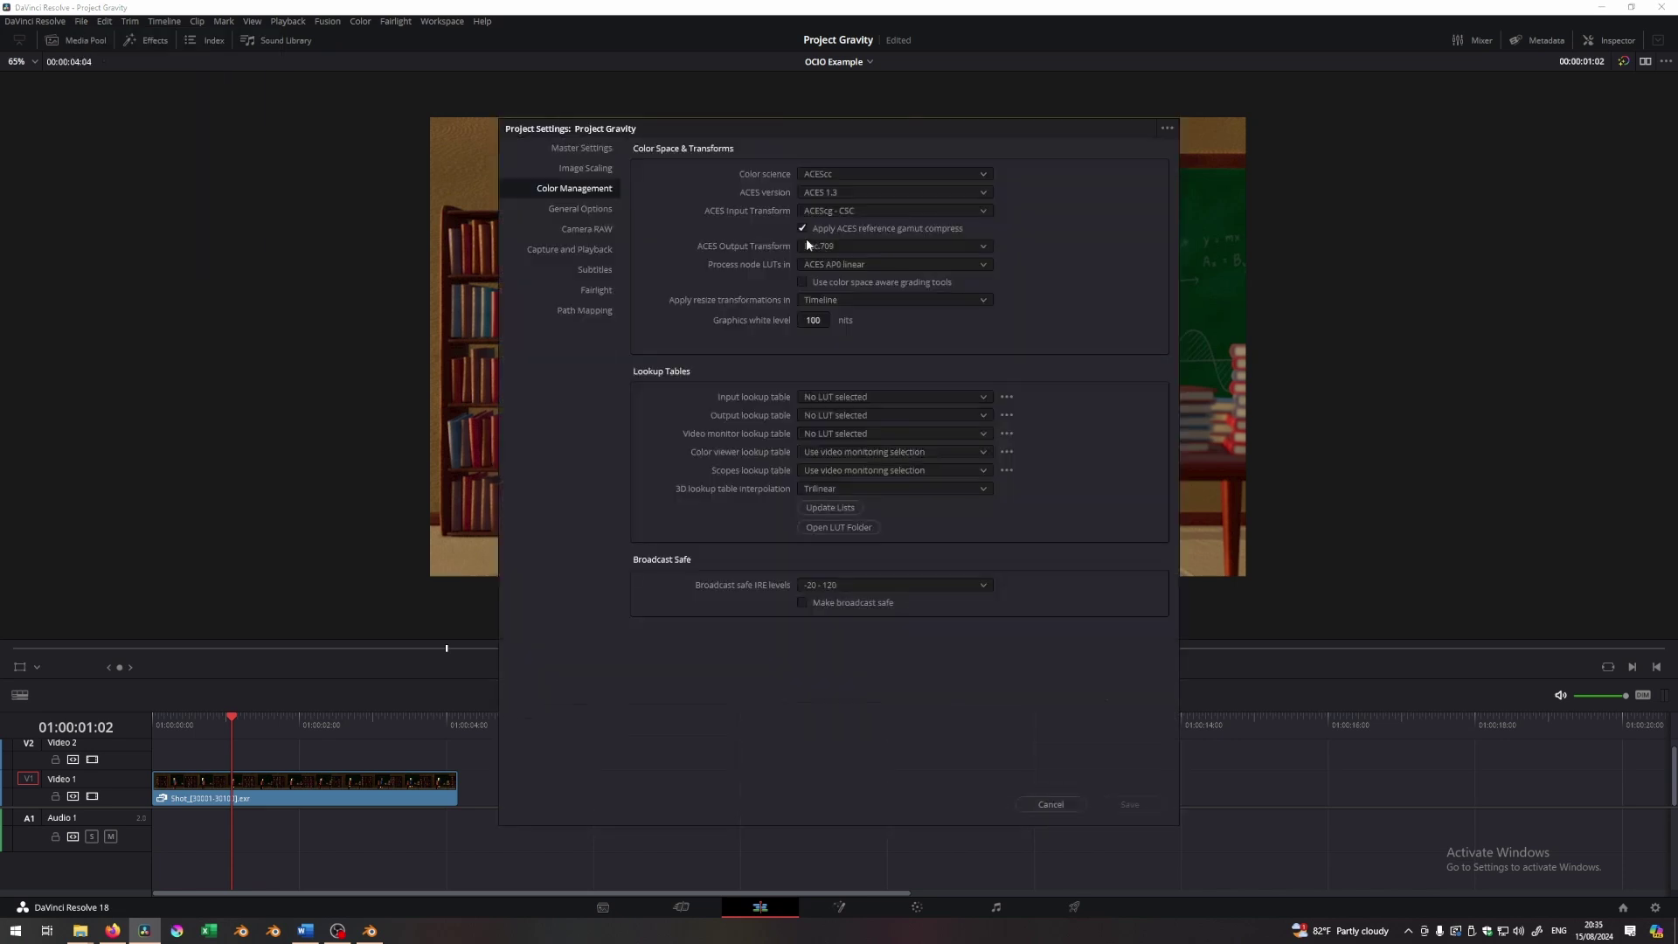
left_click(851, 174)
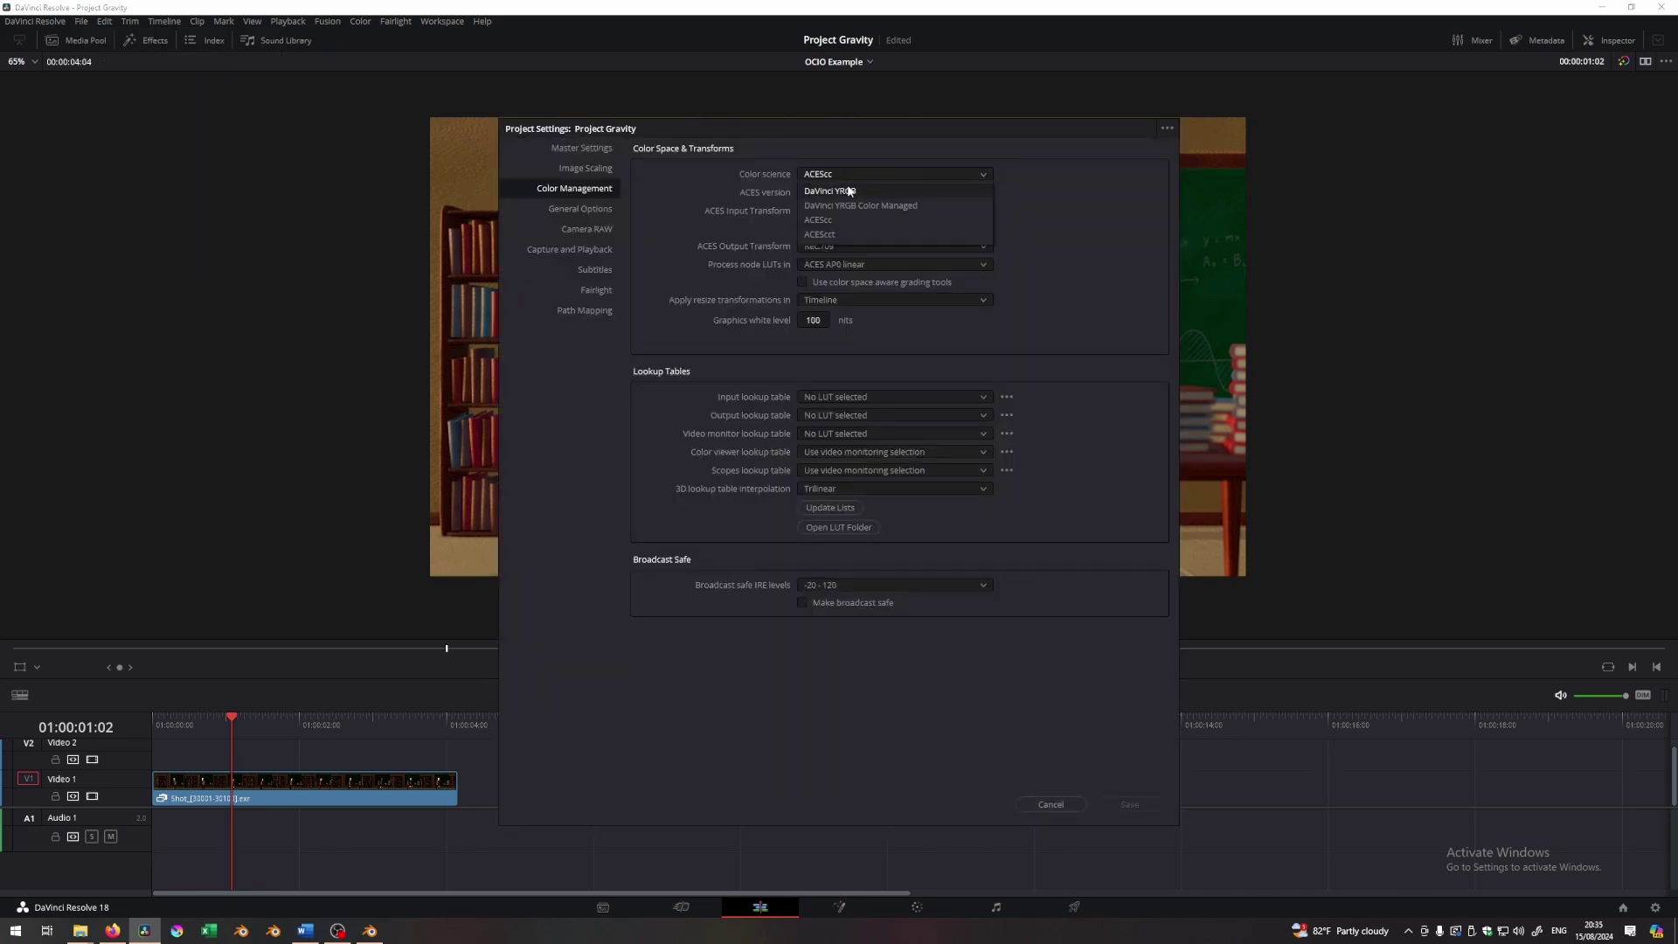
left_click(849, 190)
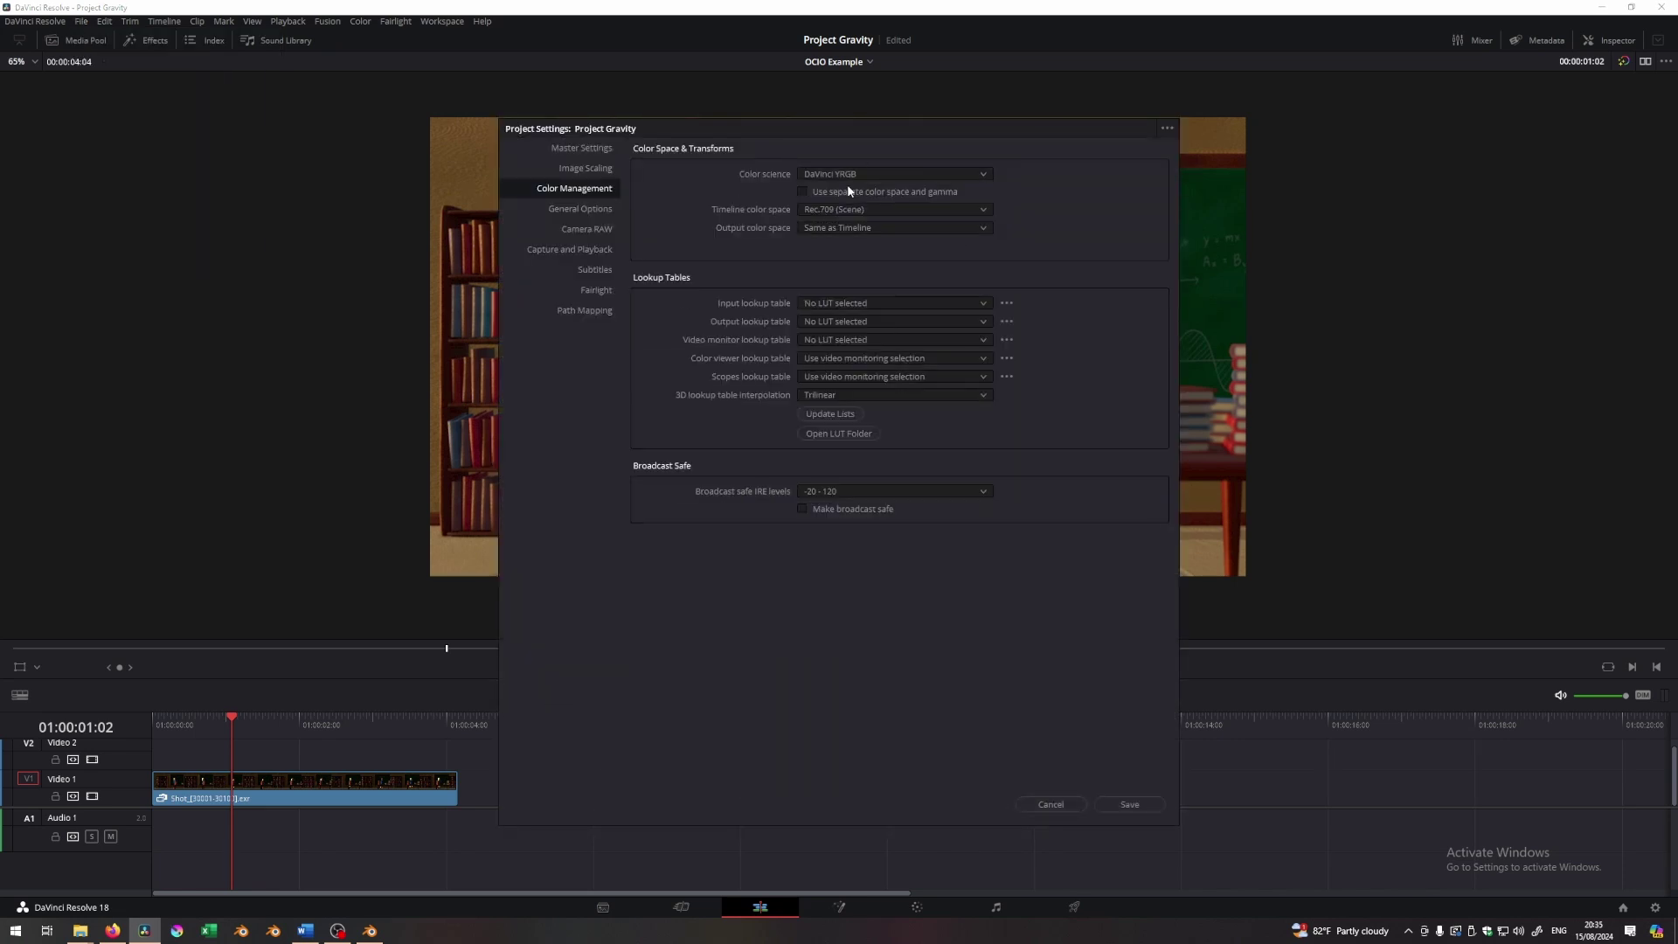
left_click(1130, 804)
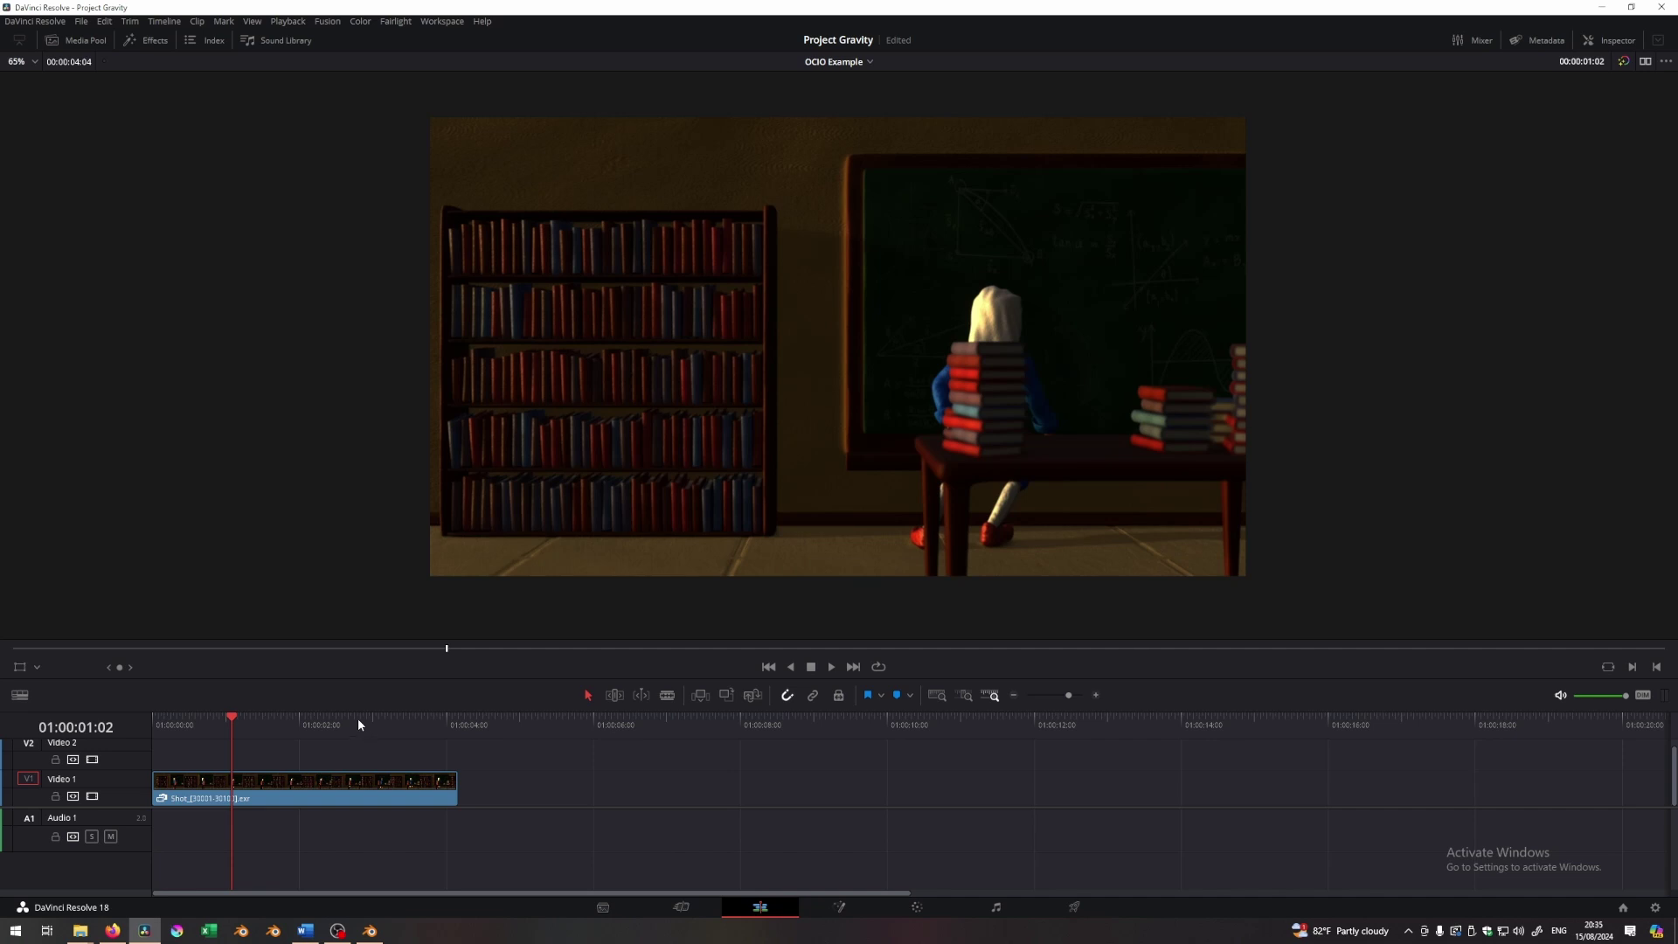
- Open the EXR clip on the Fusion page in a single-viewer layout with Media Pool and Clips hidden
left_click(350, 795)
left_click(850, 915)
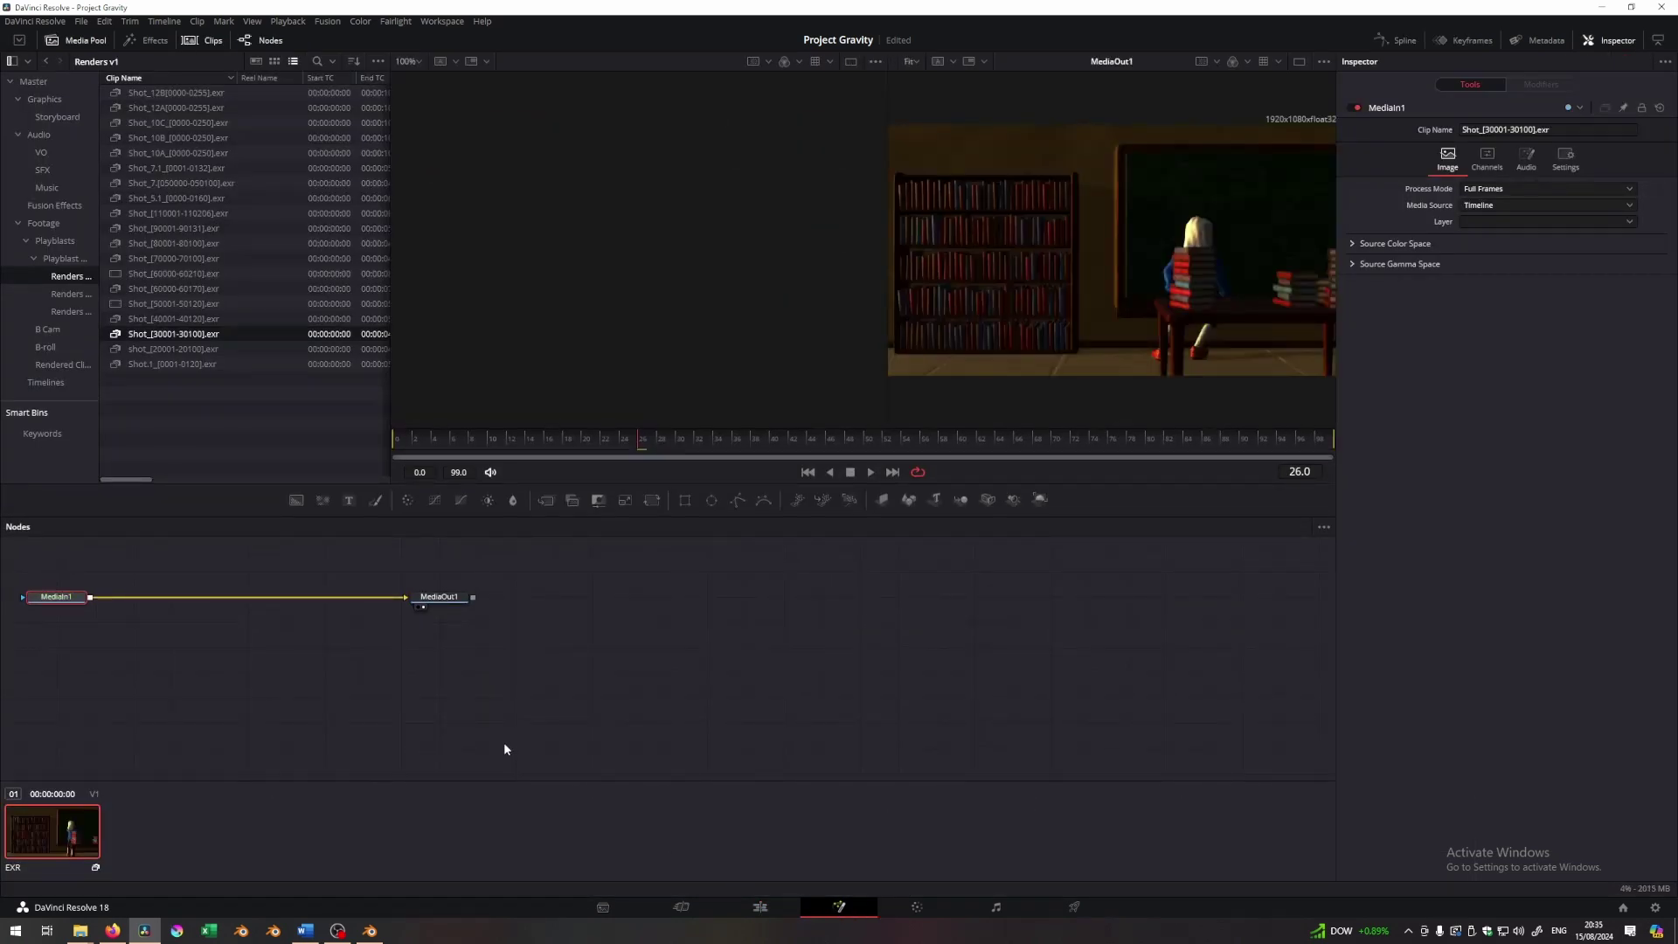
left_click(76, 40)
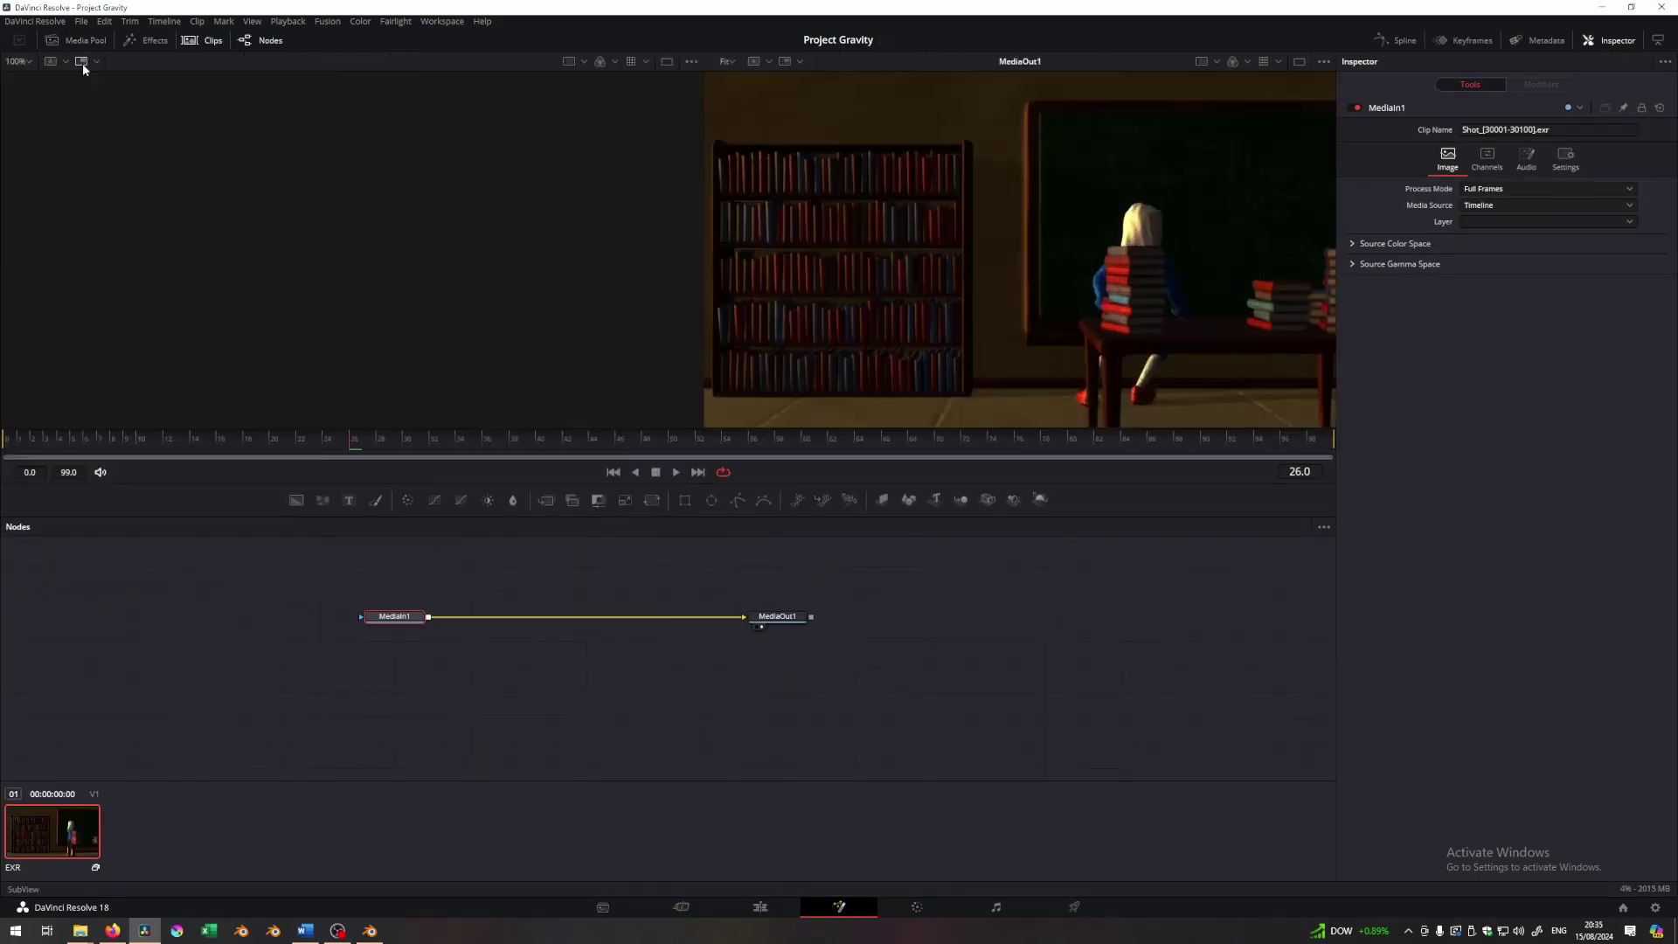
left_click(1299, 61)
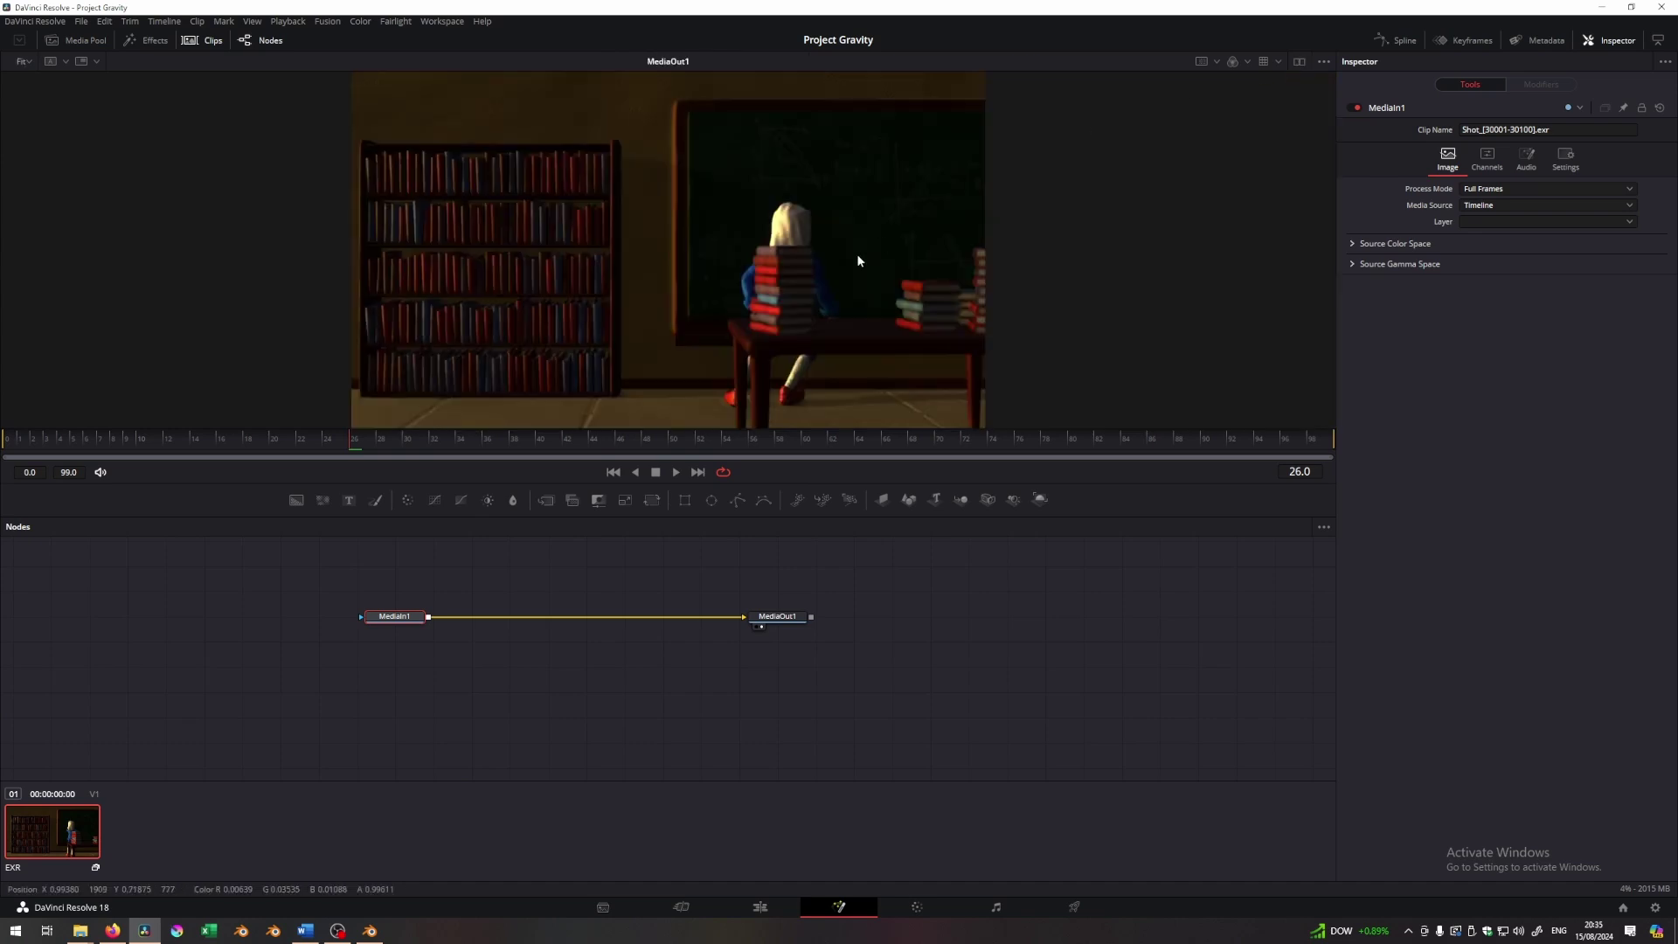
left_click(211, 44)
left_click_drag(651, 695, 791, 719)
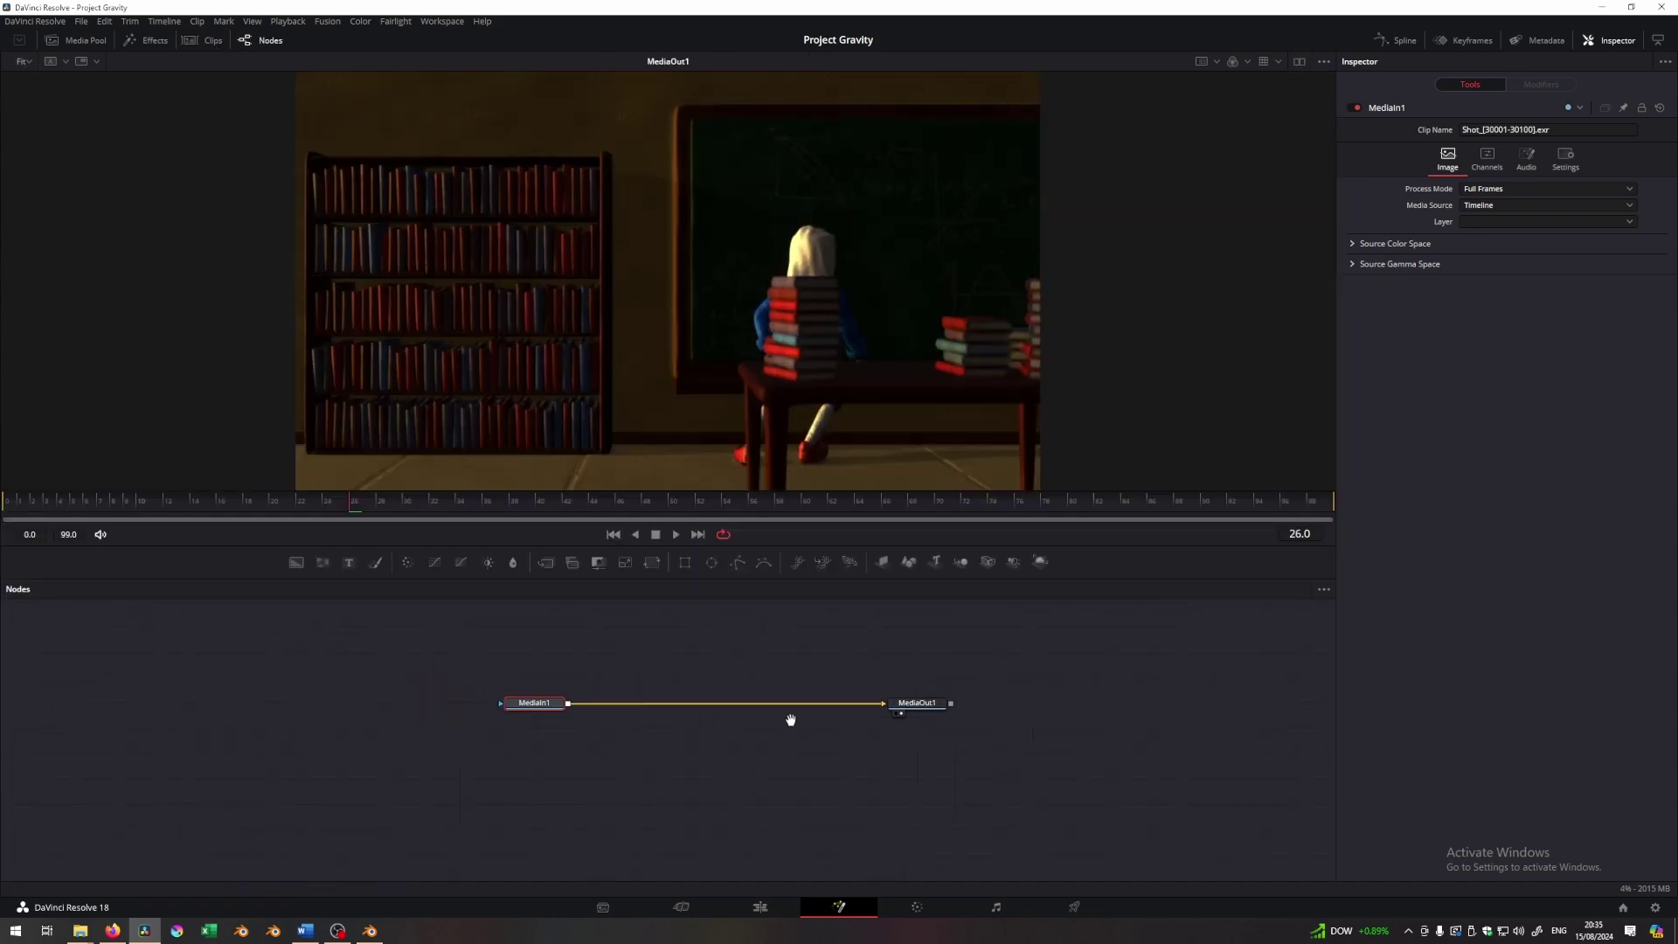
scroll(658, 757, "up", 2)
left_click(670, 751)
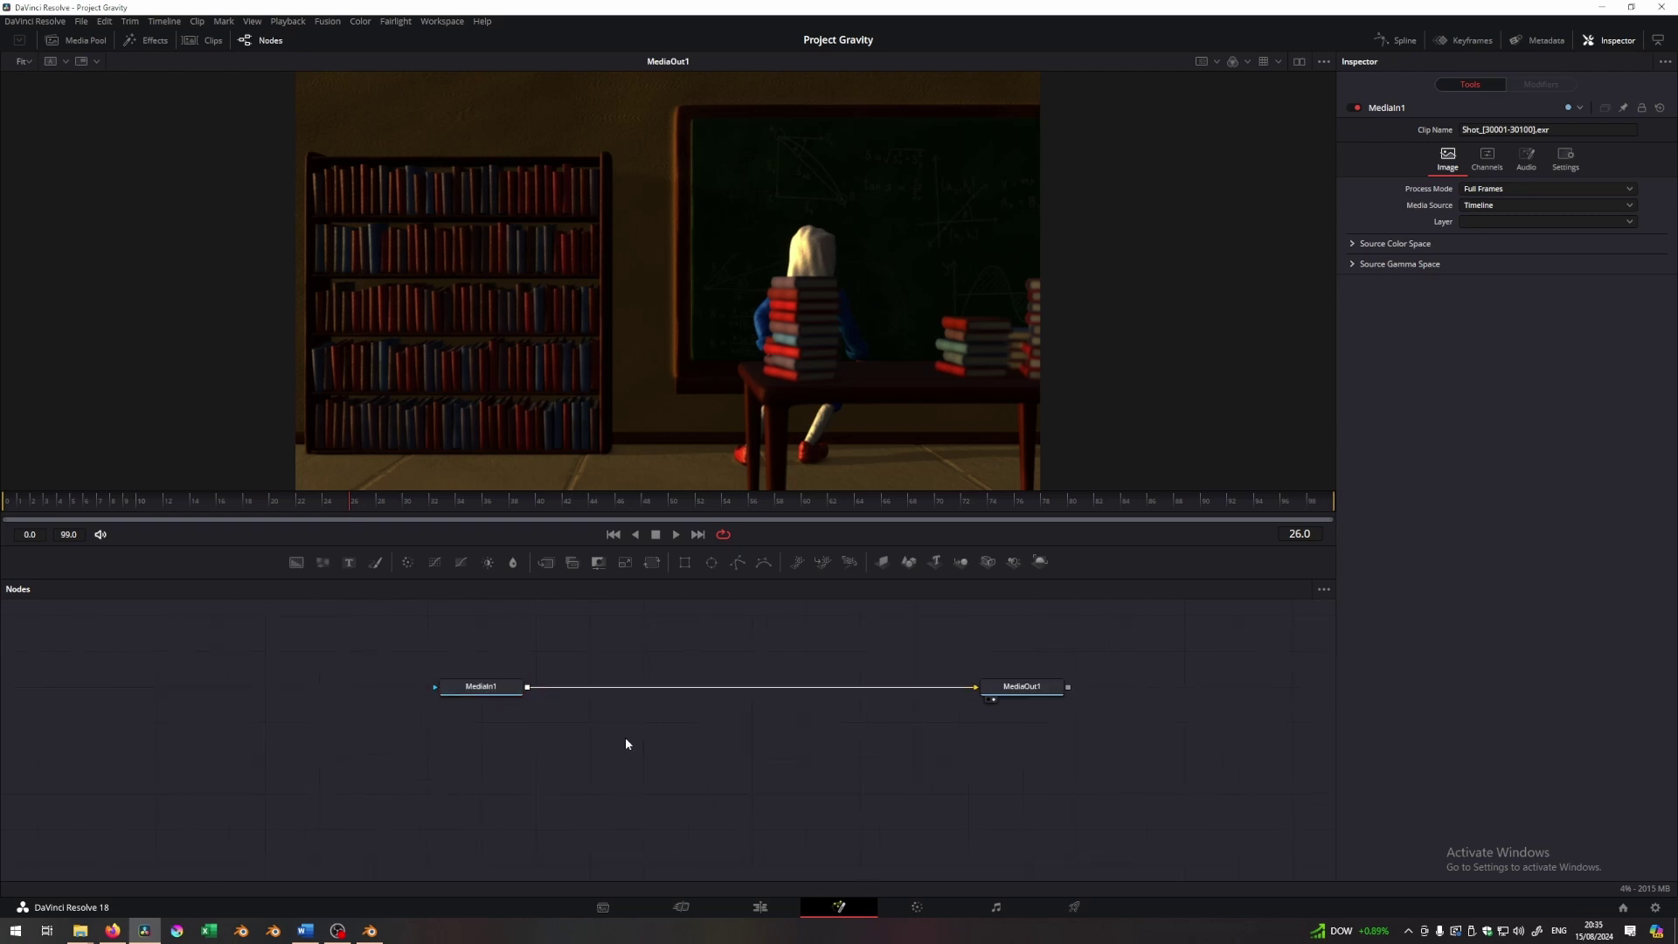
- Add an OCIO Colorspace node to the graph via the 'oci' tool search
key("shift+space")
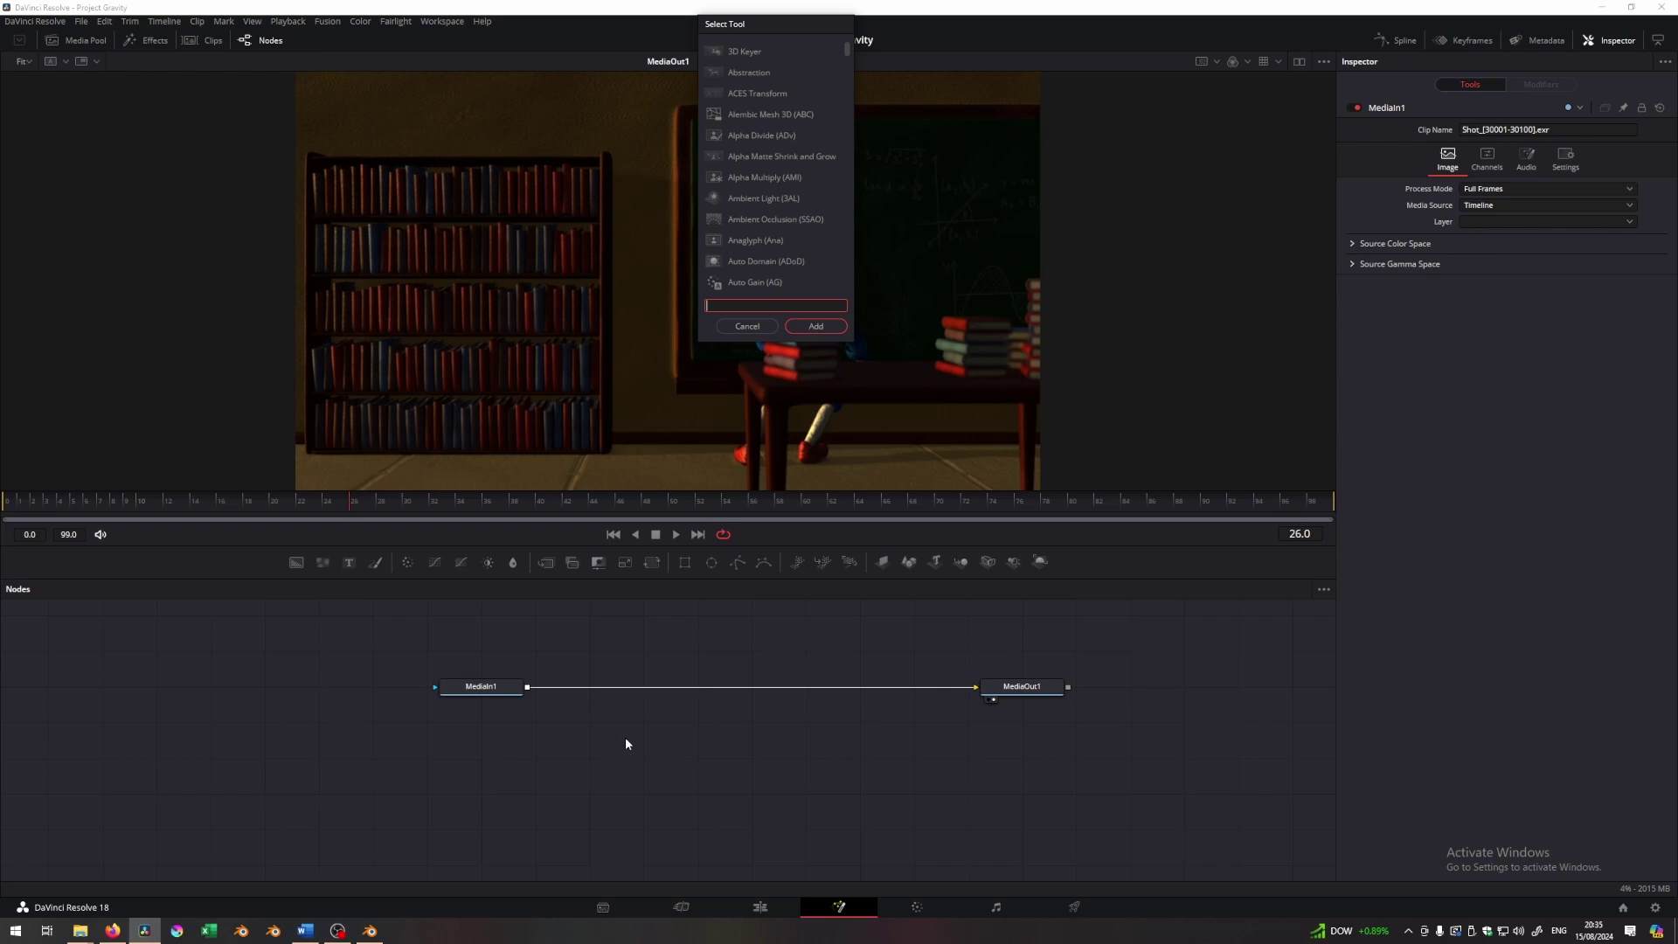
type("ocio")
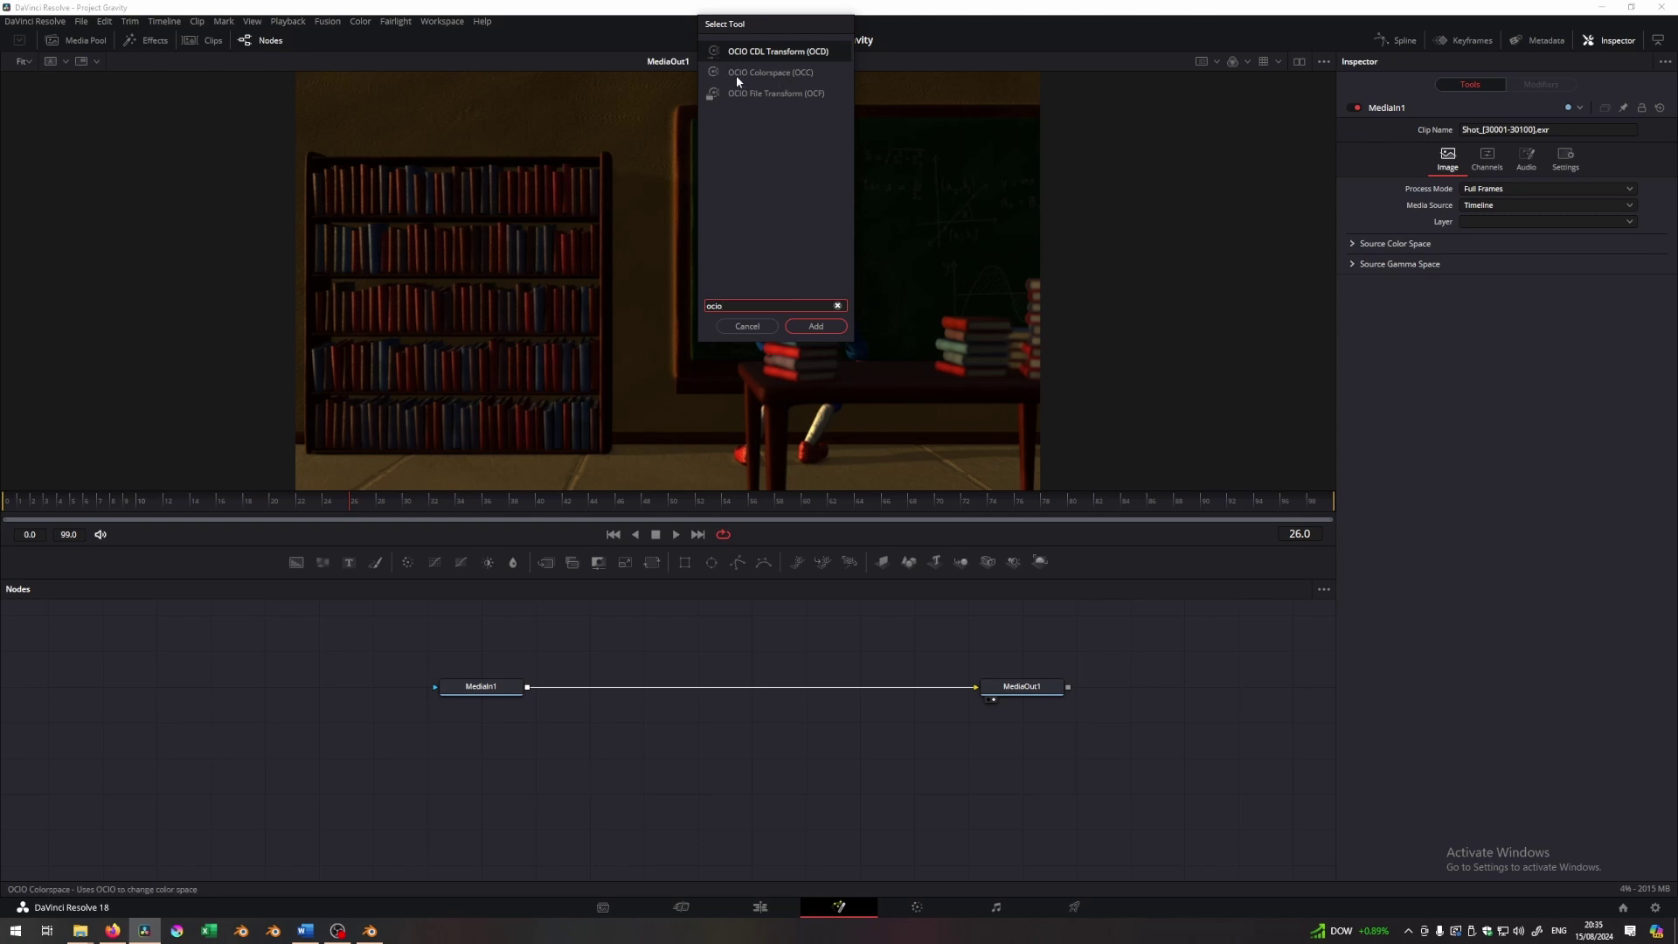
left_click(781, 74)
left_click(816, 326)
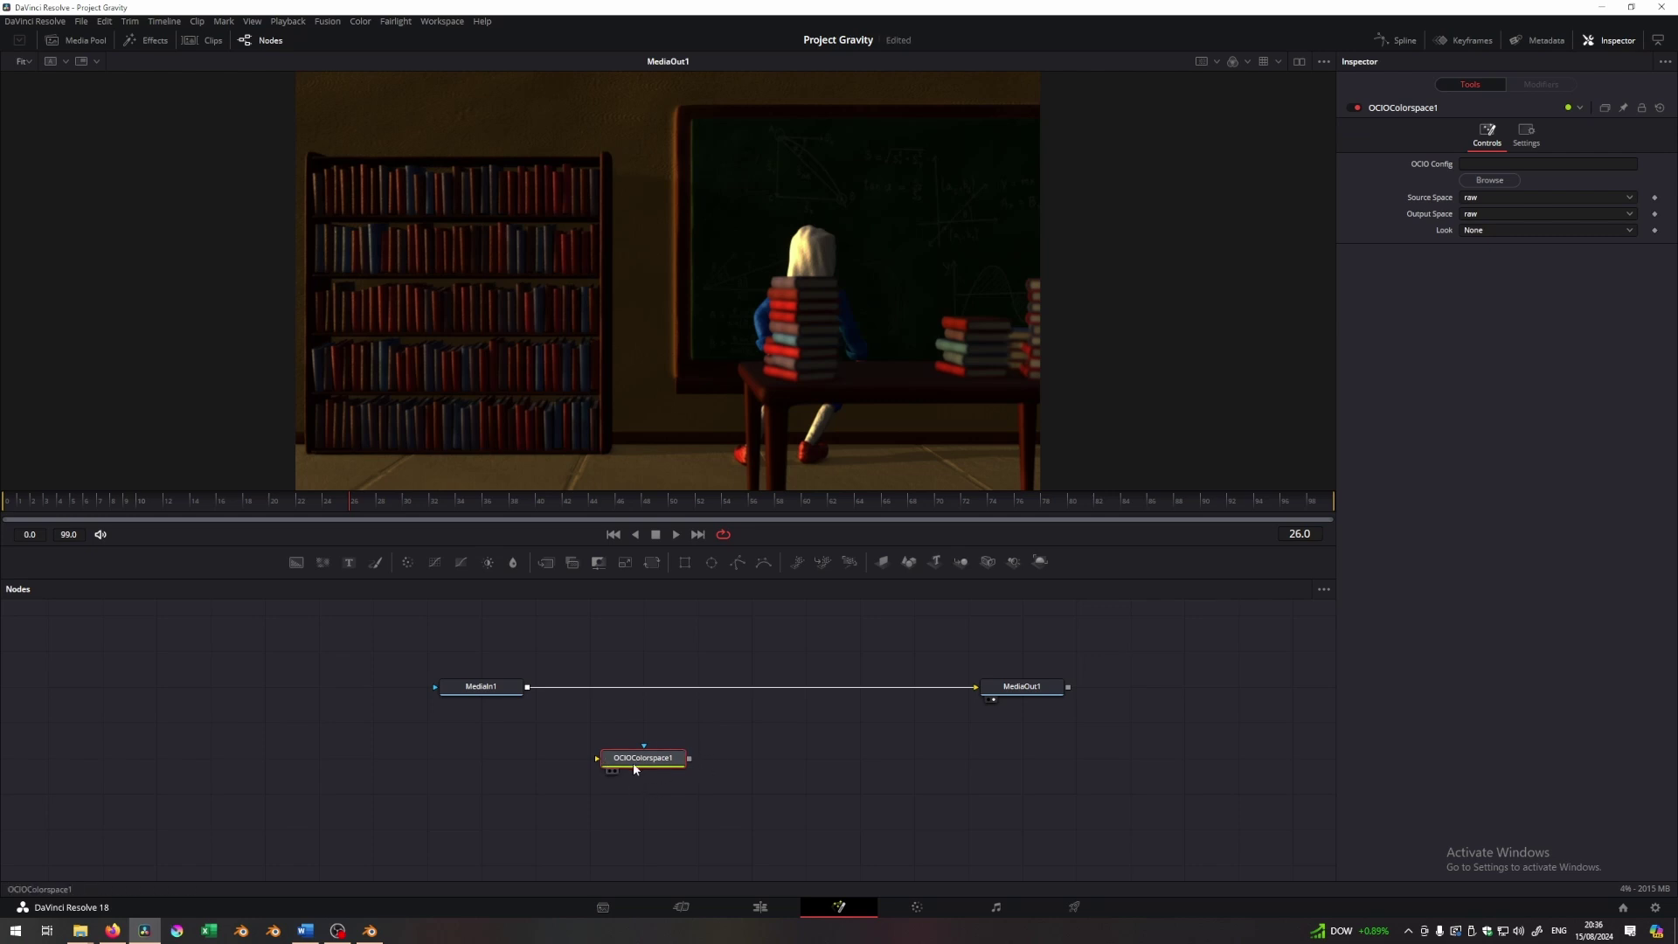
- Wire OCIOColorspace1 between MediaIn1's output and MediaOut1's input
mouse_move(643, 722)
left_mouse_down()
mouse_move(643, 758)
mouse_move(747, 760)
mouse_move(693, 722)
mouse_move(651, 725)
mouse_move(655, 689)
mouse_move(655, 725)
left_mouse_up()
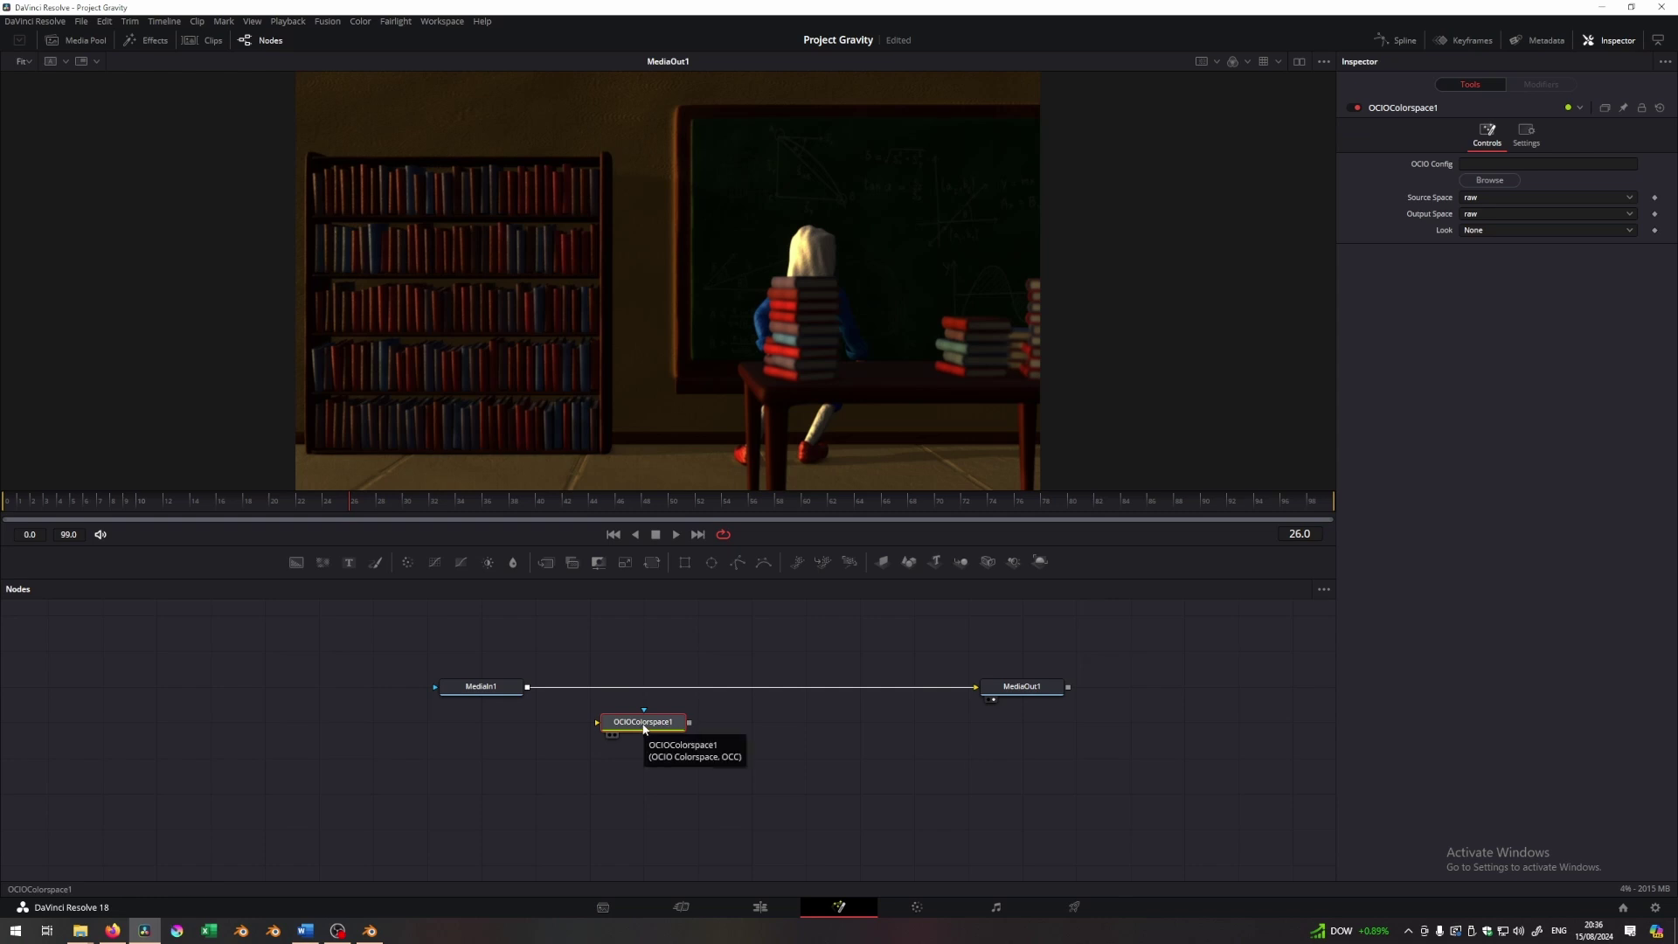
left_click_drag(644, 728, 636, 692)
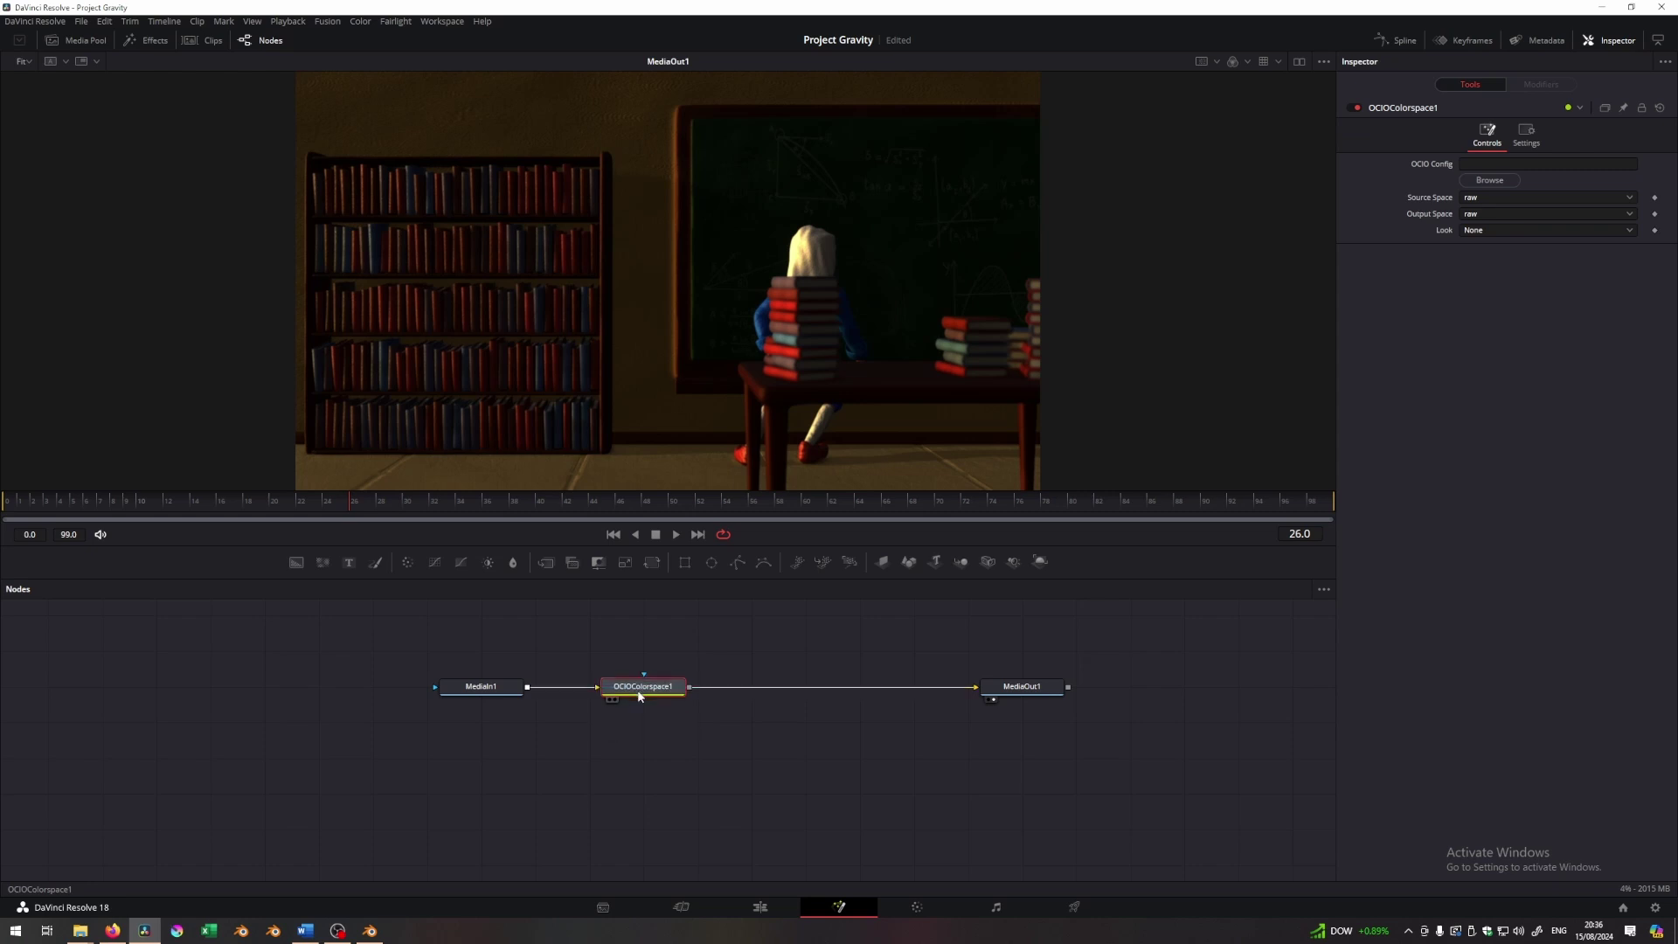
key("ctrl+z")
left_click_drag(528, 686, 979, 688)
left_click_drag(655, 723, 672, 688)
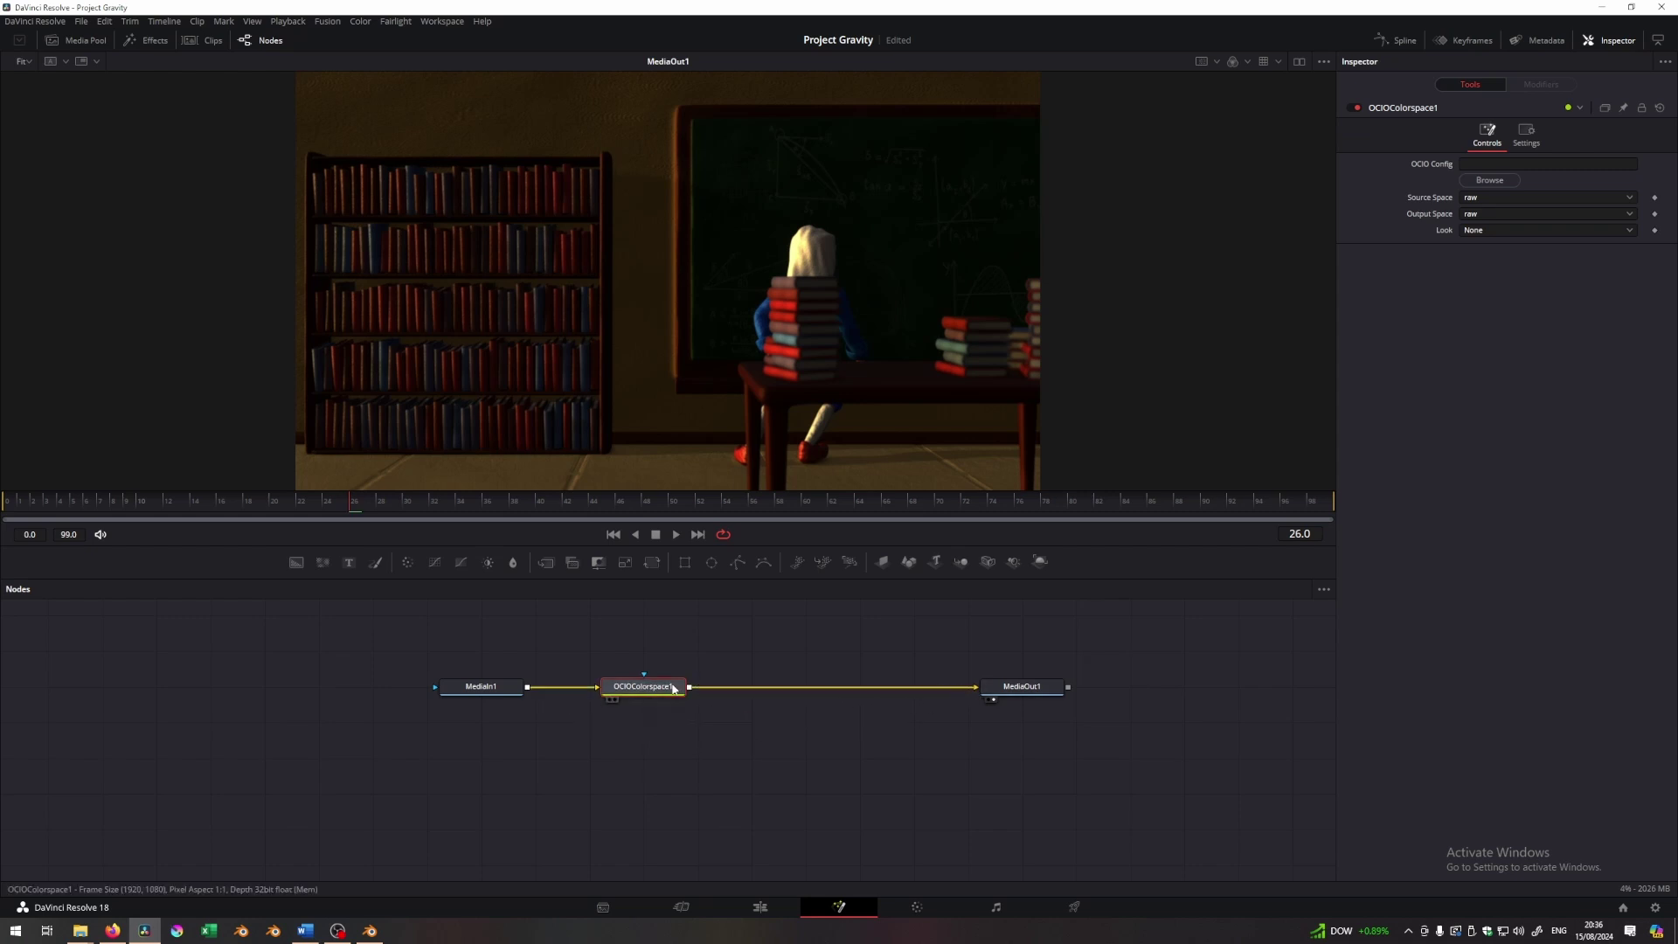
- Load Blender 4.1's datafiles/colormanagement/config.ocio as the node's OCIO Config
left_click(1487, 181)
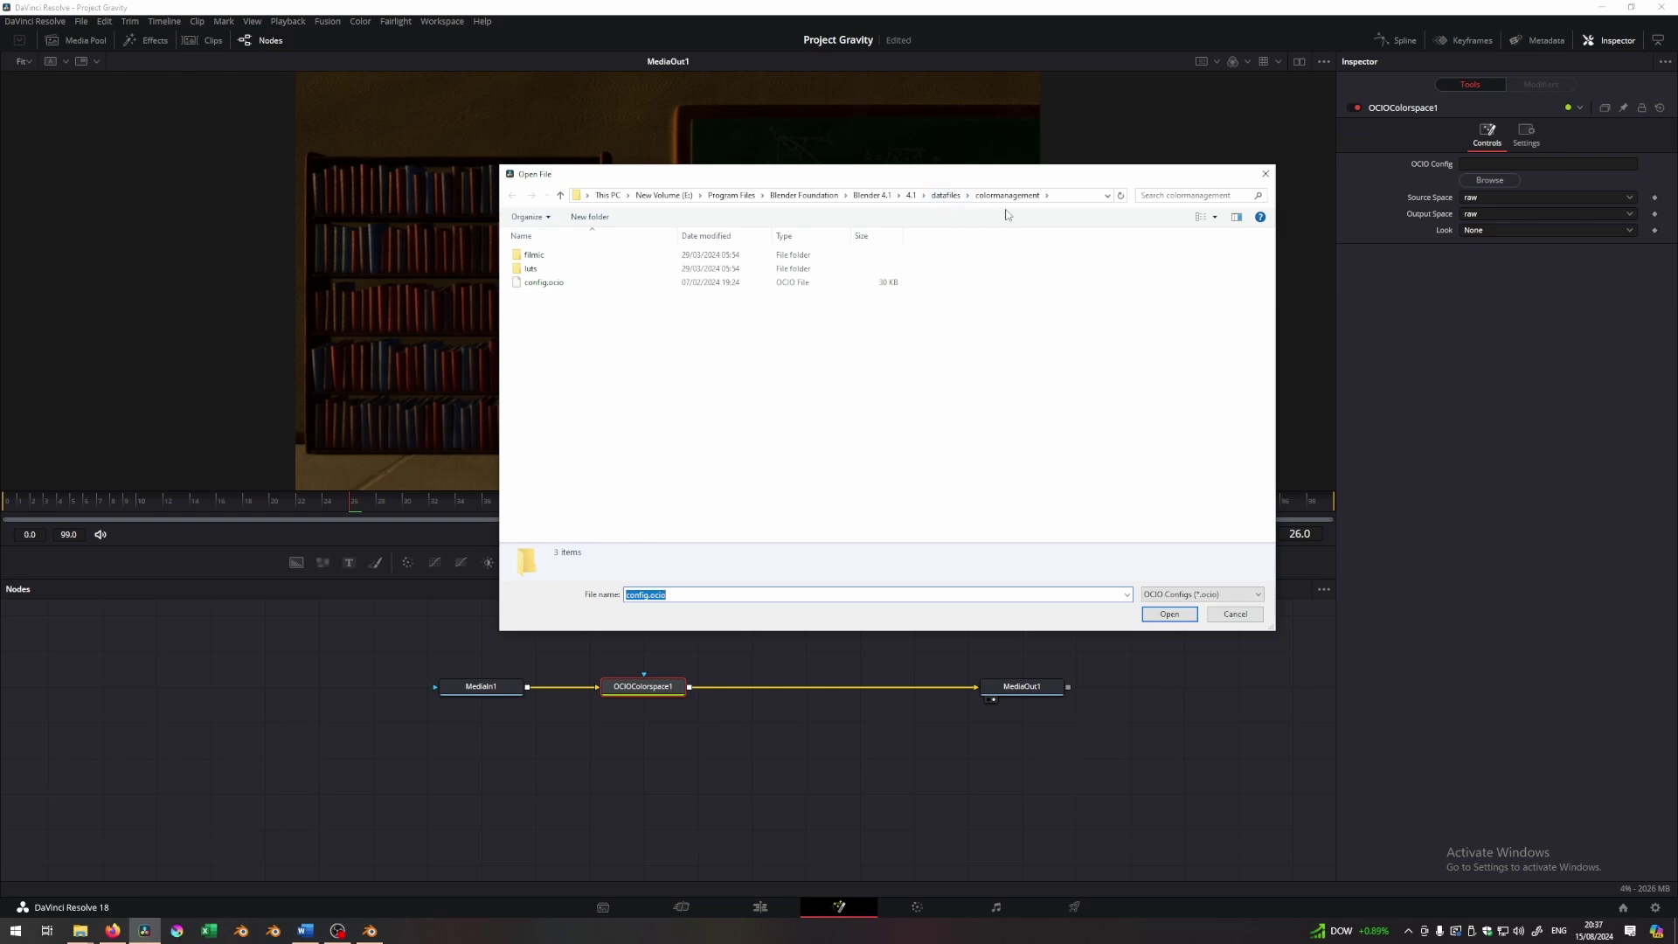
left_click(543, 286)
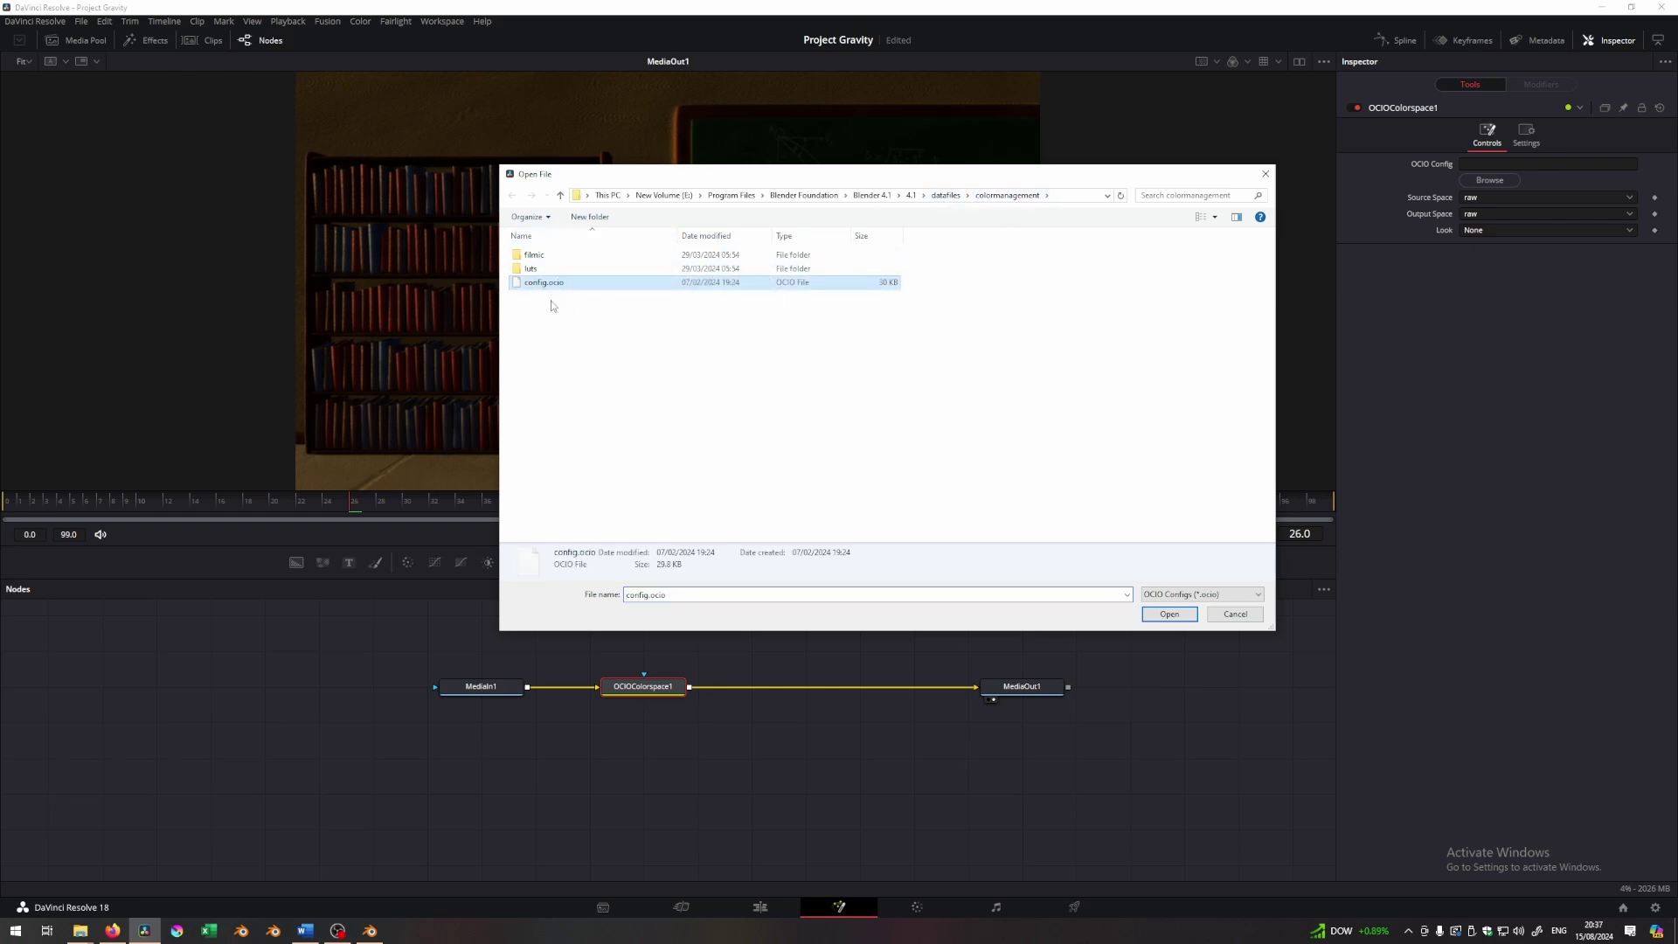
left_click(1151, 617)
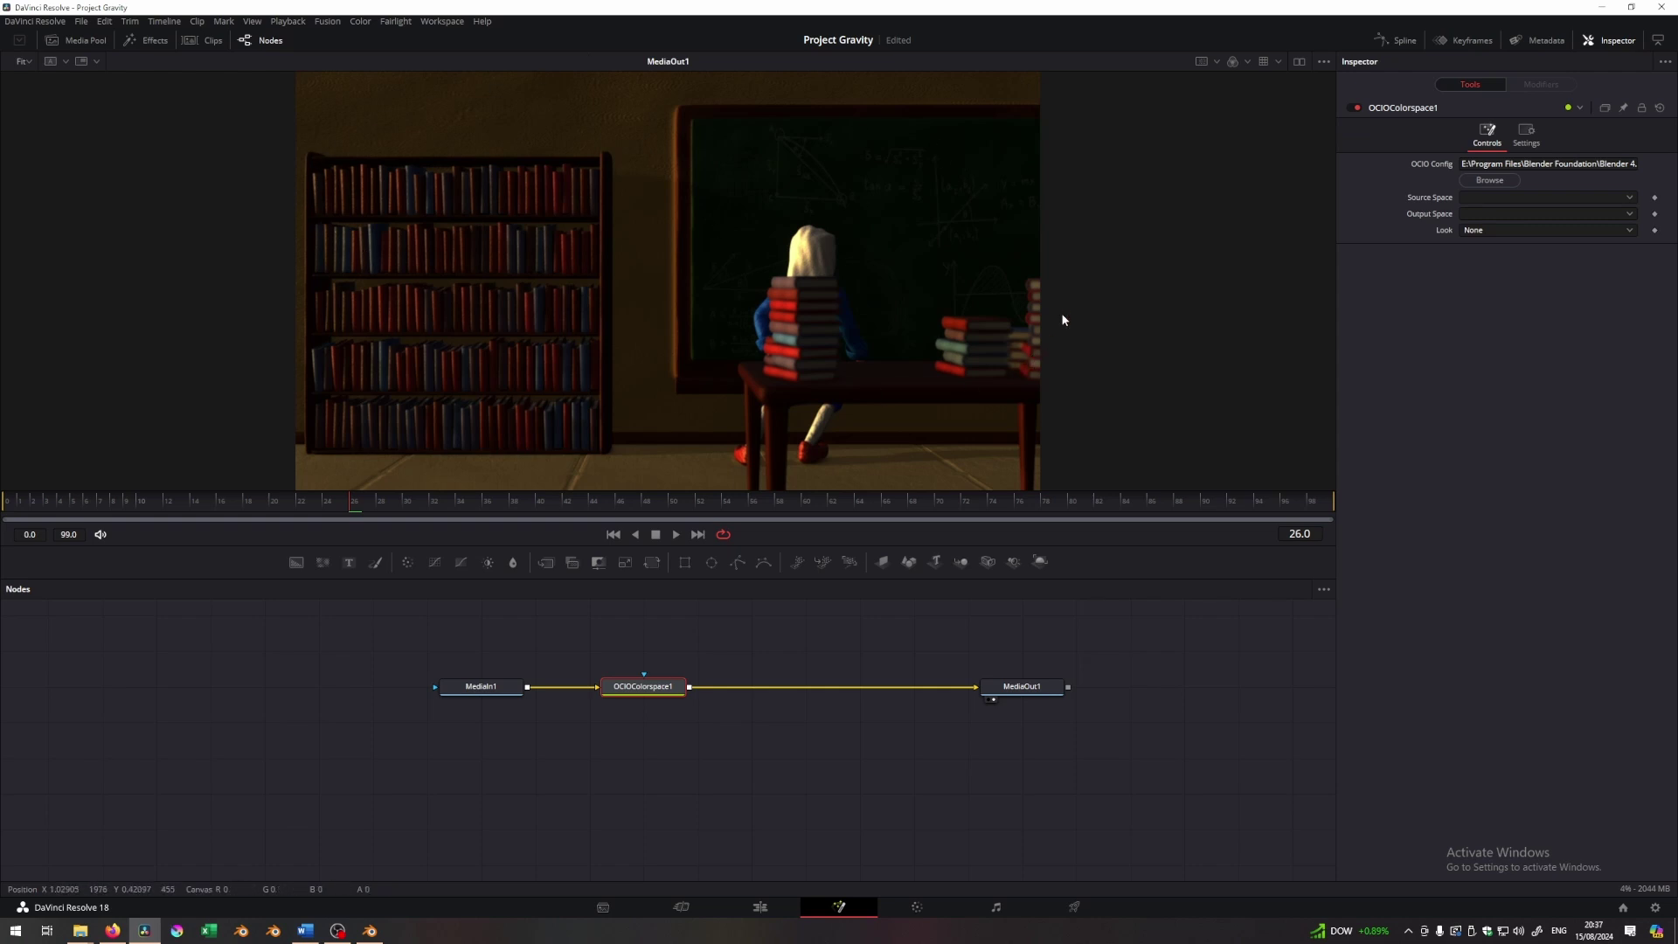
- Set OCIOColorspace1's Source Space to ACEScg and Output Space to AgX Base Rec.2020
left_click(1575, 203)
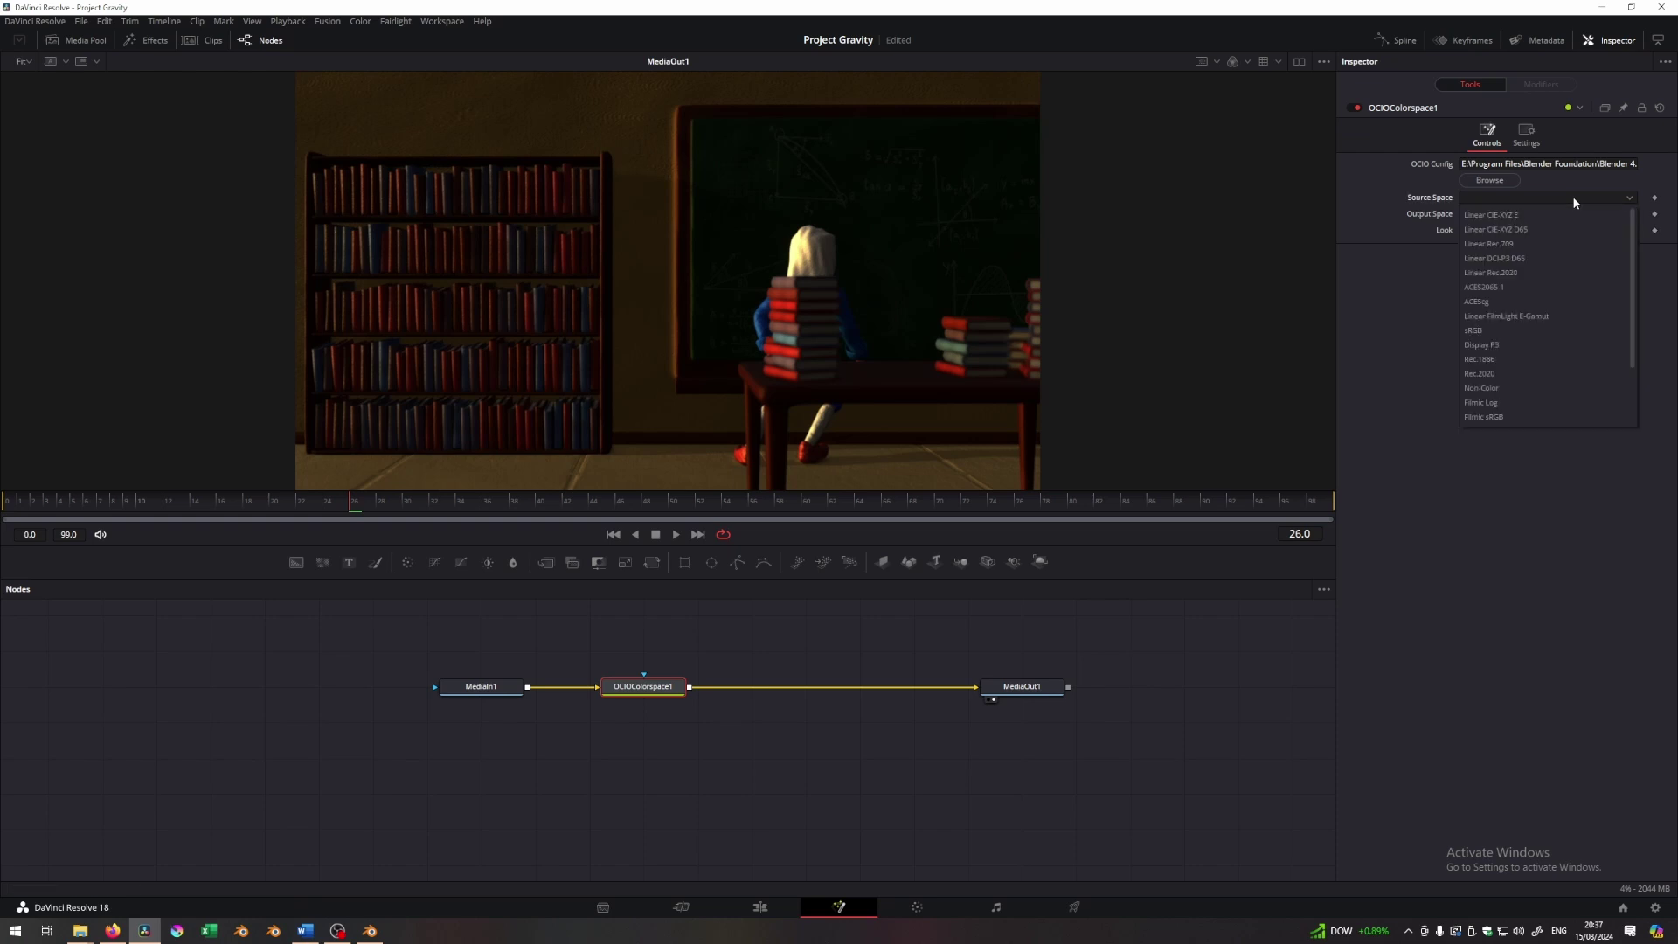
left_click(1491, 301)
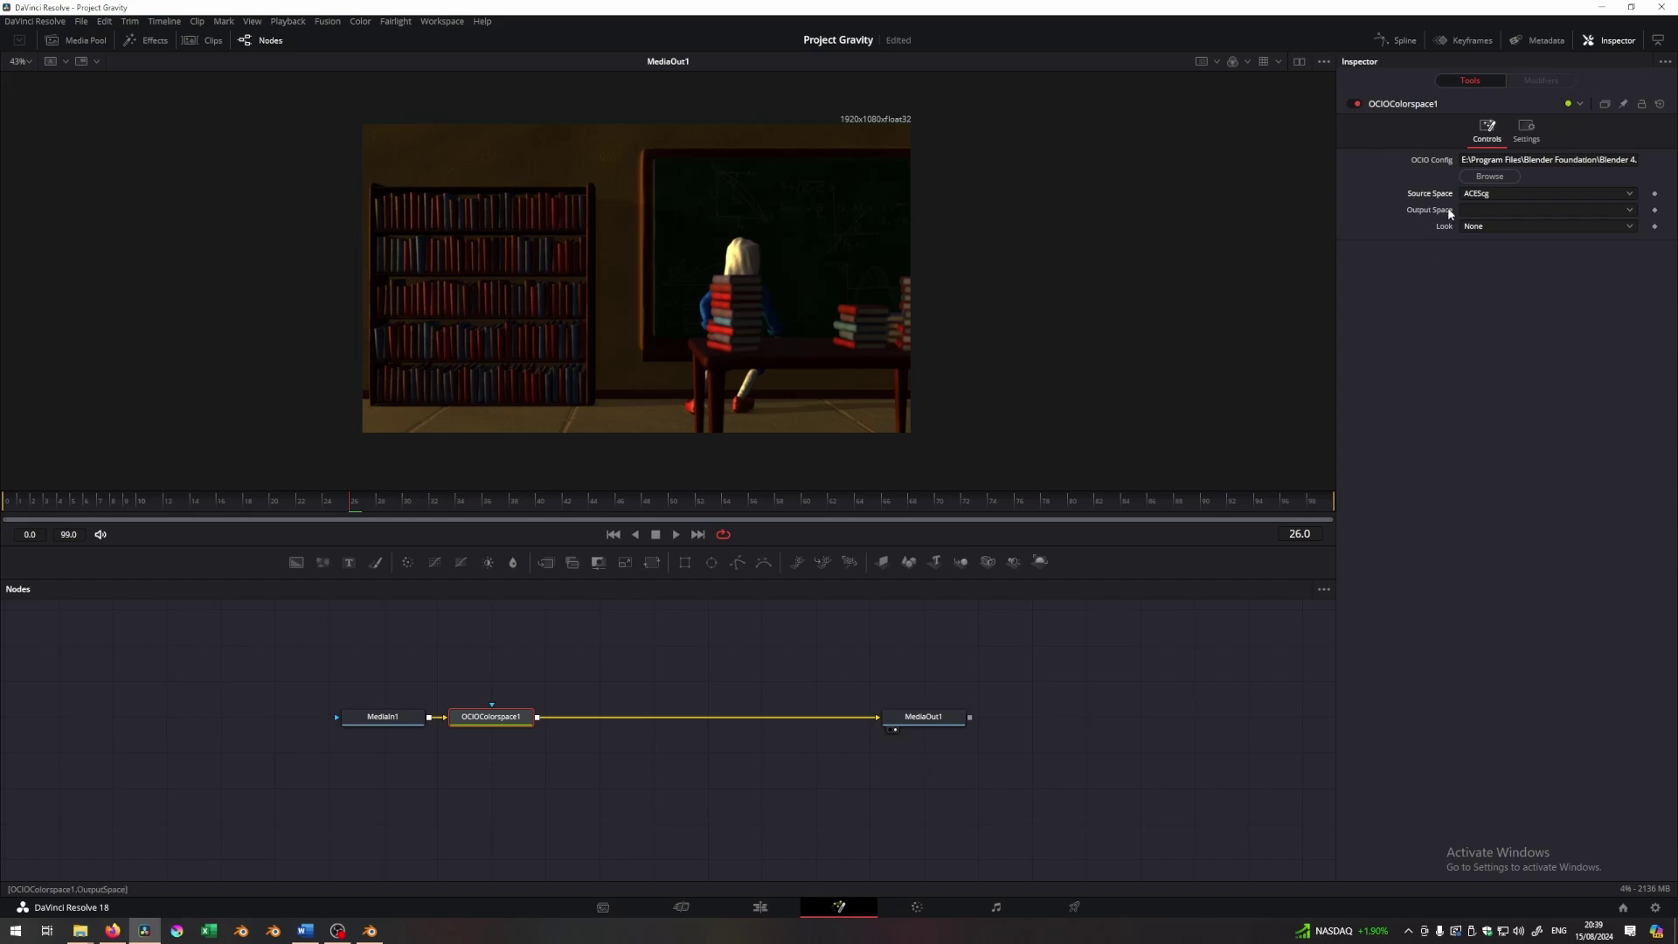
left_click(1485, 211)
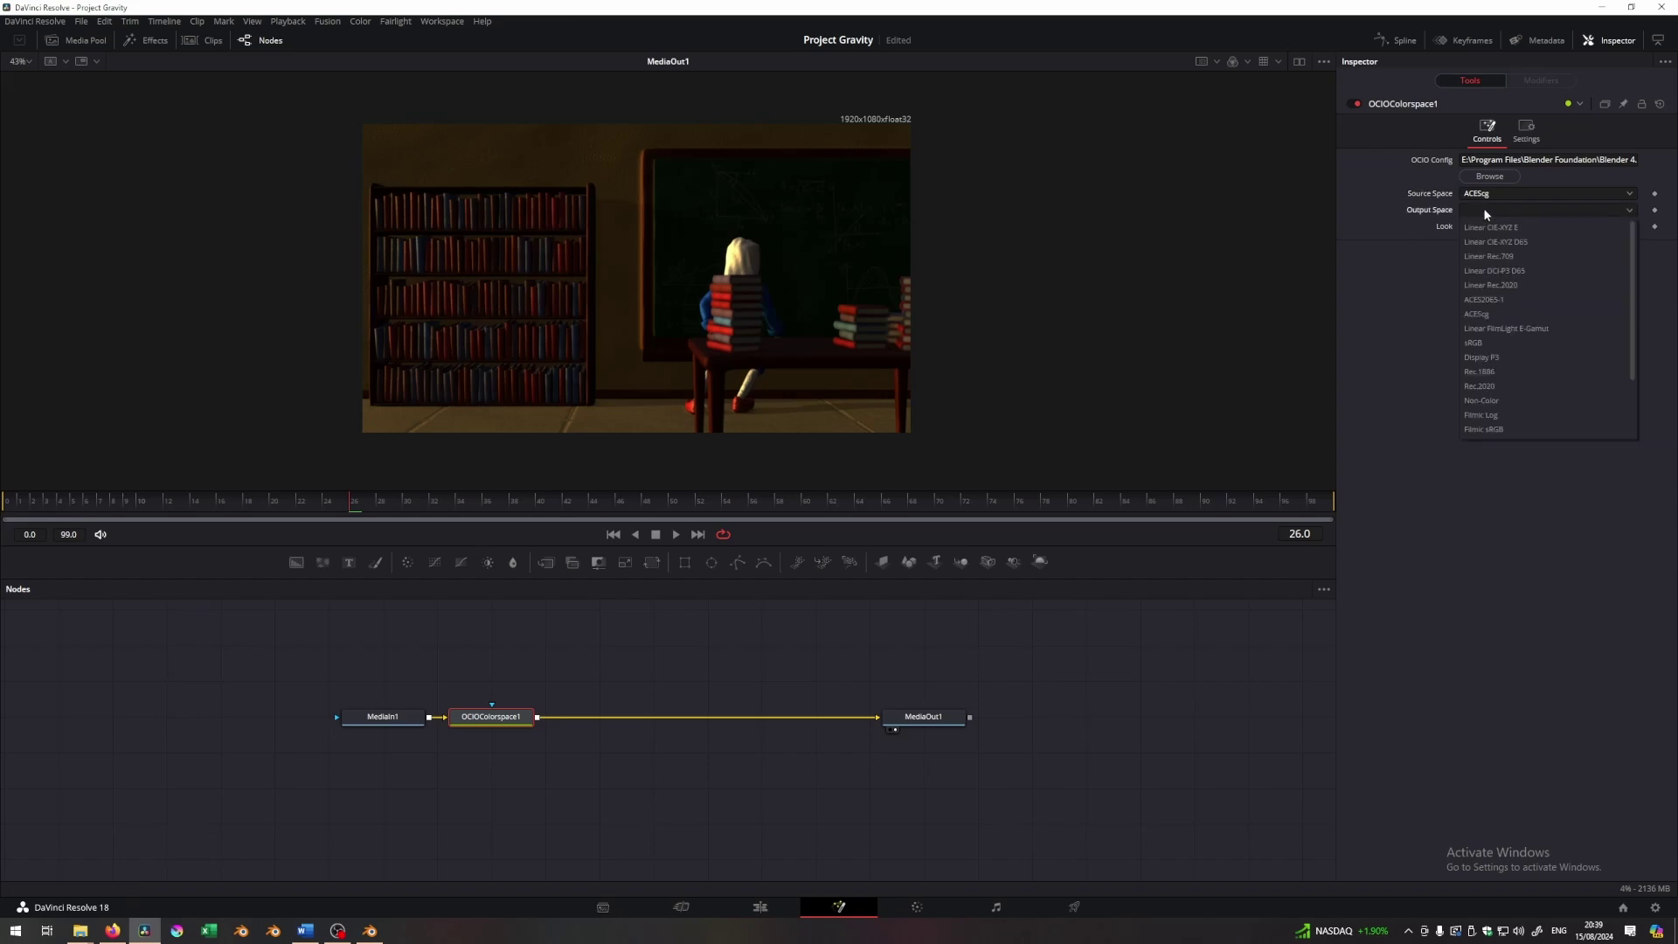
scroll(1548, 338, "down", 2)
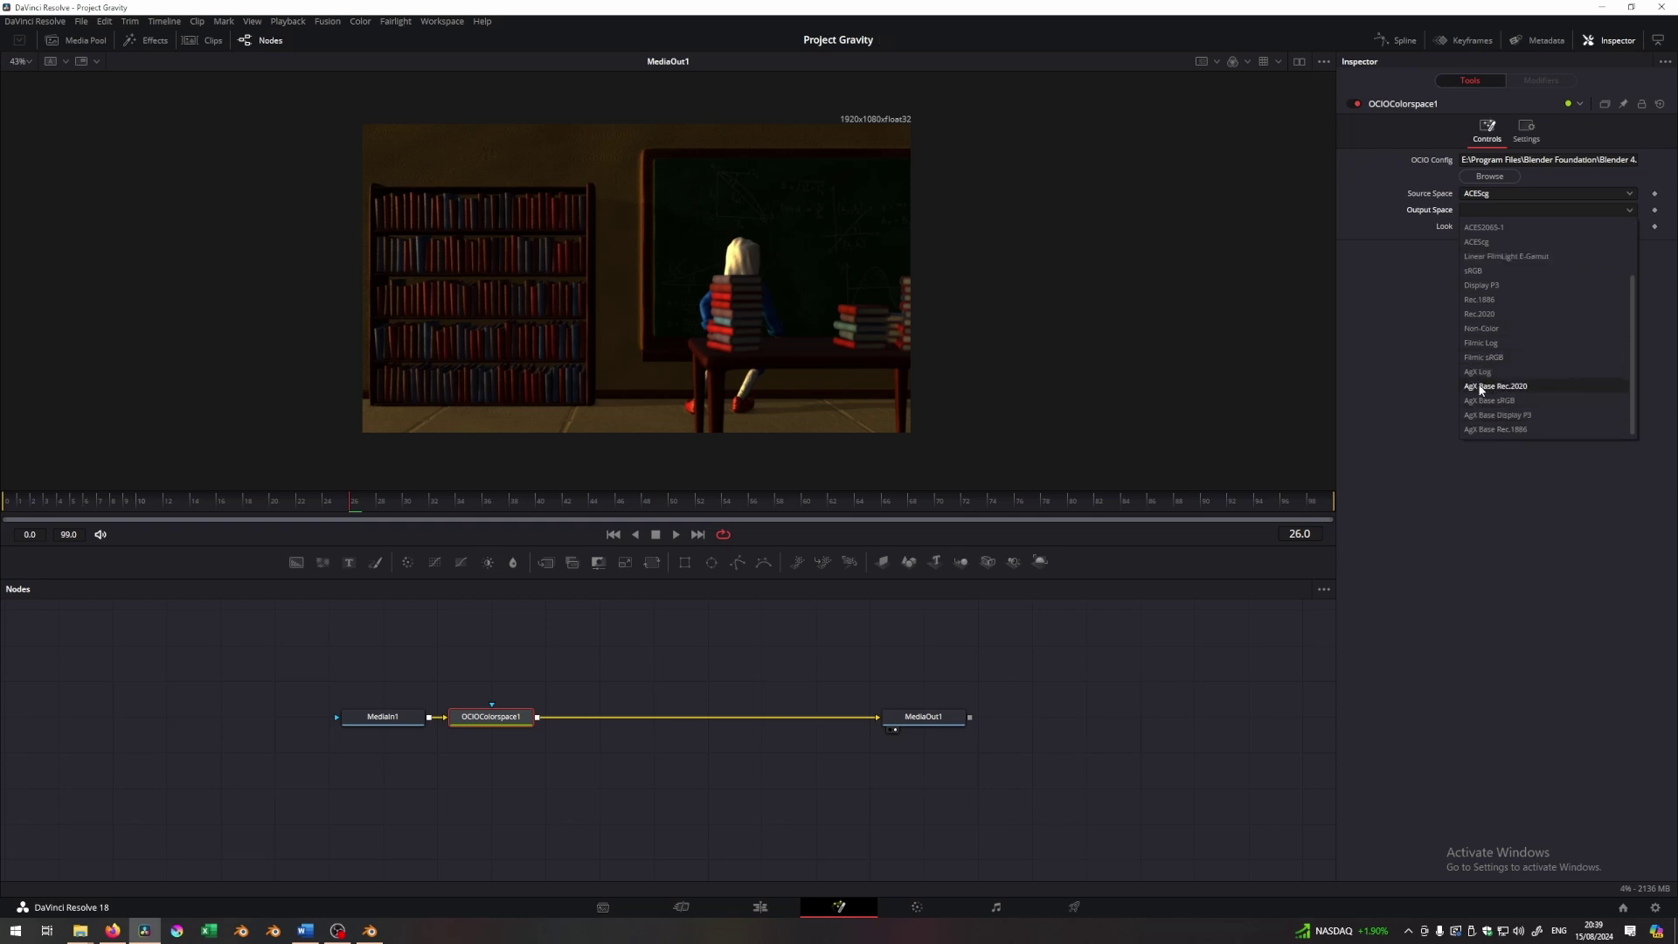
left_click(1511, 385)
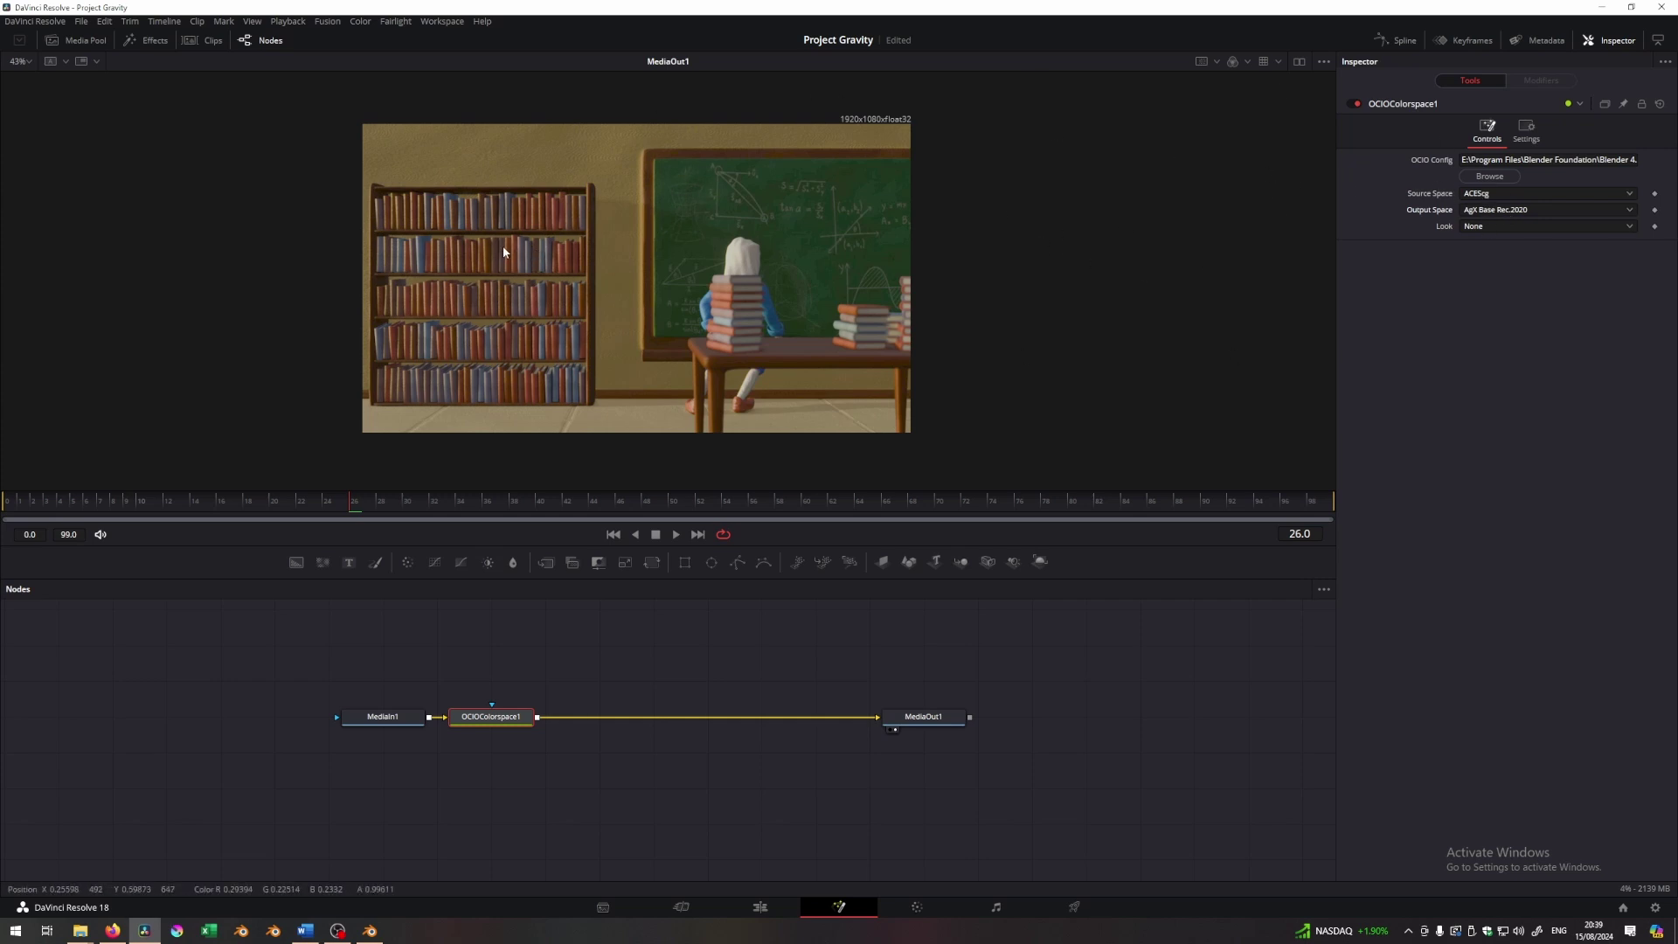
scroll(502, 244, "up", 2)
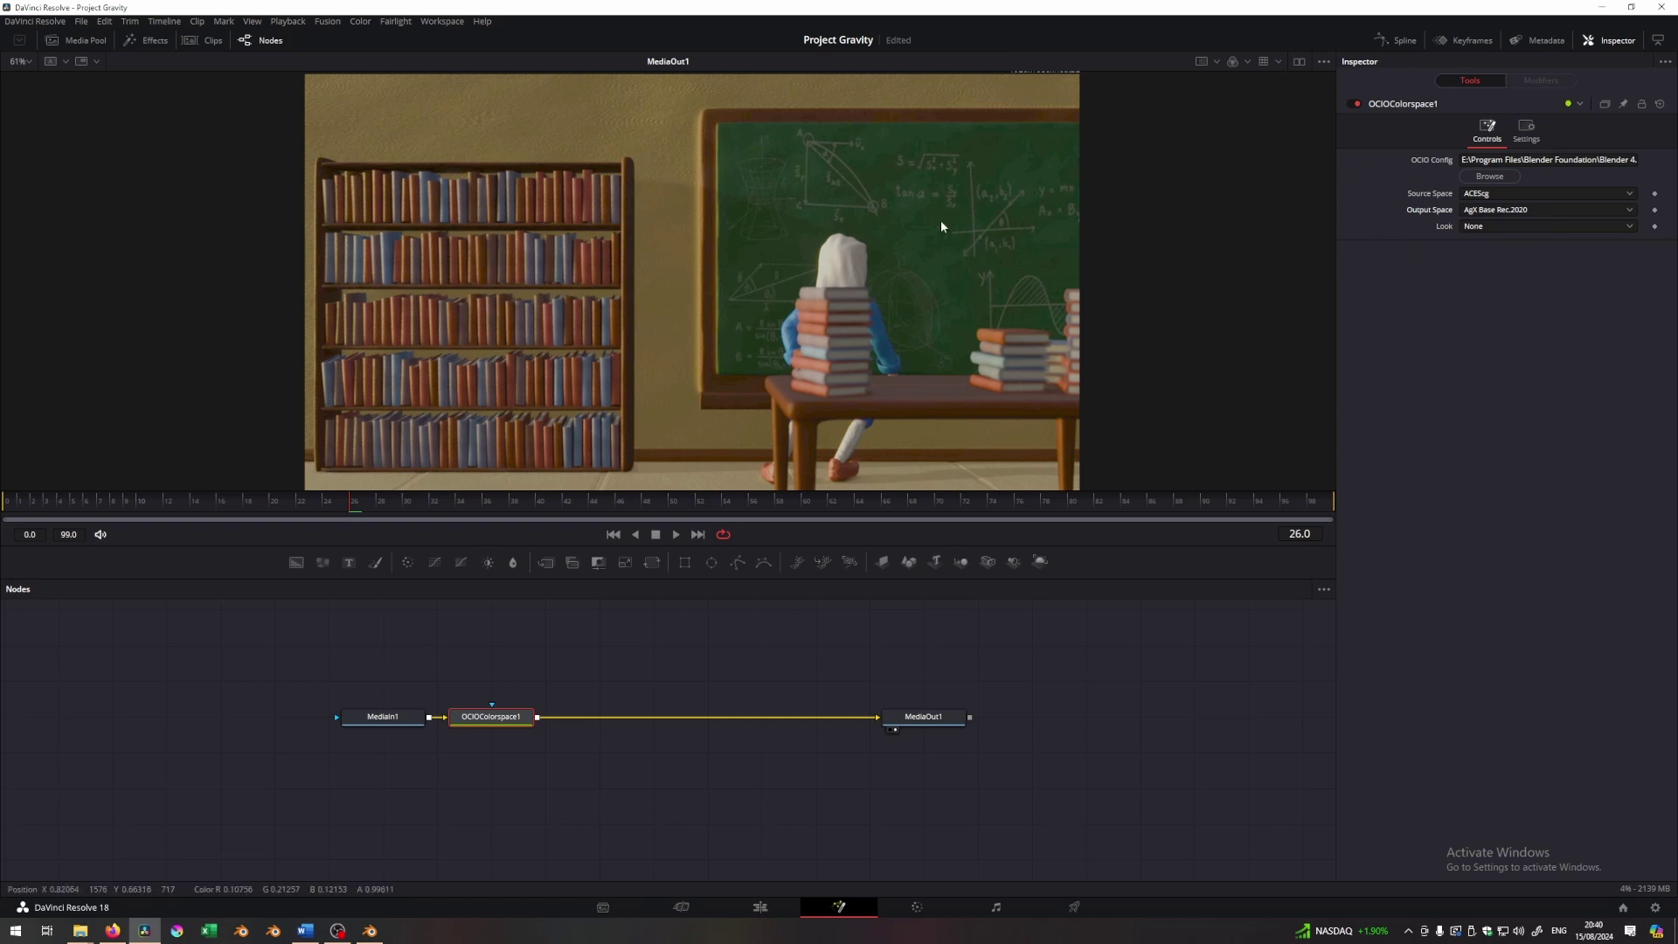
left_click(520, 718)
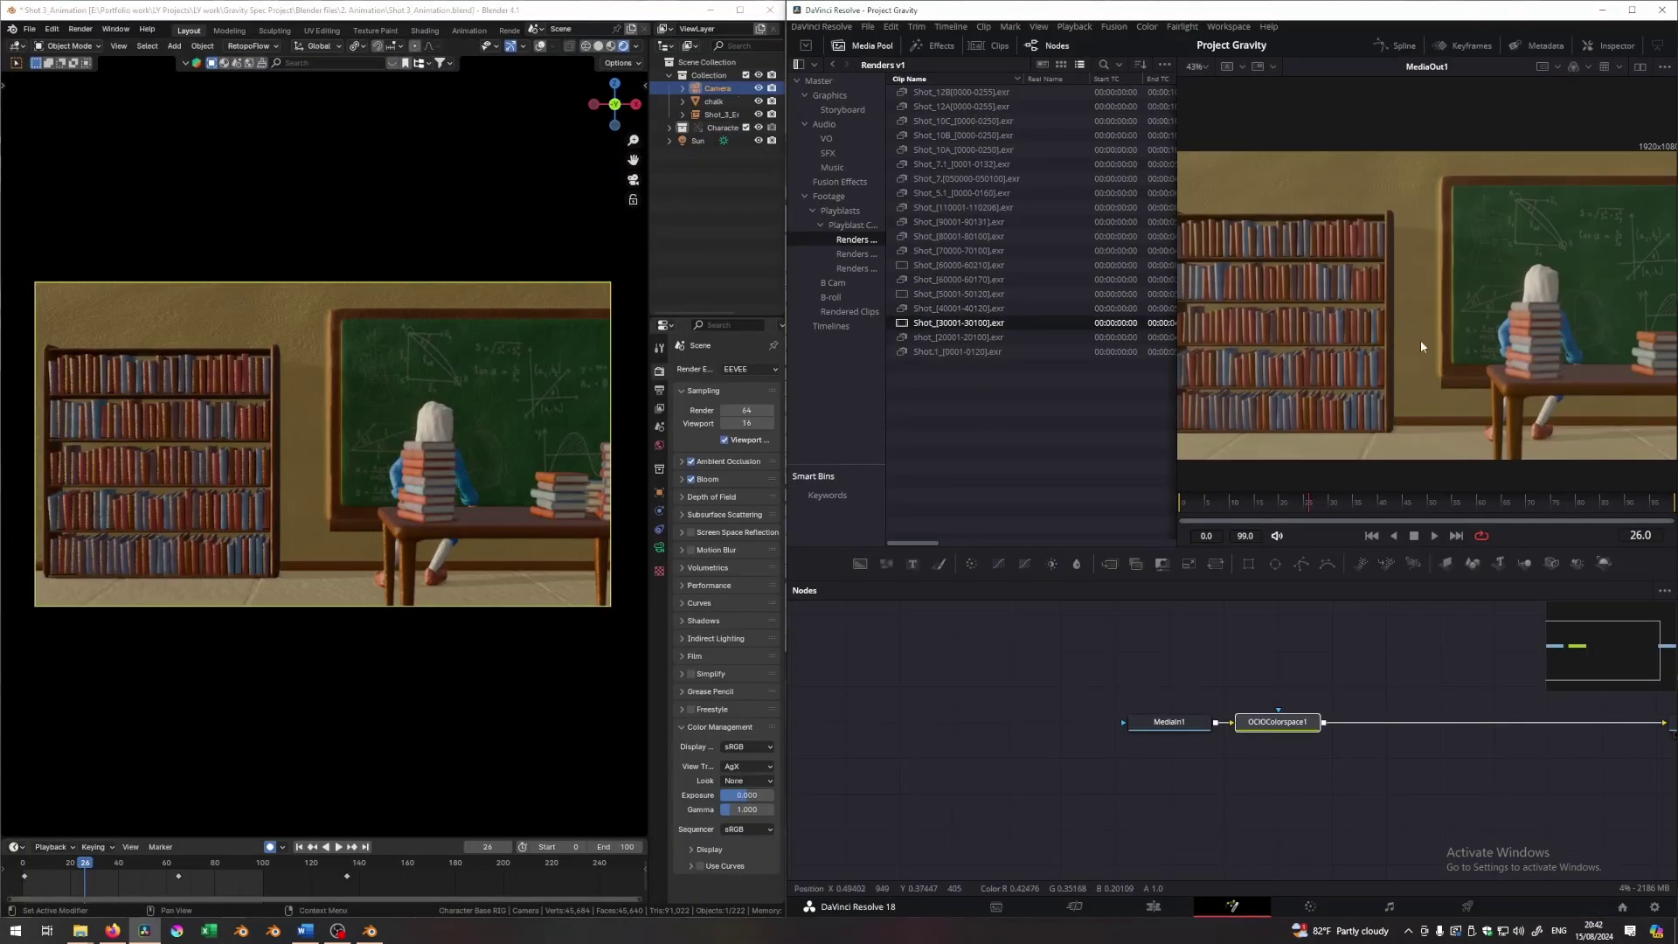
- Hide the Media Pool so the AgX-converted frame shows larger beside Blender's render
left_click(840, 46)
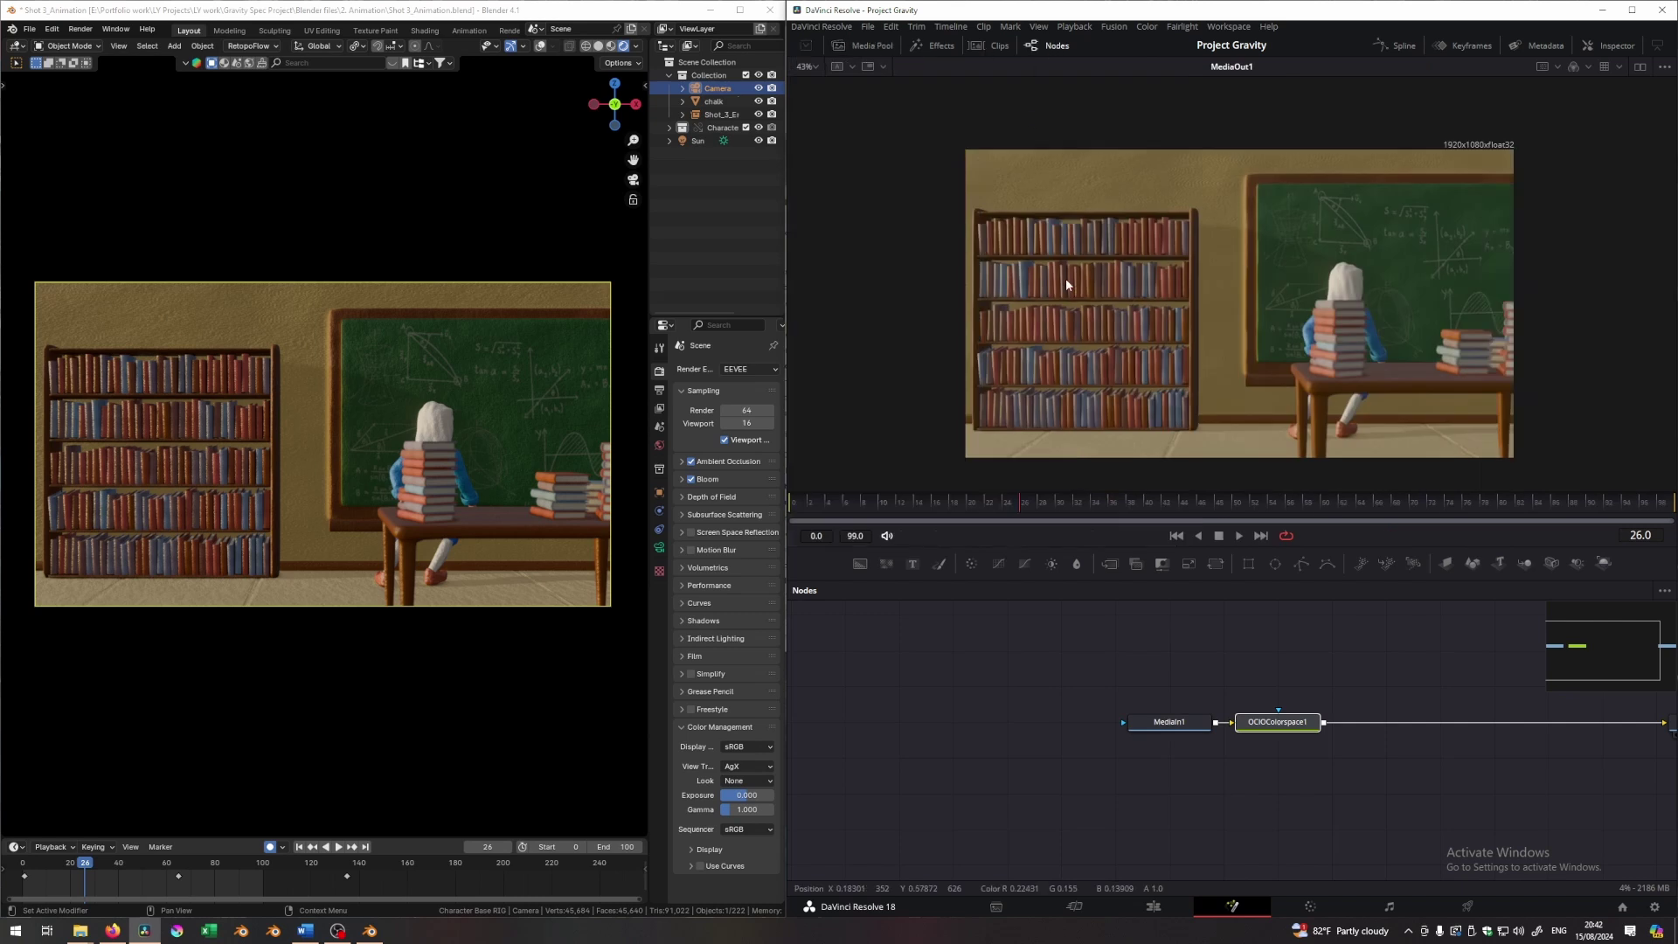